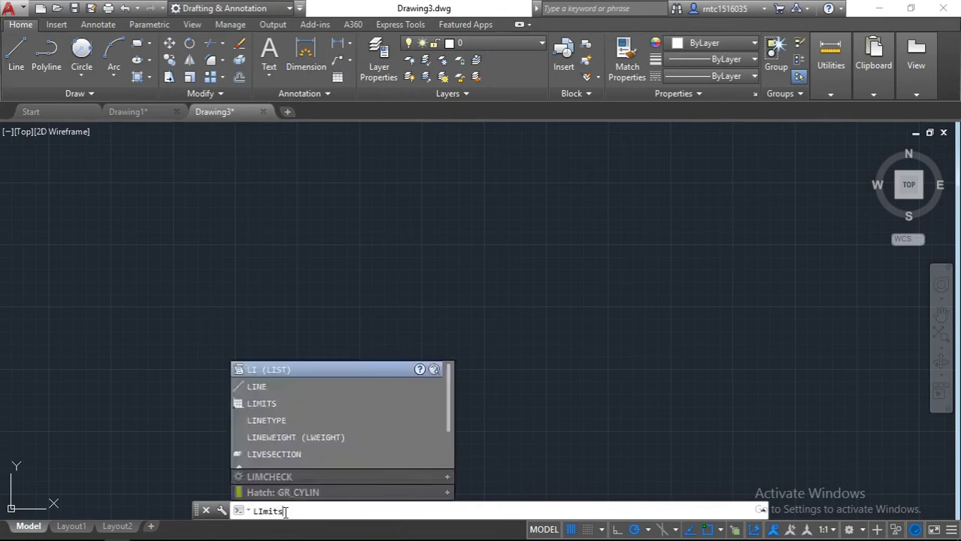
# Set the drawing limits from 0,0 to 300,300 and zoom to show the whole drawing area
pyautogui.press('Return')
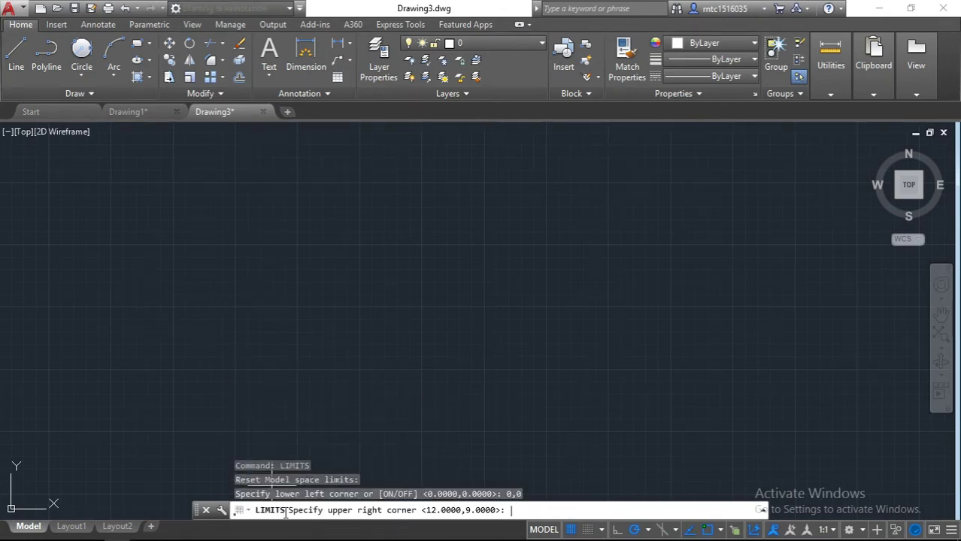
pyautogui.write('300,30')
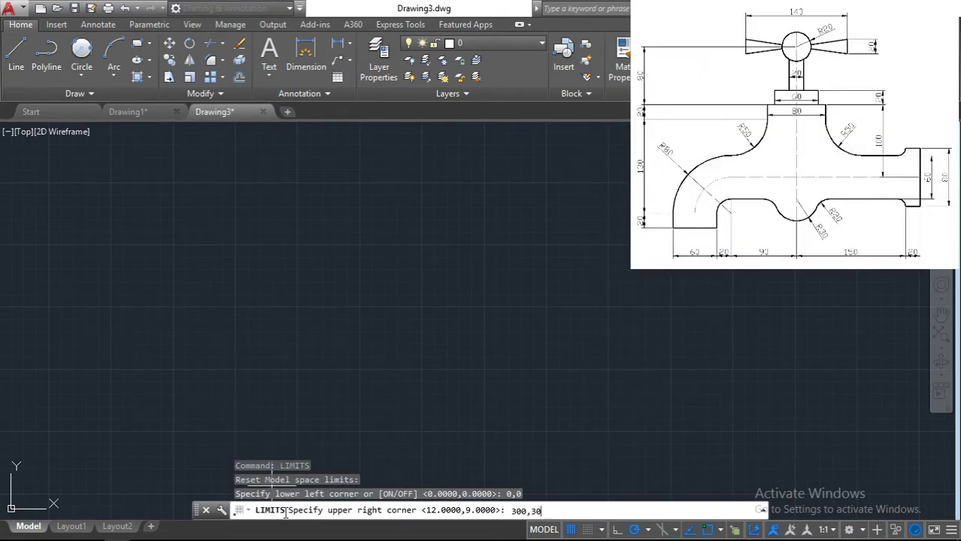
pyautogui.write('0')
pyautogui.press('Return')
pyautogui.write('z')
pyautogui.press('Return')
pyautogui.write('a')
pyautogui.press('Return')
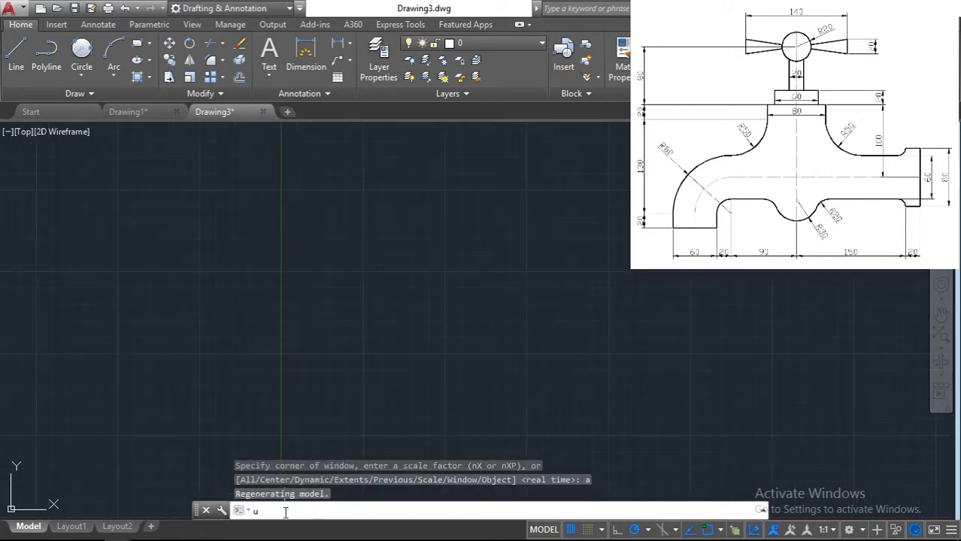
# Configure the drawing units with a length precision of two decimal places
pyautogui.press('Return')
pyautogui.click(417, 206)
pyautogui.click(391, 233)
pyautogui.click(418, 275)
pyautogui.click(391, 314)
pyautogui.click(387, 402)
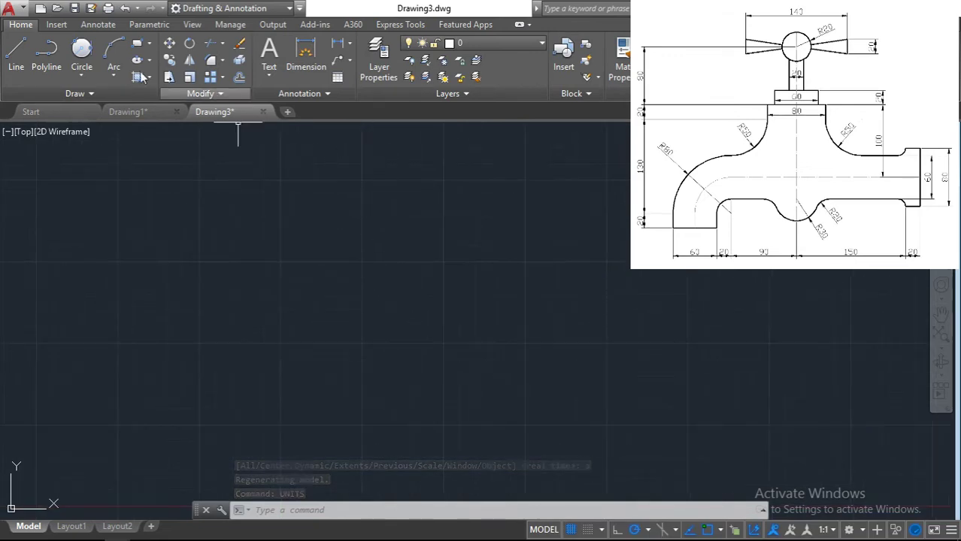
# Draw a long vertical line and a long horizontal line crossing it as the faucet's main axes
pyautogui.click(16, 56)
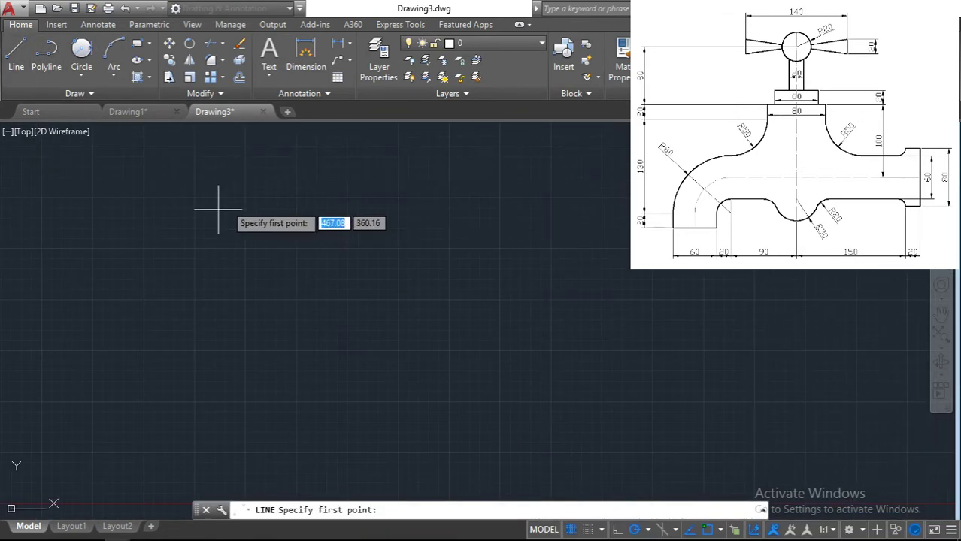
pyautogui.click(298, 147)
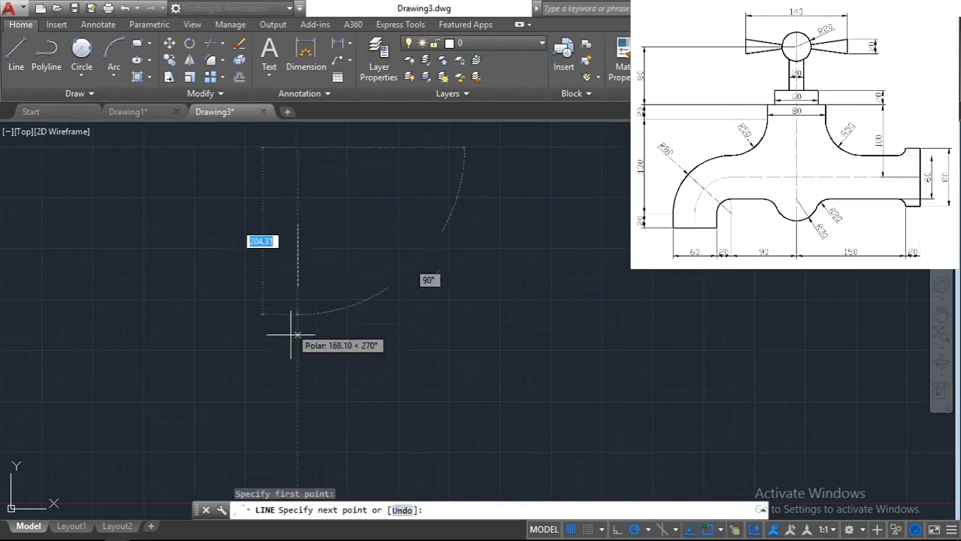
pyautogui.click(297, 468)
pyautogui.press('Escape')
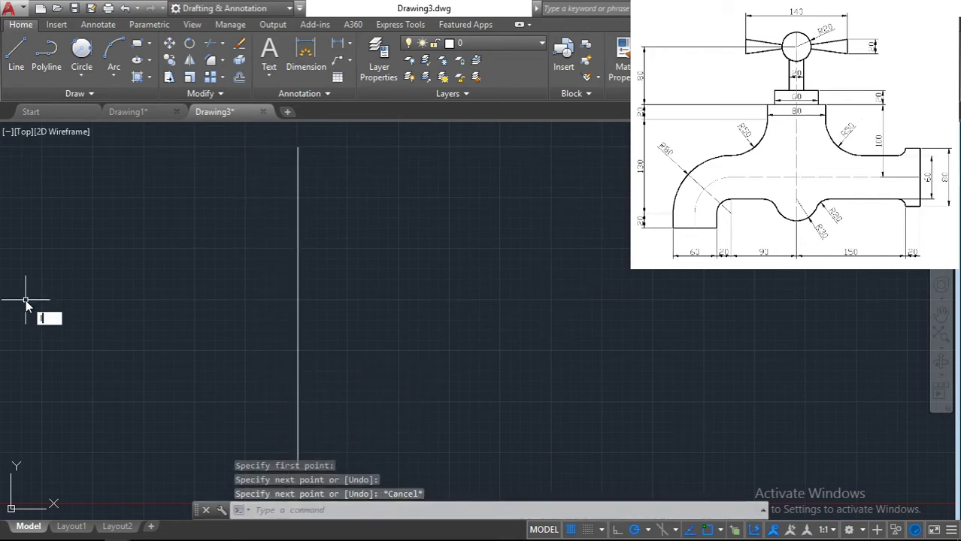
pyautogui.press('Return')
pyautogui.click(26, 299)
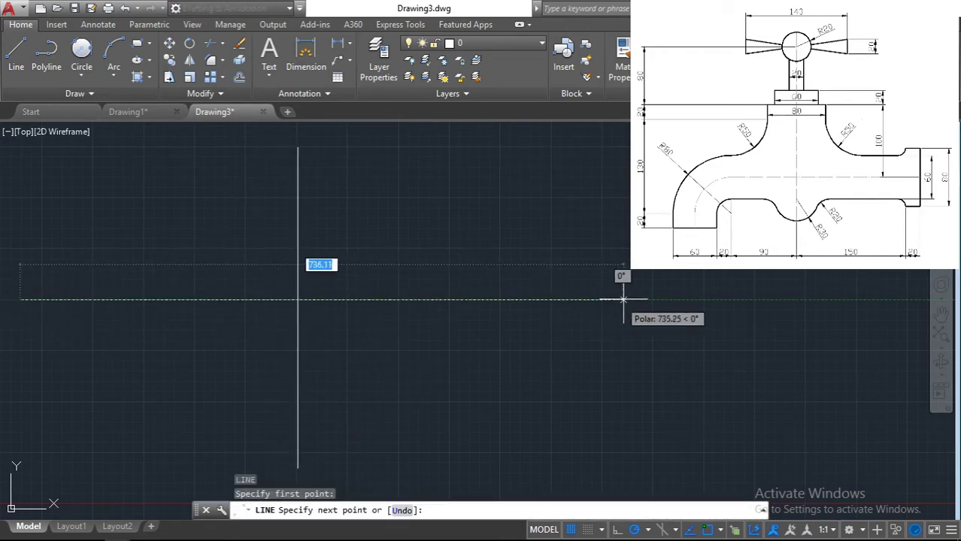
pyautogui.click(658, 299)
pyautogui.press('Escape')
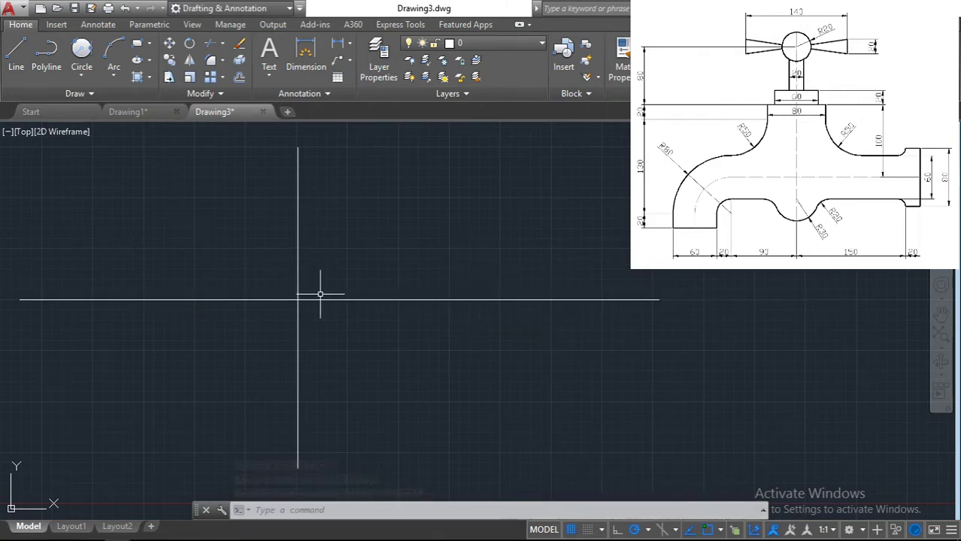
# Offset the vertical axis to its right by 170 and by 150 for the pipe-end flange
pyautogui.click(239, 77)
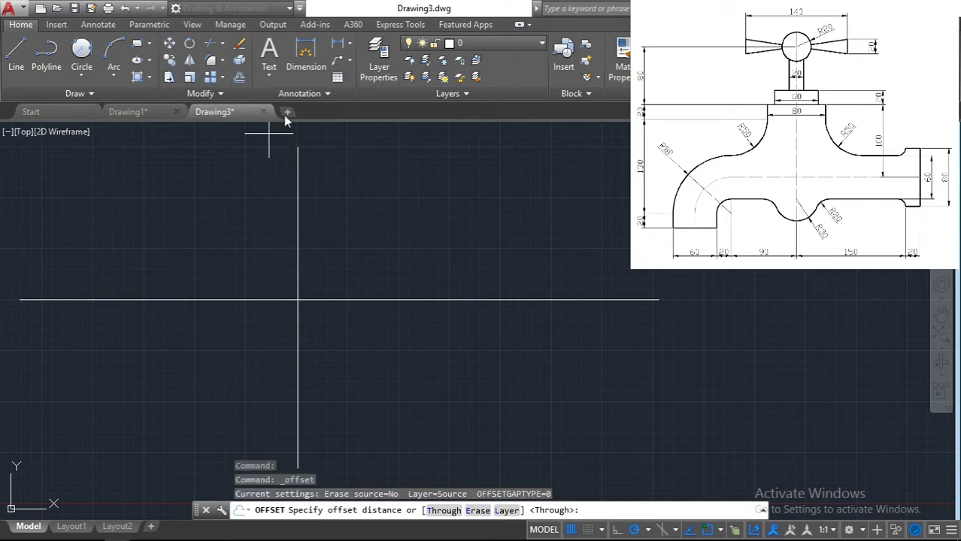
pyautogui.click(283, 157)
pyautogui.click(298, 241)
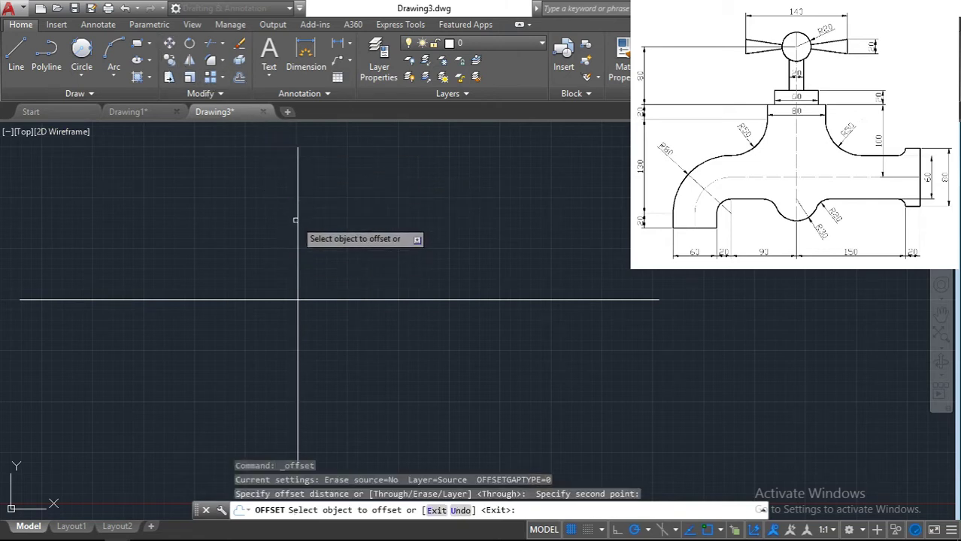
pyautogui.click(297, 242)
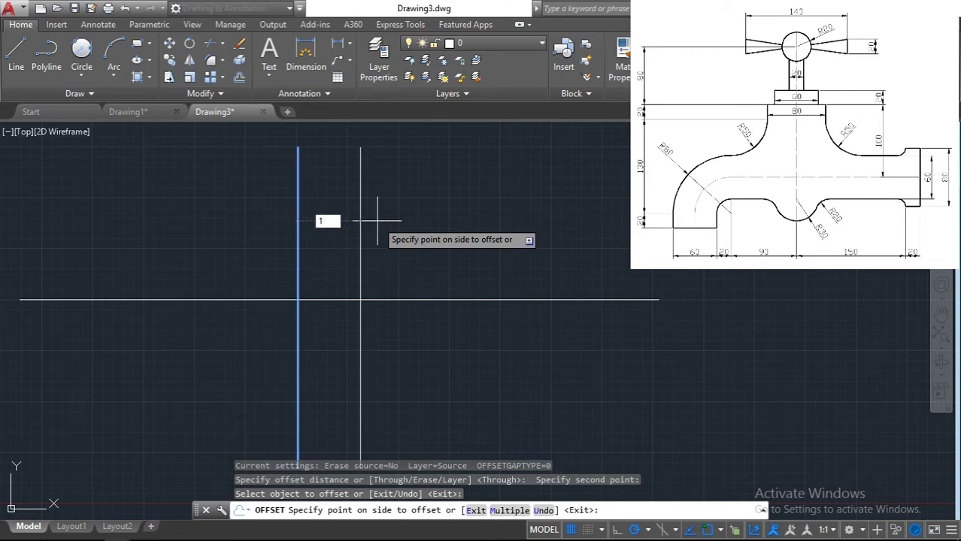
pyautogui.press('Return')
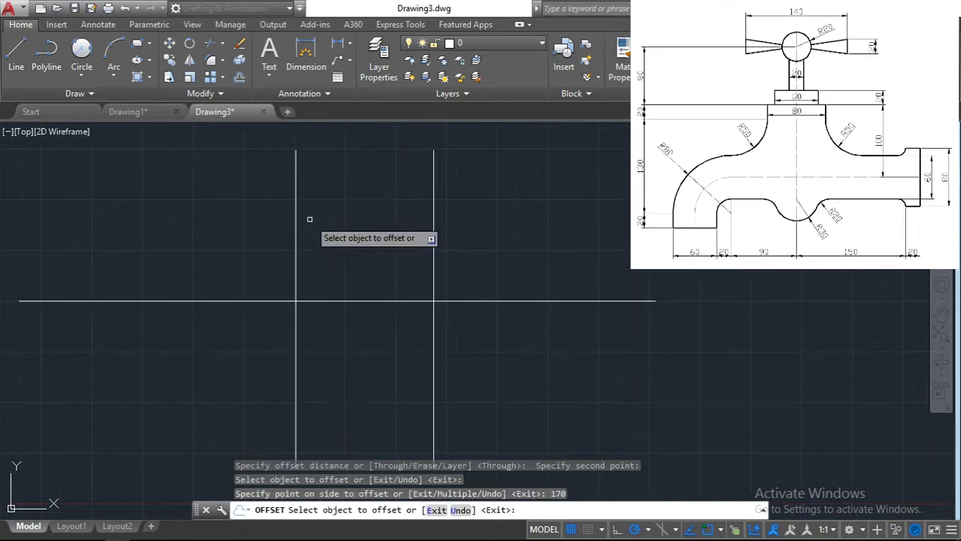
pyautogui.click(295, 213)
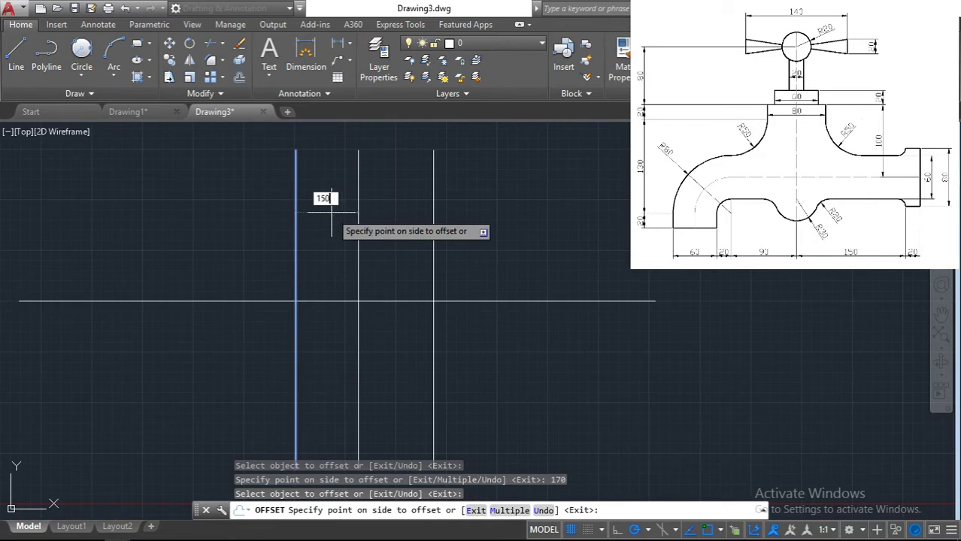
pyautogui.write('150')
pyautogui.press('Return')
# Offset the horizontal axis by 30 above and below for the pipe walls
pyautogui.click(291, 302)
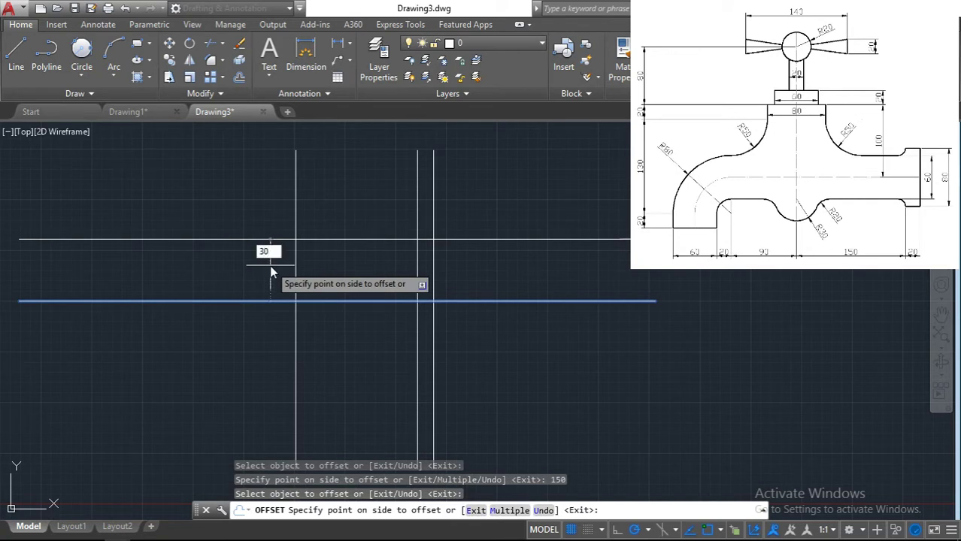
pyautogui.press('Return')
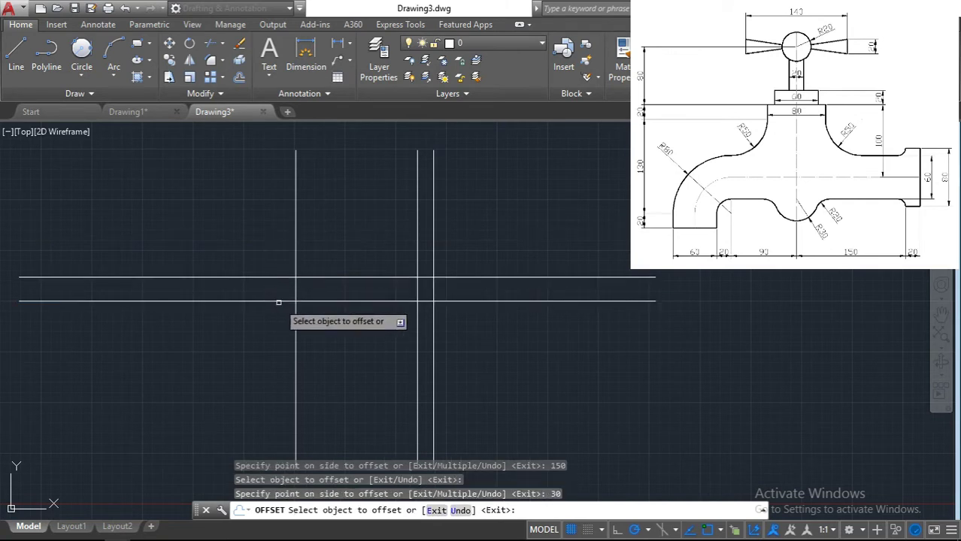
pyautogui.click(278, 301)
pyautogui.click(280, 331)
# Offset the horizontal axis by 40 above and below for the flange edges
pyautogui.click(280, 301)
pyautogui.write('4')
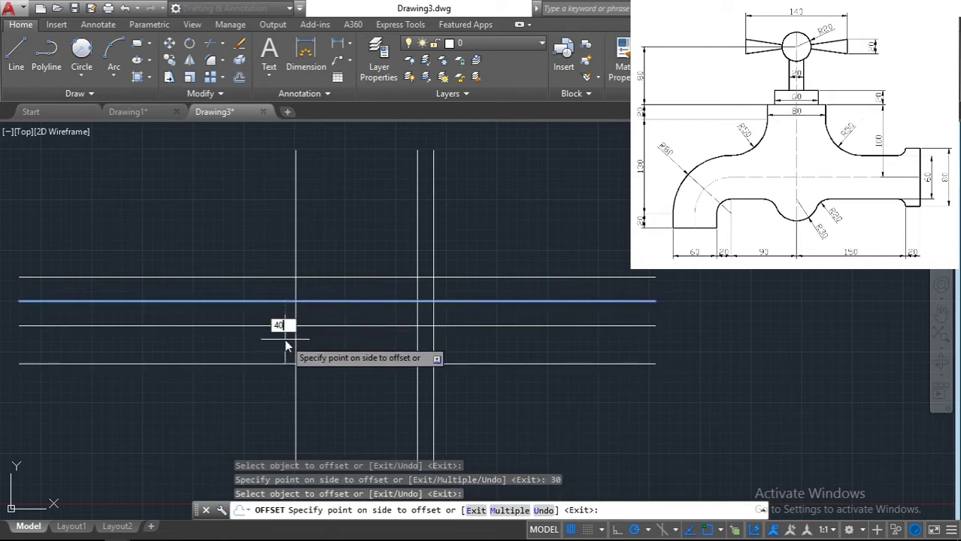
pyautogui.write('0')
pyautogui.press('Return')
pyautogui.click(285, 302)
pyautogui.write('40')
pyautogui.press('Return')
# Trim the excess lines around the flange so that only its rectangular outline and the pipe lines leading into it remain
pyautogui.scroll(5, 421, 278)
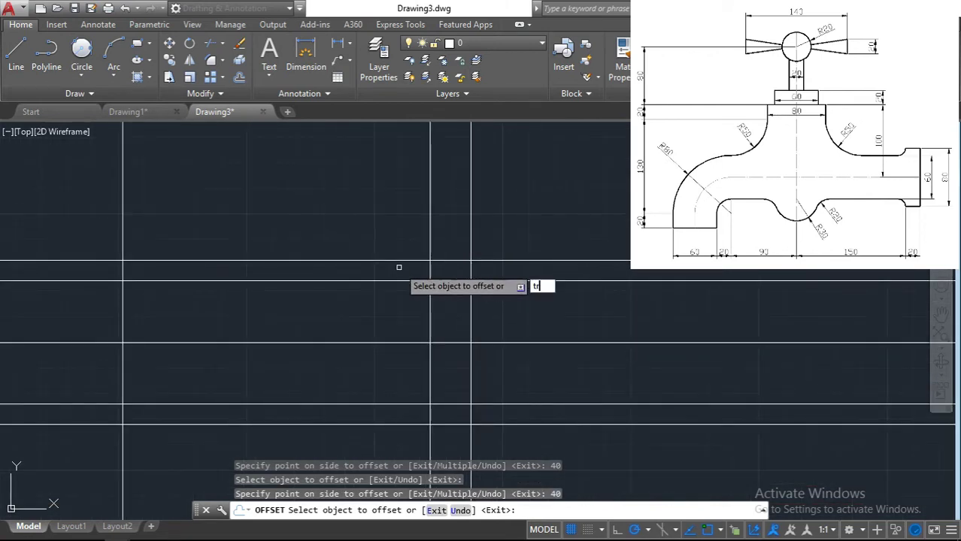
pyautogui.press('Return')
pyautogui.press('Return')
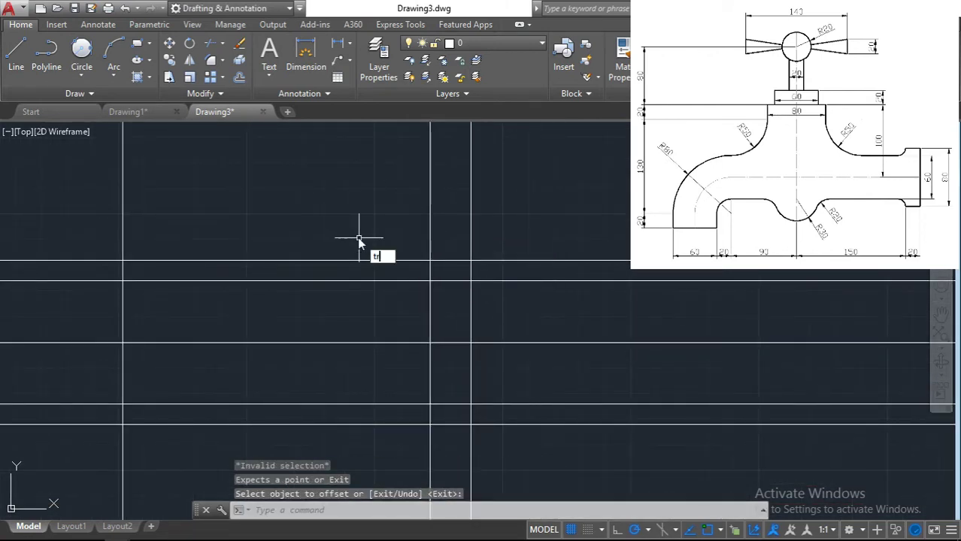
pyautogui.write('tr')
pyautogui.press('Return')
pyautogui.press('Return')
pyautogui.click(430, 225)
pyautogui.click(471, 233)
pyautogui.click(488, 263)
pyautogui.click(390, 262)
pyautogui.click(419, 427)
pyautogui.click(429, 441)
pyautogui.click(473, 440)
pyautogui.click(472, 439)
pyautogui.click(470, 439)
pyautogui.click(474, 438)
pyautogui.click(474, 439)
pyautogui.click(535, 381)
# Trim the pipe and centre lines inside the flange and the flange's inner edge between the pipe walls
pyautogui.scroll(2, 459, 343)
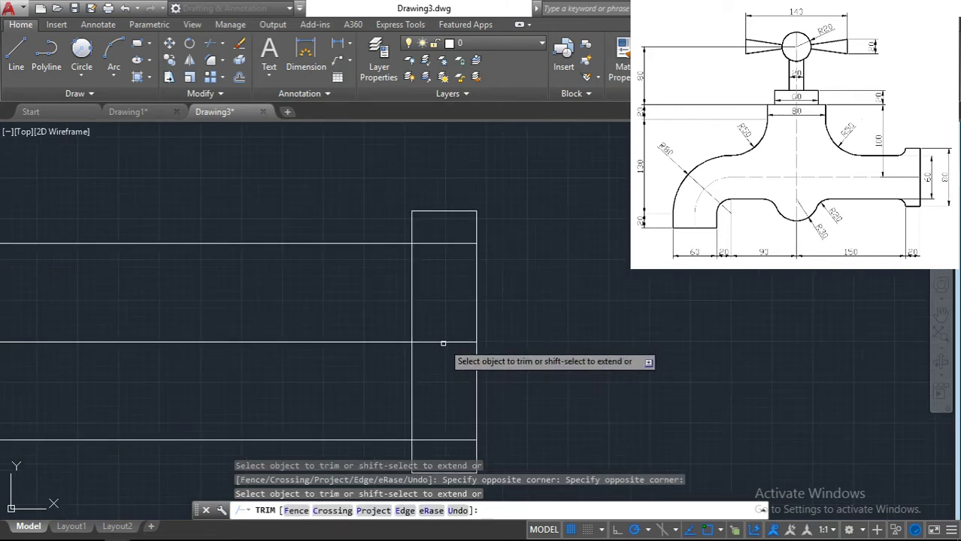
pyautogui.scroll(-5, 458, 342)
pyautogui.scroll(2, 470, 313)
pyautogui.click(470, 313)
pyautogui.click(478, 299)
pyautogui.click(478, 347)
pyautogui.scroll(3, 431, 278)
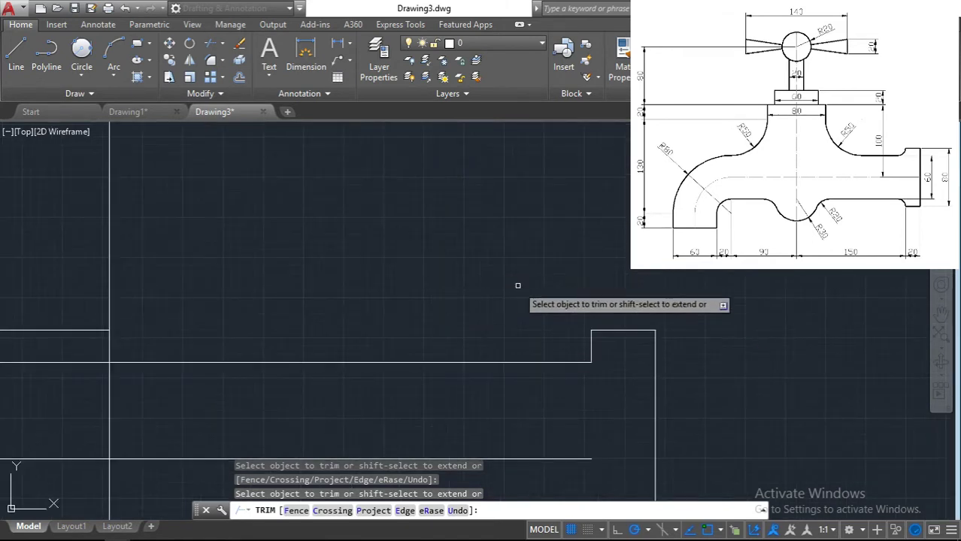
pyautogui.press('Escape')
# Fillet the corner between the upper pipe wall and the flange with a radius of 10
pyautogui.write('c')
pyautogui.press('BackSpace')
pyautogui.write('f')
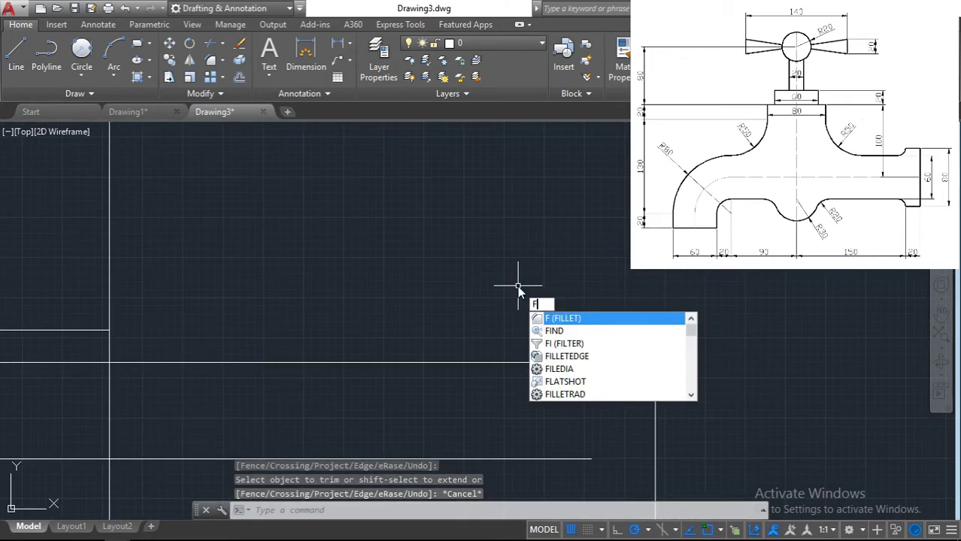
pyautogui.press('Return')
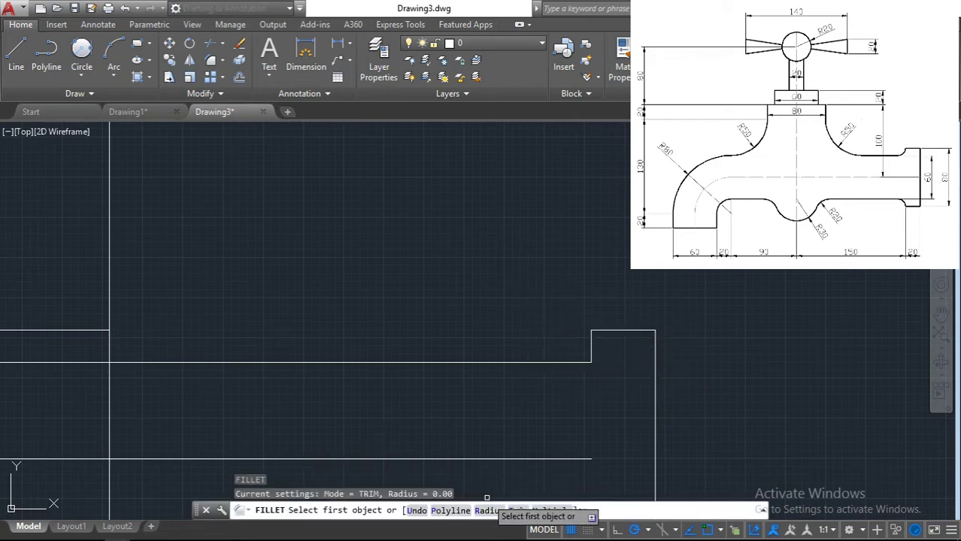
pyautogui.write('r')
pyautogui.press('Return')
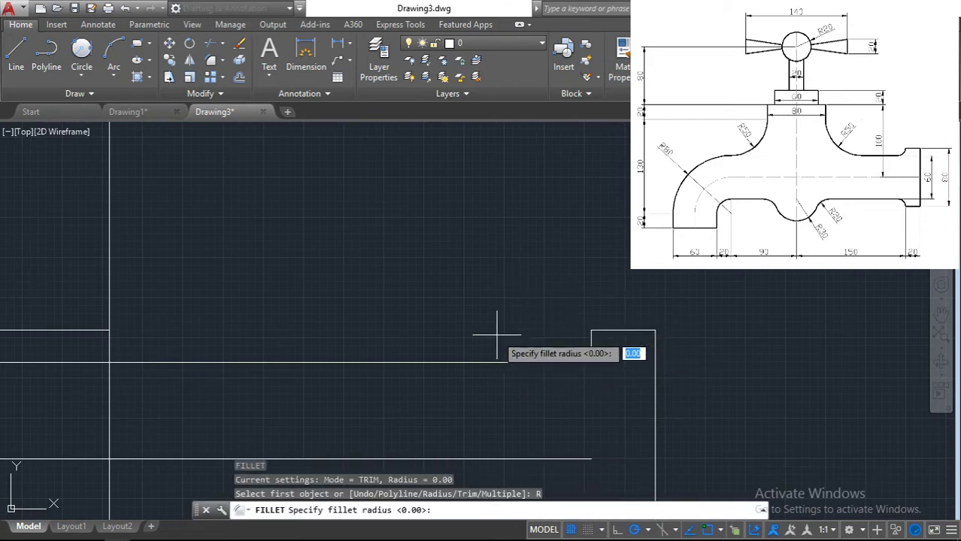
pyautogui.press('Return')
pyautogui.click(566, 362)
pyautogui.click(590, 346)
# Fillet the matching corner between the lower pipe wall and the flange with the same radius of 10
pyautogui.scroll(-4, 545, 383)
pyautogui.press('Return')
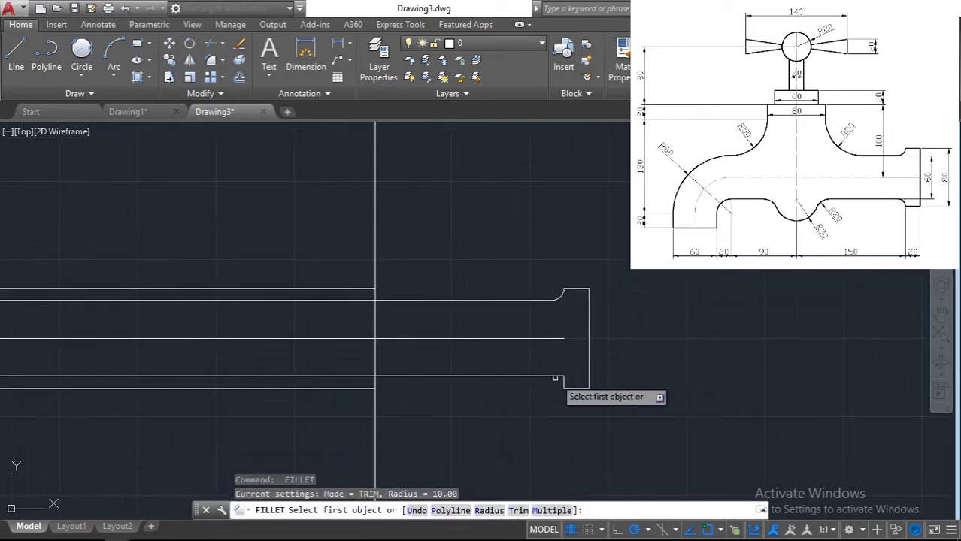
pyautogui.click(555, 378)
pyautogui.click(563, 382)
pyautogui.press('Escape')
# Offset the vertical axis by 40 to both sides for the faucet neck
pyautogui.moveTo(446, 278)
pyautogui.mouseDown(button='middle')
pyautogui.moveTo(454, 254)
pyautogui.moveTo(133, 301)
pyautogui.moveTo(177, 277)
pyautogui.moveTo(199, 301)
pyautogui.moveTo(284, 272)
pyautogui.mouseUp(button='middle')
pyautogui.click(239, 77)
pyautogui.click(181, 204)
pyautogui.click(184, 261)
pyautogui.click(179, 252)
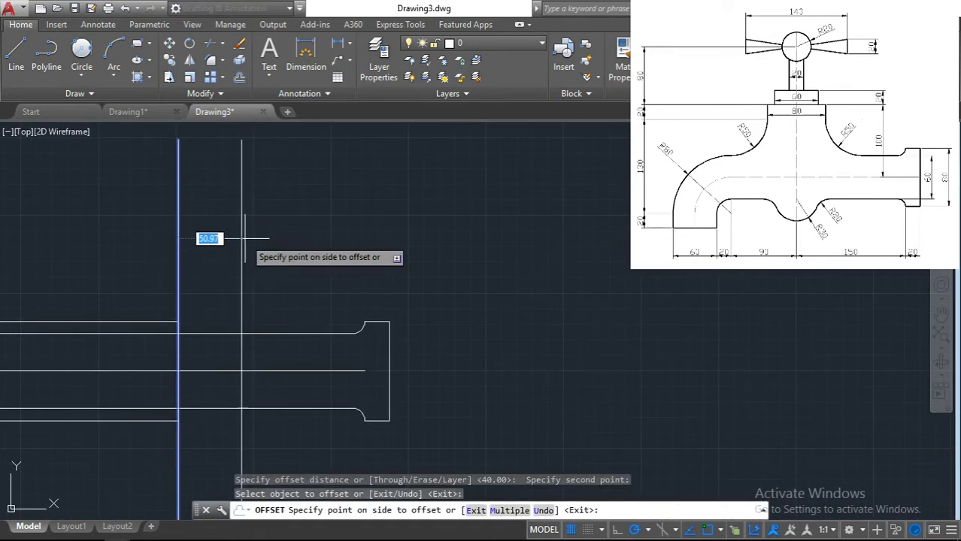
pyautogui.press('Return')
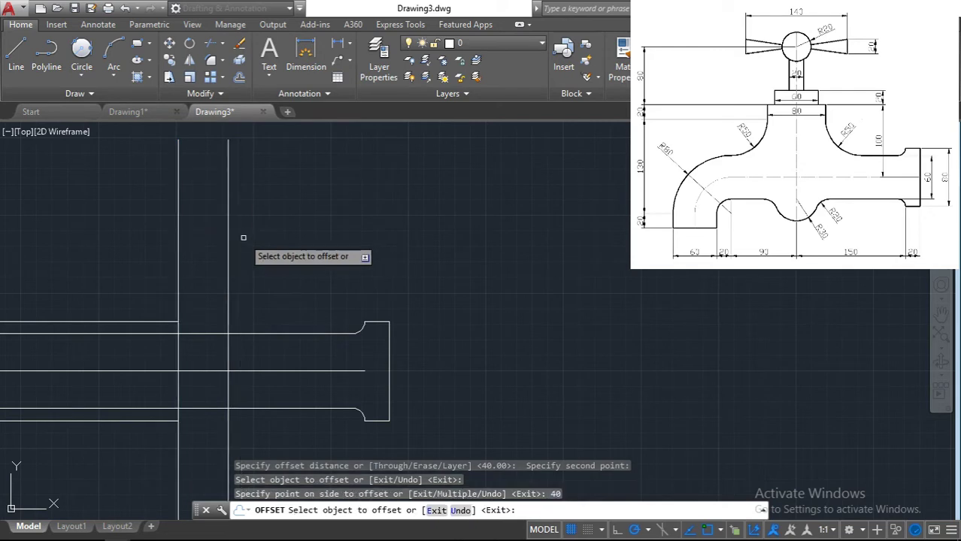
pyautogui.click(179, 256)
pyautogui.click(129, 260)
pyautogui.press('Escape')
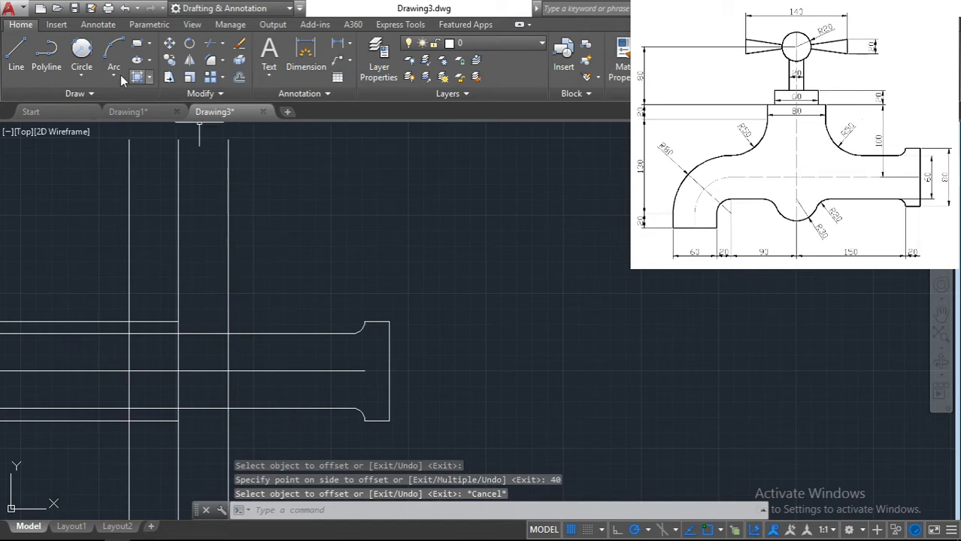
# Draw a circle of radius 50 tangent to the neck's right edge and the upper pipe wall
pyautogui.click(81, 51)
pyautogui.click(228, 235)
pyautogui.click(274, 333)
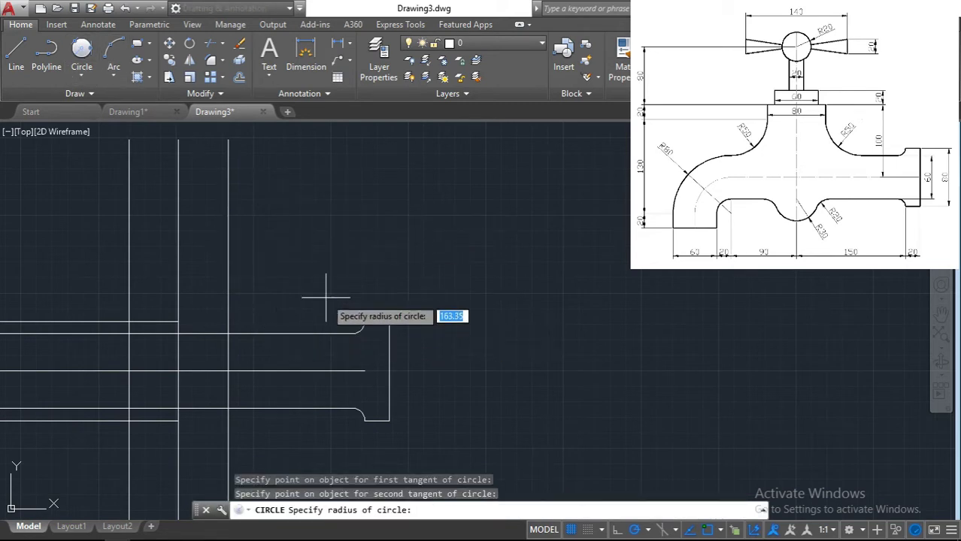
pyautogui.write('50')
pyautogui.press('Return')
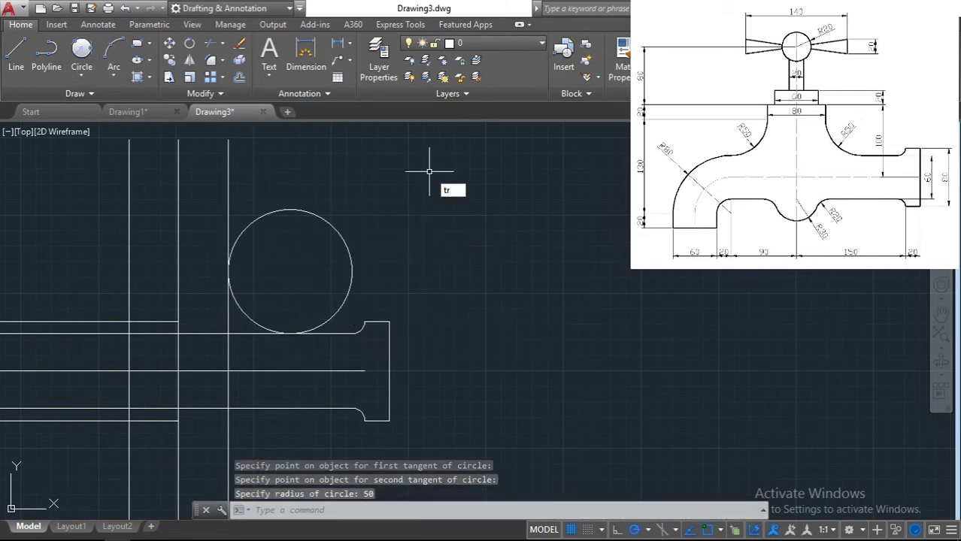
# Trim the tangent circle to the arc joining neck and pipe, and cut the neck and pipe line ends beyond it
pyautogui.press('Return')
pyautogui.press('Return')
pyautogui.click(335, 227)
pyautogui.scroll(4, 279, 262)
pyautogui.scroll(-3, 148, 386)
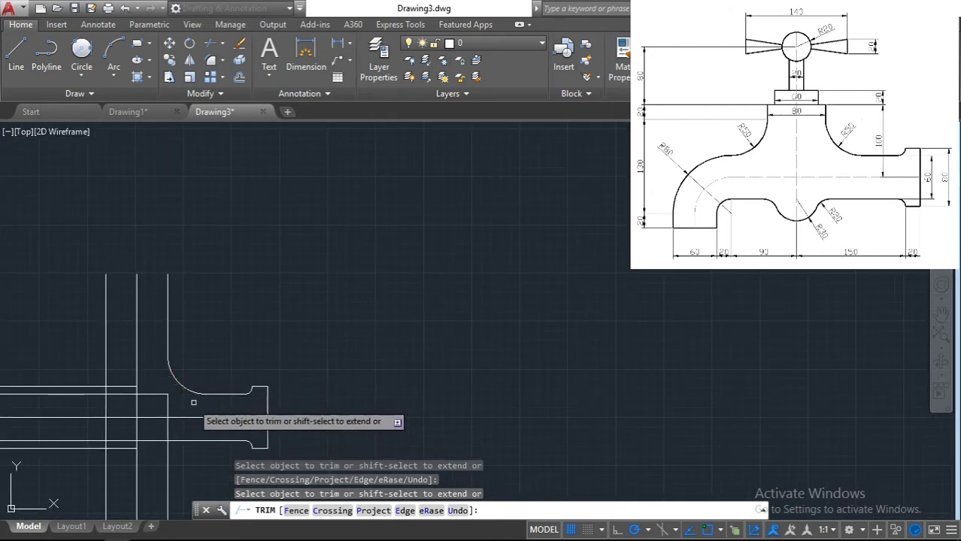
pyautogui.click(160, 396)
pyautogui.click(168, 408)
pyautogui.scroll(2, 194, 302)
pyautogui.moveTo(214, 304)
pyautogui.mouseDown(button='middle')
pyautogui.moveTo(324, 263)
pyautogui.moveTo(333, 219)
pyautogui.mouseUp(button='middle')
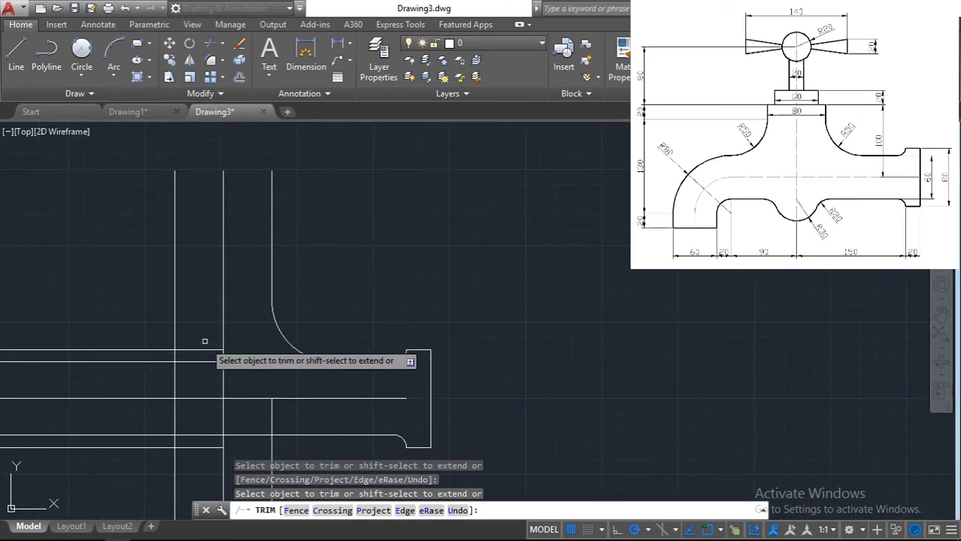
pyautogui.press('Escape')
# Offset the horizontal centre line 100 upward to mark the top of the neck
pyautogui.click(239, 78)
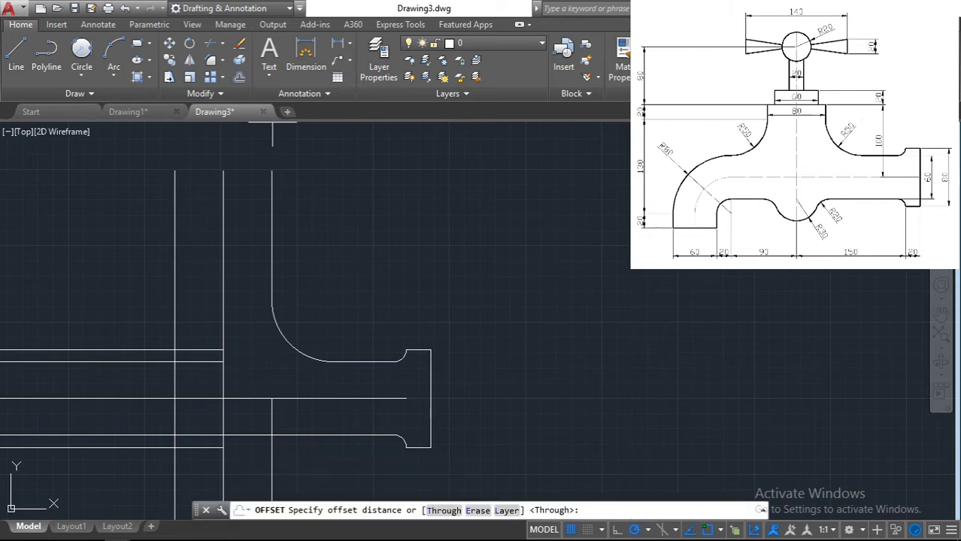
pyautogui.click(246, 397)
pyautogui.click(222, 398)
pyautogui.click(262, 398)
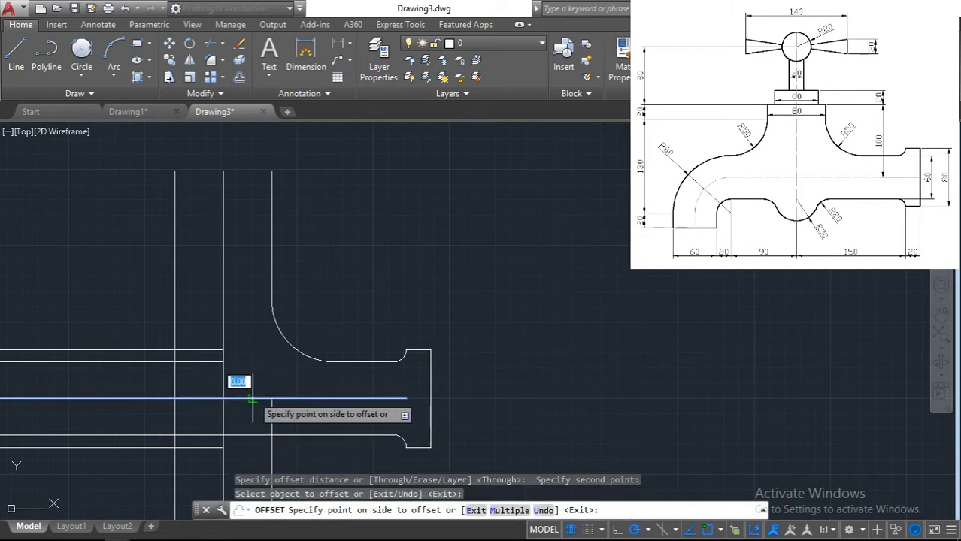
pyautogui.click(242, 287)
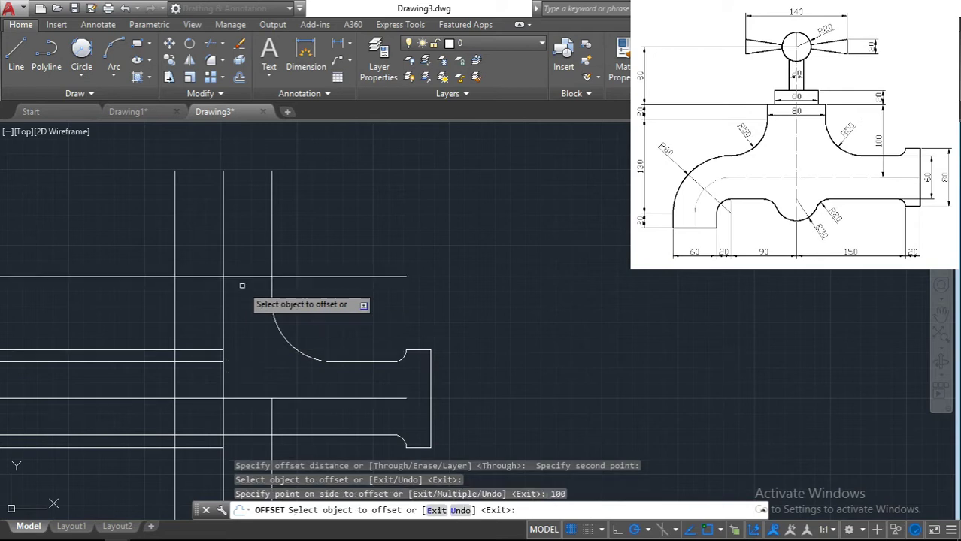
# Trim the neck's side lines above its top line and the top line's ends beyond the neck's sides
pyautogui.press('Escape')
pyautogui.write('tr')
pyautogui.press('Return')
pyautogui.press('Return')
pyautogui.click(272, 229)
pyautogui.click(176, 242)
pyautogui.click(291, 276)
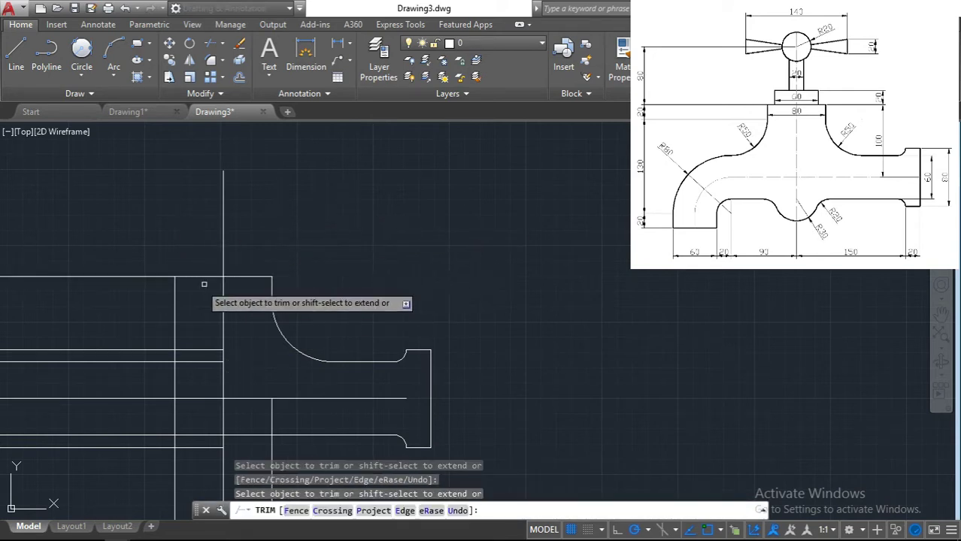
pyautogui.click(133, 275)
pyautogui.press('Escape')
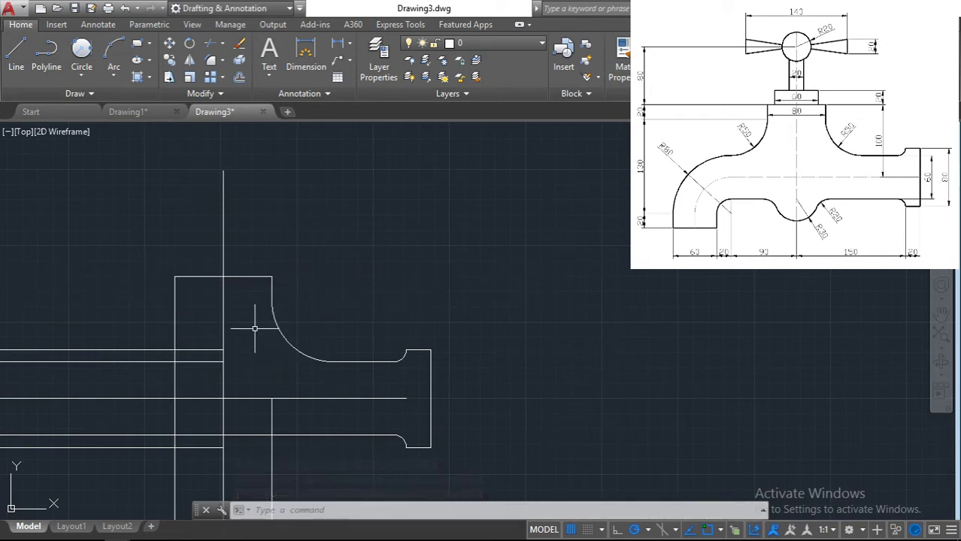
# Offset the vertical axis by 30 to both sides for the collar above the neck
pyautogui.click(239, 78)
pyautogui.click(224, 361)
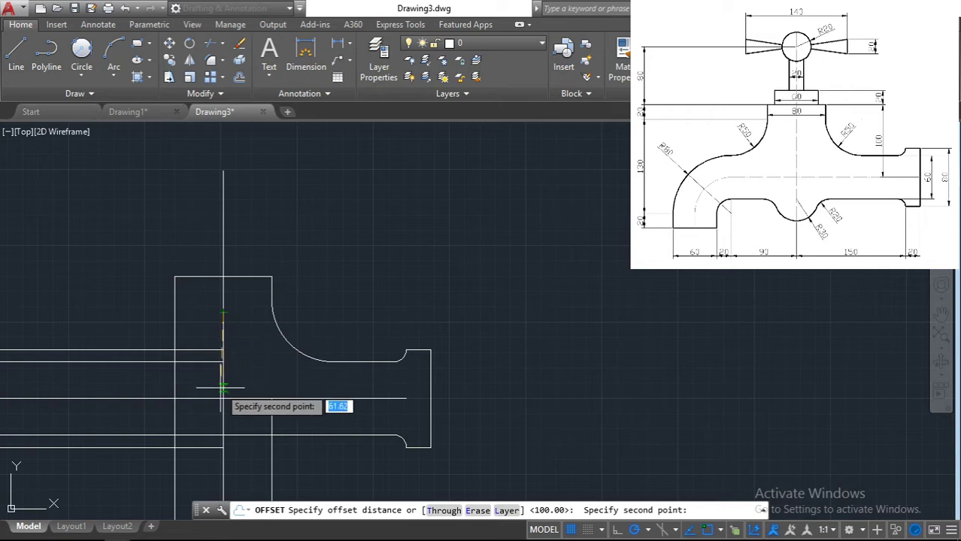
pyautogui.click(224, 397)
pyautogui.click(223, 309)
pyautogui.write('30')
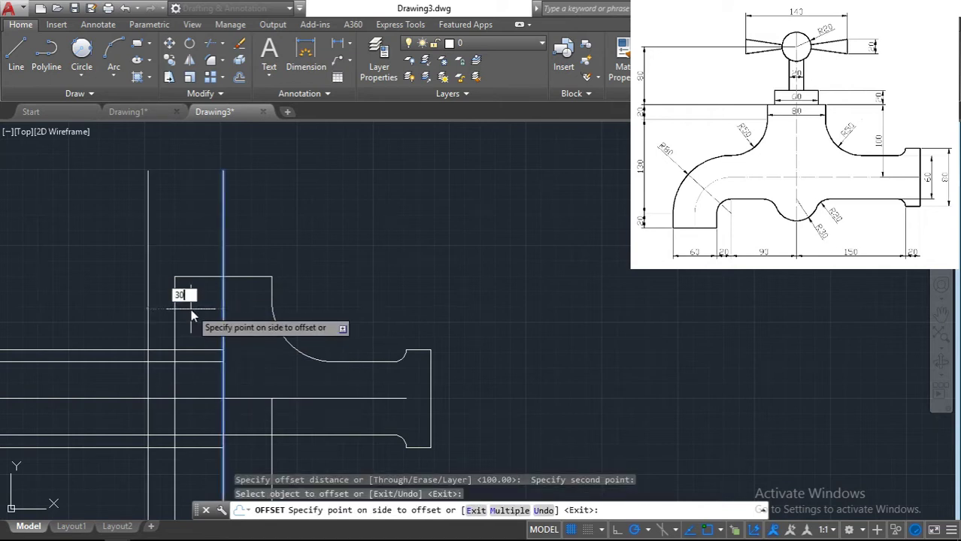
pyautogui.press('Return')
pyautogui.click(223, 316)
pyautogui.write('30')
pyautogui.press('Return')
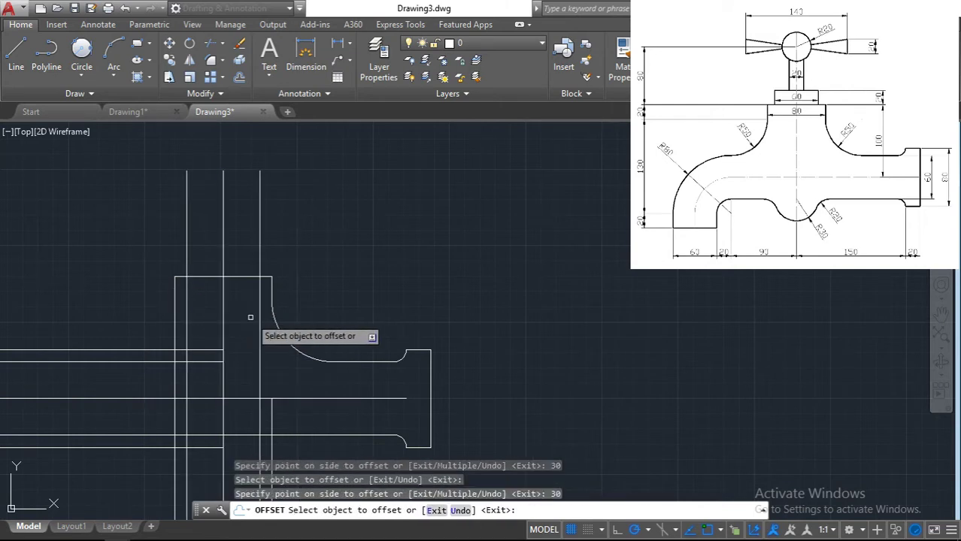
# Offset the horizontal centre line 120 upward to mark the top of the collar
pyautogui.click(233, 398)
pyautogui.write('1120')
pyautogui.press('Return')
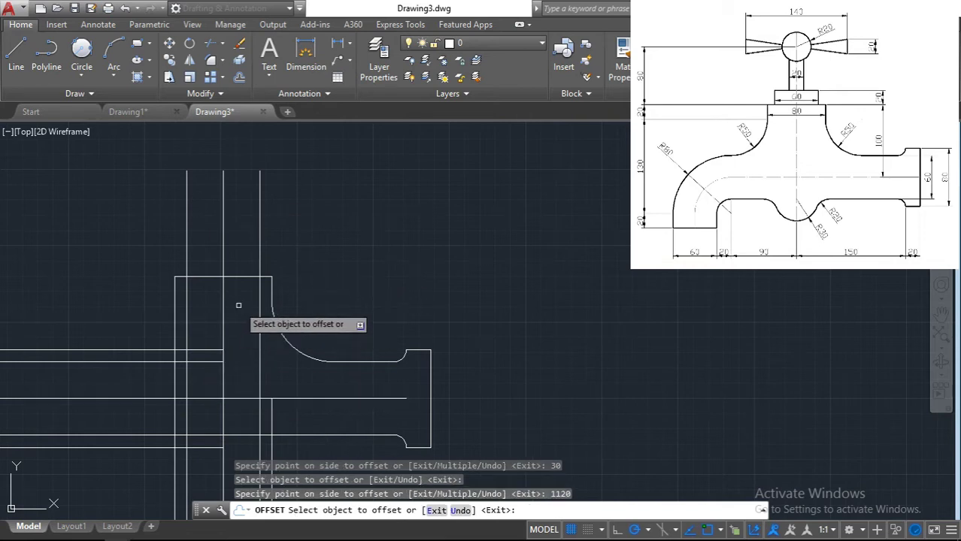
pyautogui.scroll(5, 238, 295)
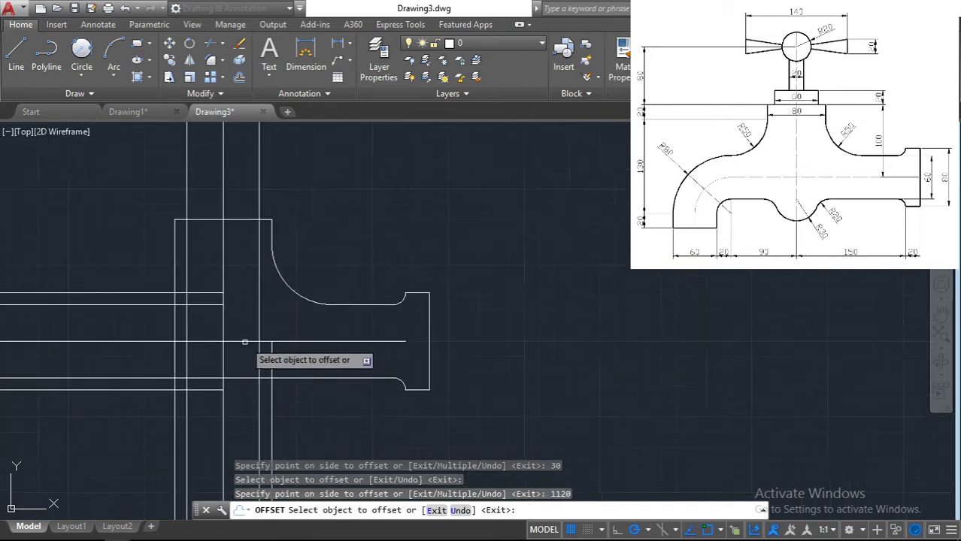
pyautogui.click(218, 402)
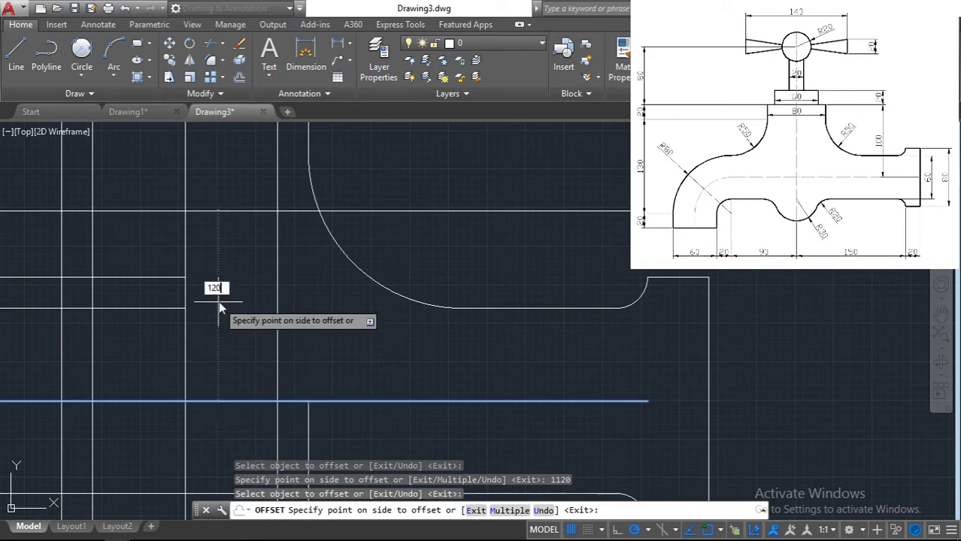
pyautogui.press('Return')
pyautogui.scroll(-4, 219, 301)
pyautogui.moveTo(224, 274); pyautogui.dragTo(222, 349, button='middle')
pyautogui.press('Escape')
pyautogui.click(170, 301)
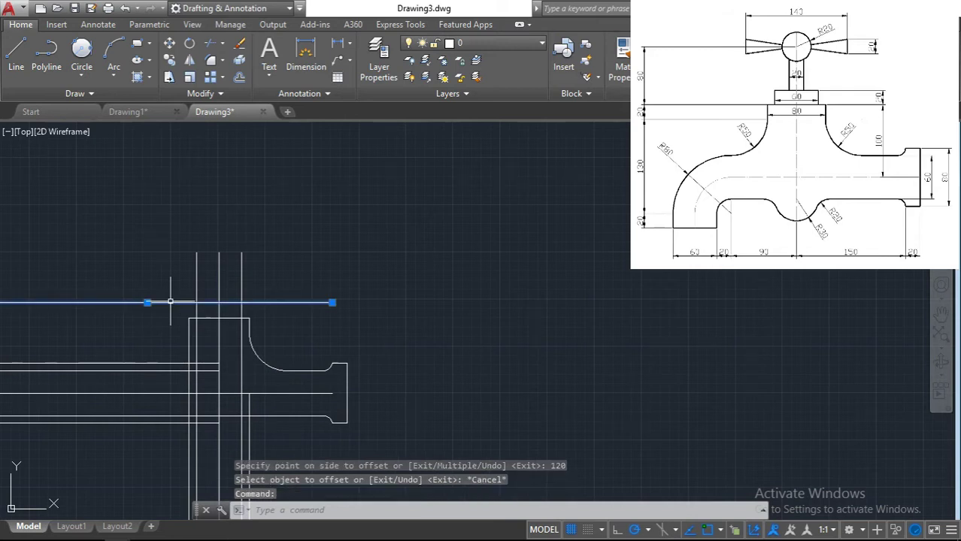
pyautogui.press('Delete')
pyautogui.hotkey('ctrl', 'z')
# Trim the collar's top line beyond its sides and the collar's side lines above the top line
pyautogui.scroll(4, 222, 313)
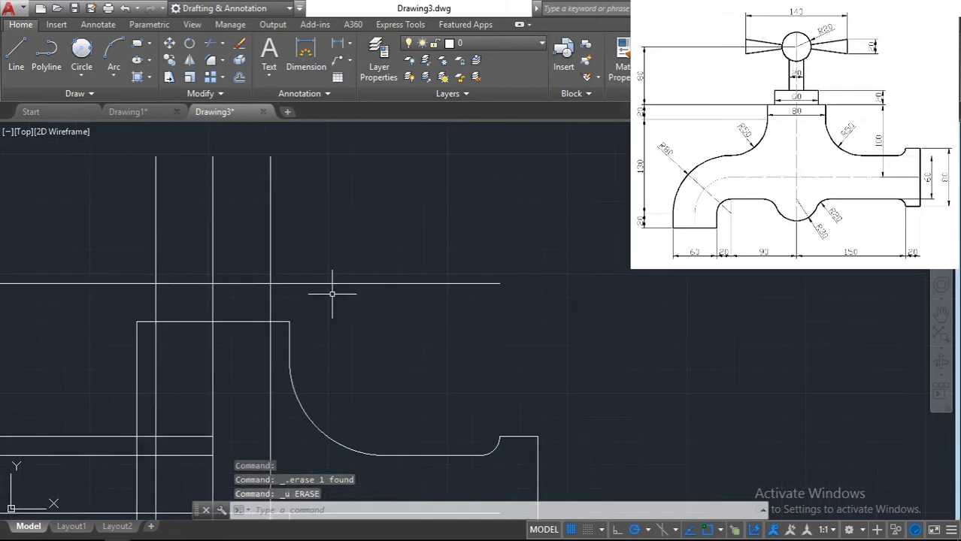
pyautogui.write('tr')
pyautogui.press('Return')
pyautogui.press('Return')
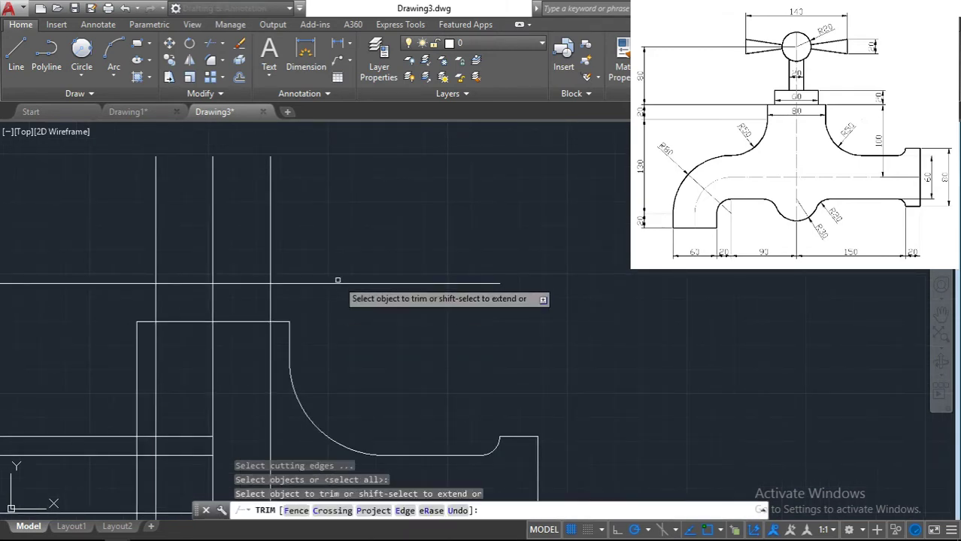
pyautogui.click(337, 280)
pyautogui.click(120, 283)
pyautogui.scroll(-2, 226, 235)
pyautogui.click(182, 229)
pyautogui.click(253, 243)
pyautogui.scroll(-2, 369, 243)
pyautogui.scroll(2, 371, 239)
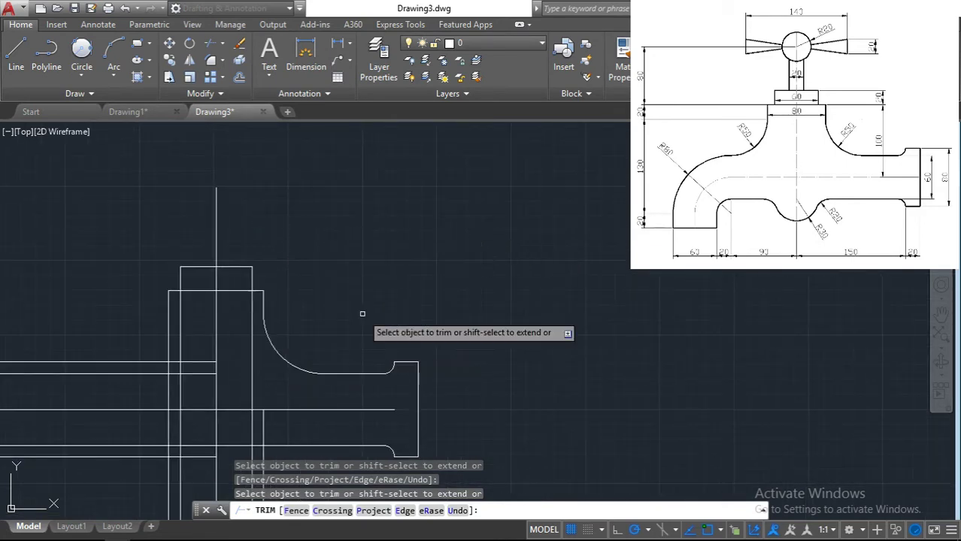
pyautogui.press('Escape')
# Offset the horizontal centre line 180 upward to mark the handle's centre line
pyautogui.click(240, 79)
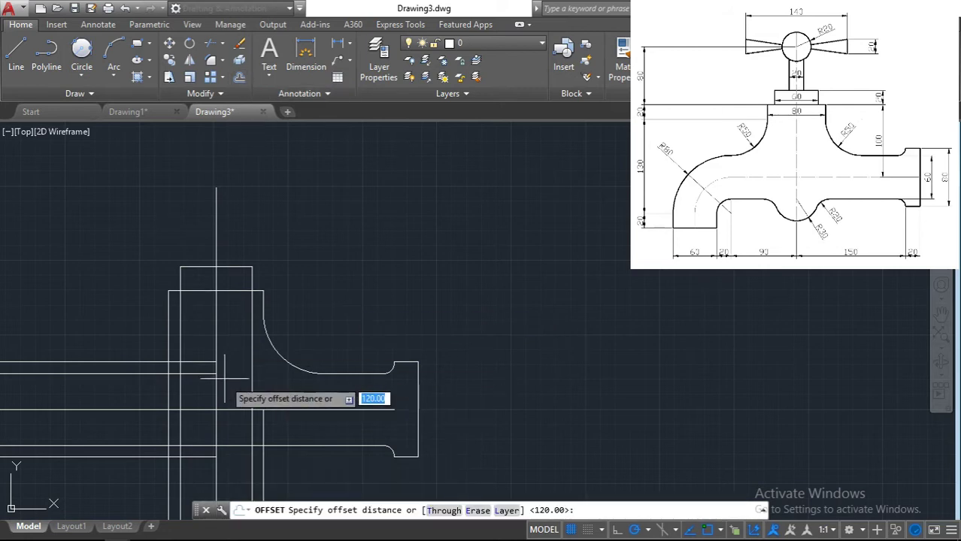
pyautogui.click(248, 409)
pyautogui.click(229, 412)
pyautogui.click(226, 409)
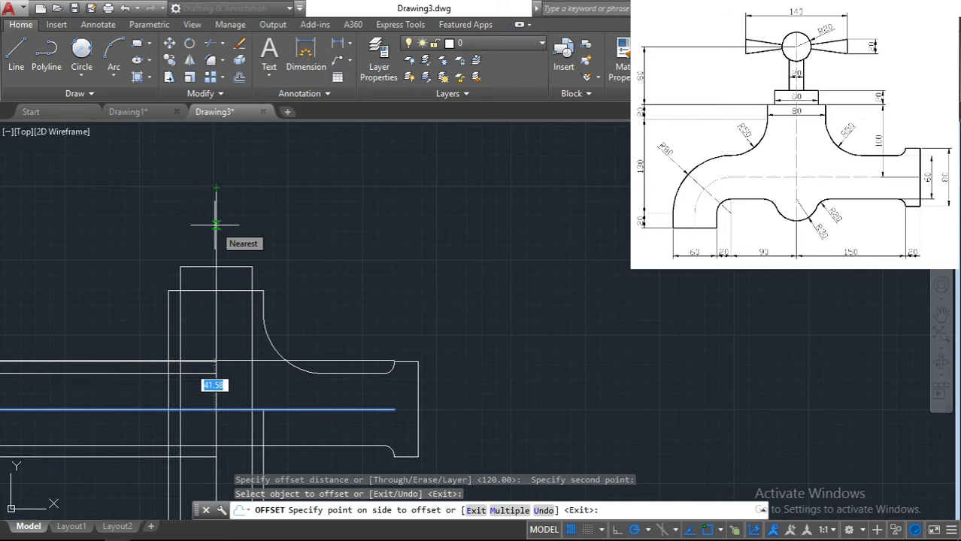
pyautogui.write('18')
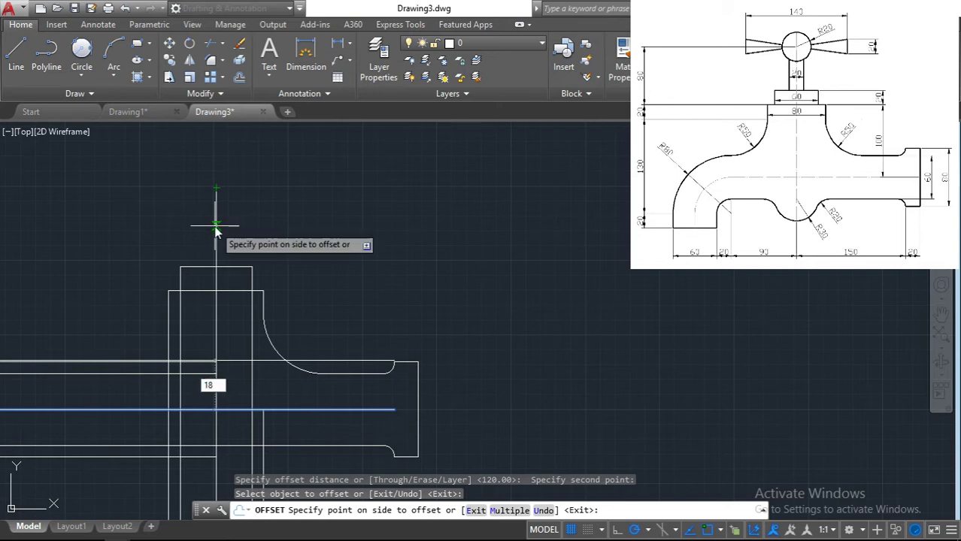
pyautogui.write('0')
pyautogui.press('Return')
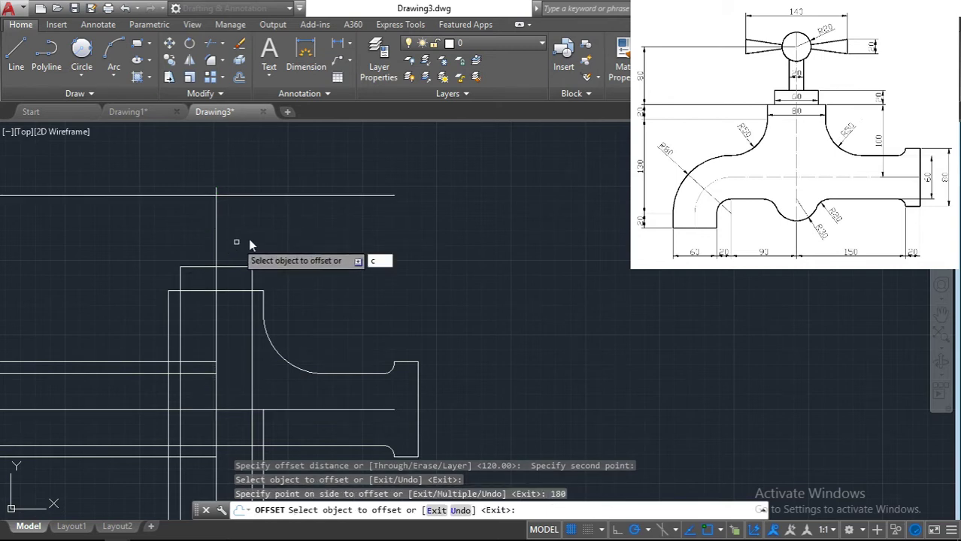
pyautogui.press('Escape')
pyautogui.press('Escape')
pyautogui.write('c')
pyautogui.press('Return')
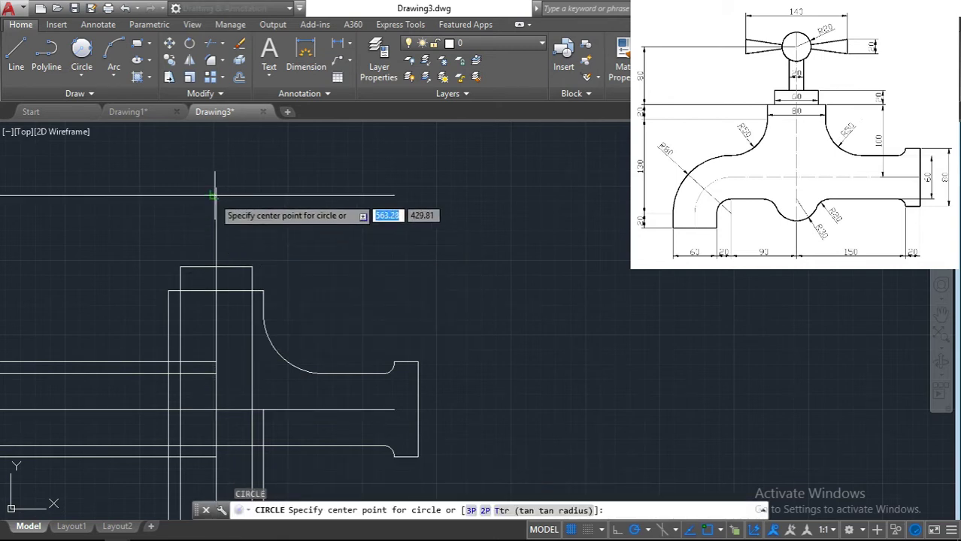
pyautogui.click(215, 196)
pyautogui.press('Escape')
# Draw a circle of radius 20 at the intersection of the vertical axis and the handle's centre line
pyautogui.write('c')
pyautogui.press('Return')
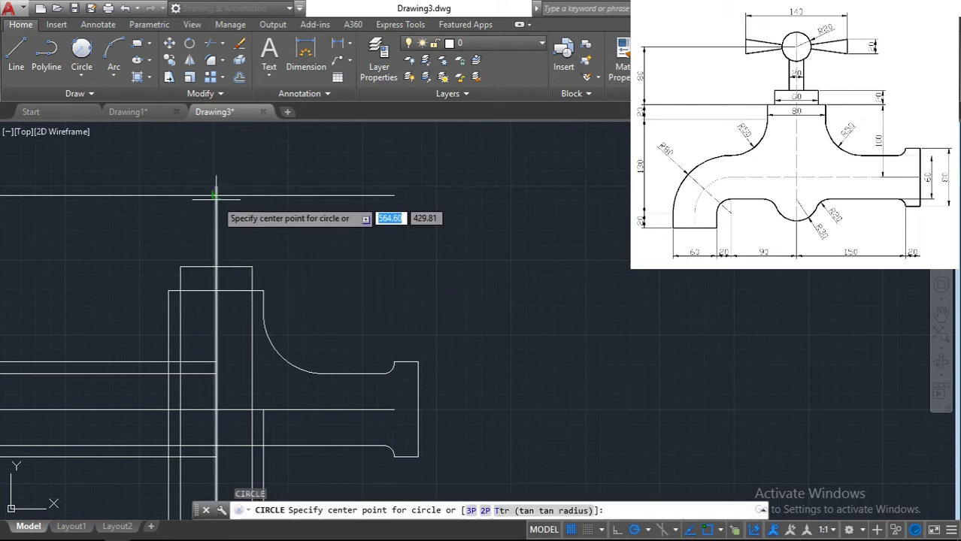
pyautogui.click(215, 196)
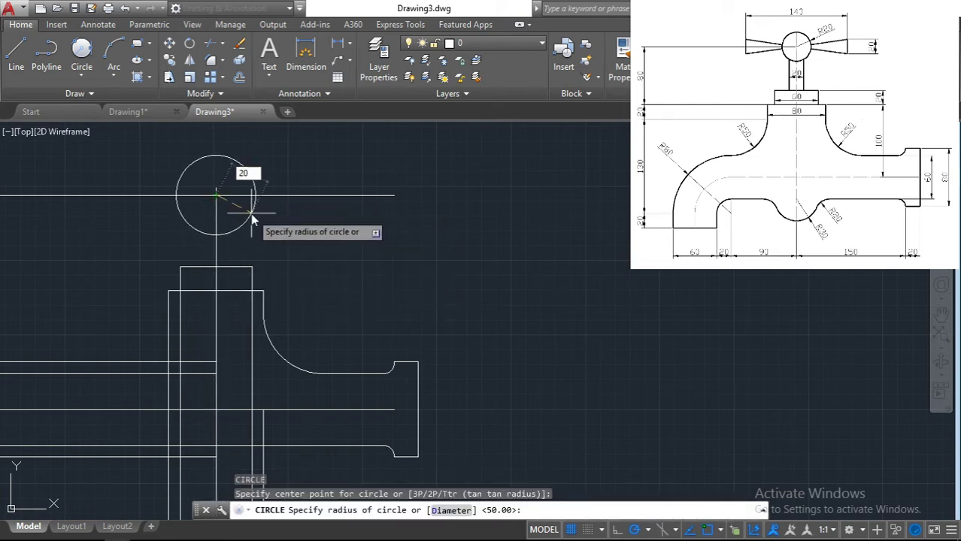
pyautogui.press('Return')
pyautogui.scroll(2, 263, 188)
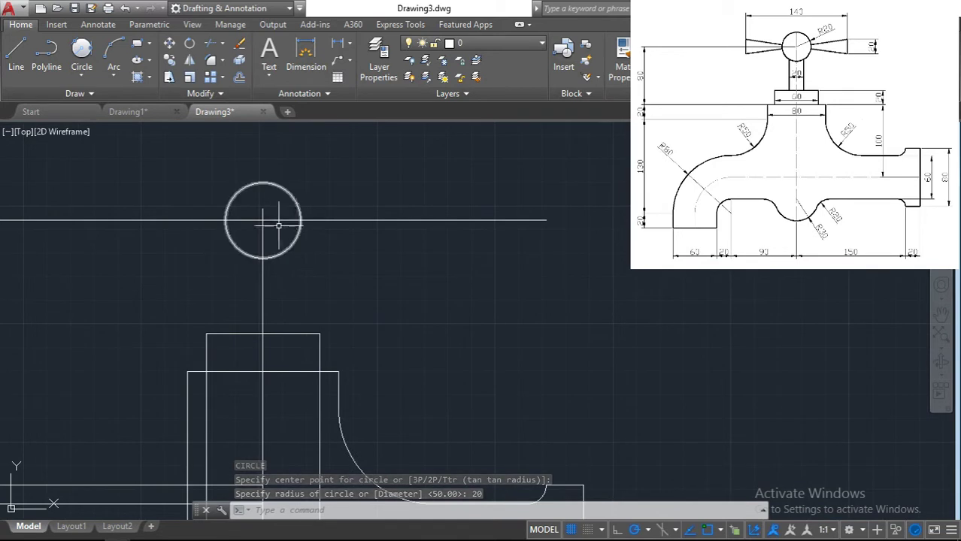
pyautogui.click(287, 220)
pyautogui.press('Escape')
# Offset the vertical axis by 10 to both sides for the handle stem
pyautogui.scroll(-2, 350, 272)
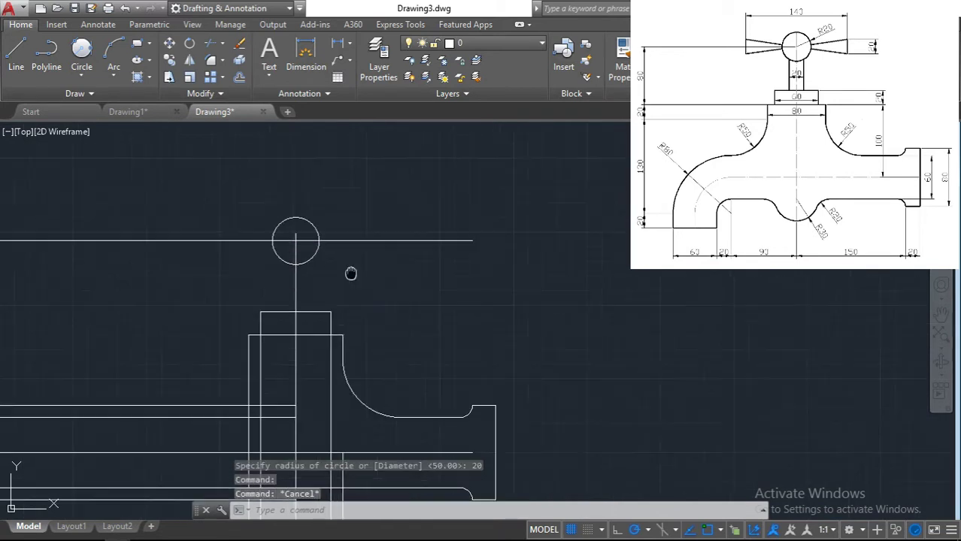
pyautogui.moveTo(351, 273); pyautogui.dragTo(289, 202, button='middle')
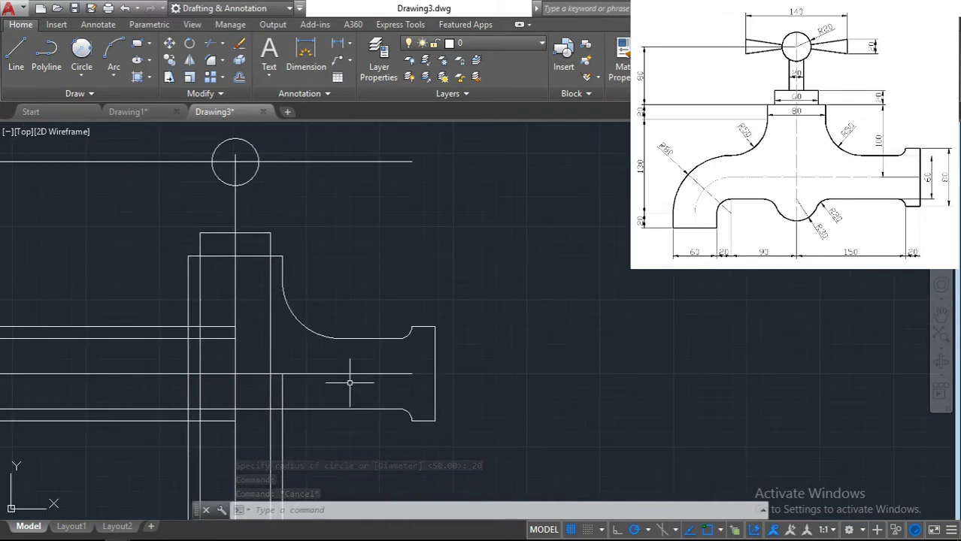
pyautogui.click(240, 77)
pyautogui.click(227, 275)
pyautogui.click(225, 338)
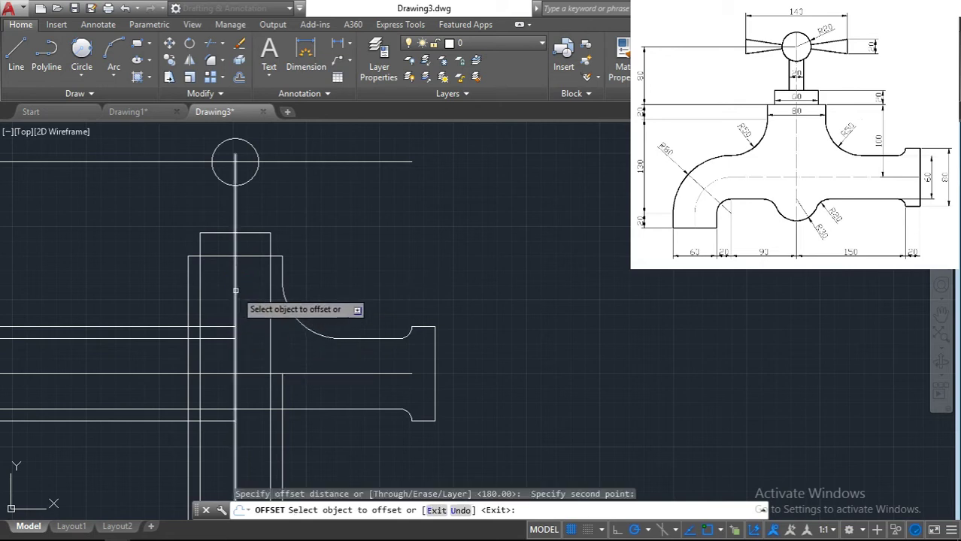
pyautogui.click(235, 305)
pyautogui.write('10')
pyautogui.press('Return')
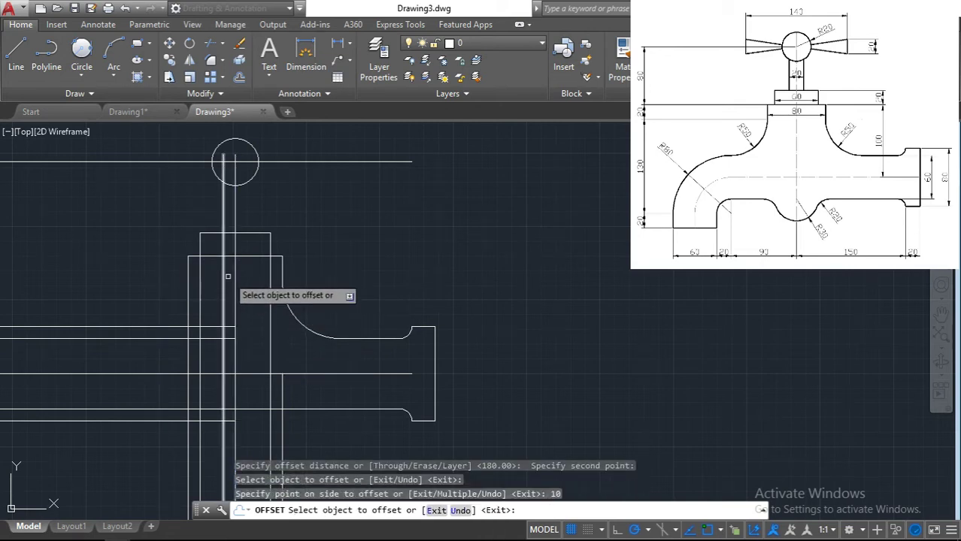
pyautogui.click(236, 275)
pyautogui.click(252, 282)
pyautogui.scroll(4, 245, 252)
pyautogui.write('10')
pyautogui.press('Return')
# Trim both stem lines inside the lower half of the handle circle
pyautogui.scroll(-3, 260, 201)
pyautogui.scroll(3, 282, 176)
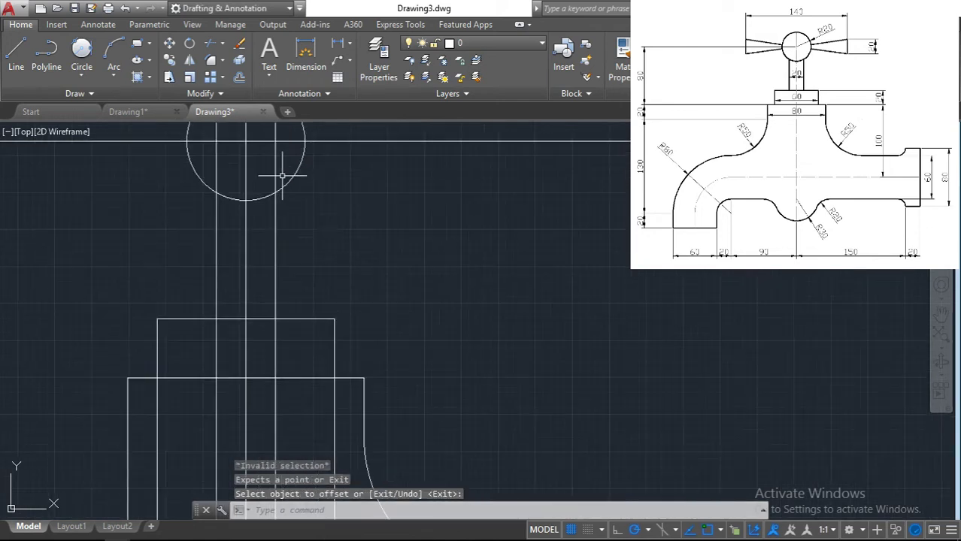
pyautogui.write('tr')
pyautogui.press('Return')
pyautogui.press('Return')
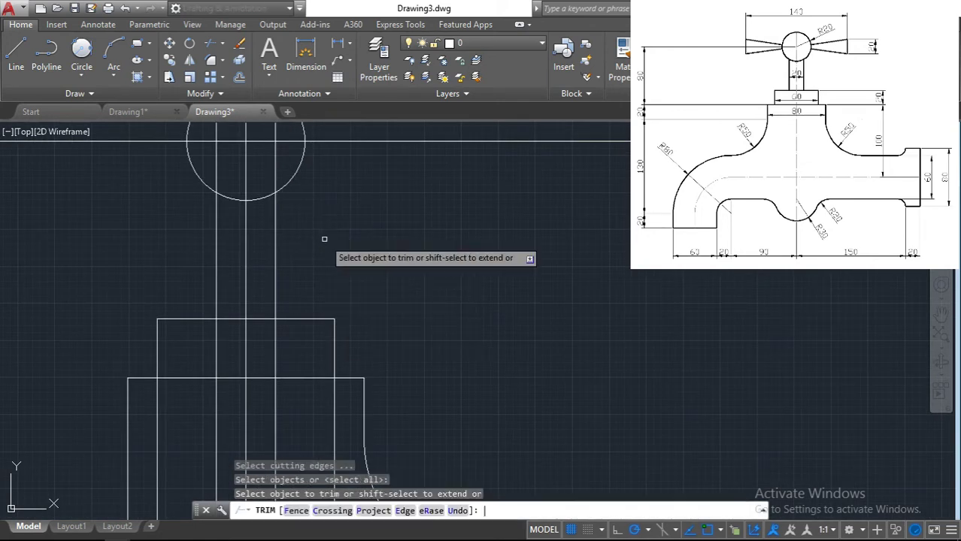
pyautogui.click(275, 159)
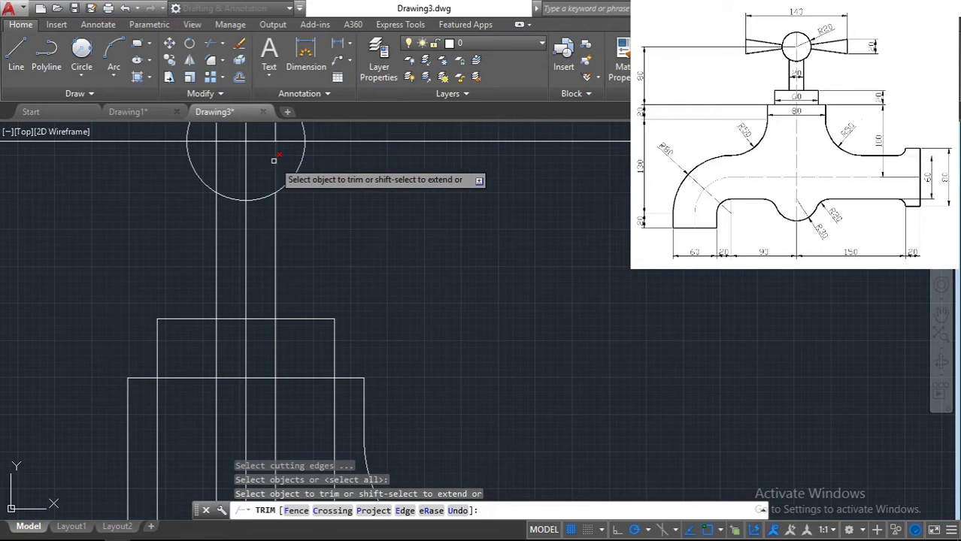
pyautogui.click(217, 171)
pyautogui.scroll(-2, 231, 171)
pyautogui.moveTo(230, 170); pyautogui.dragTo(222, 233, button='middle')
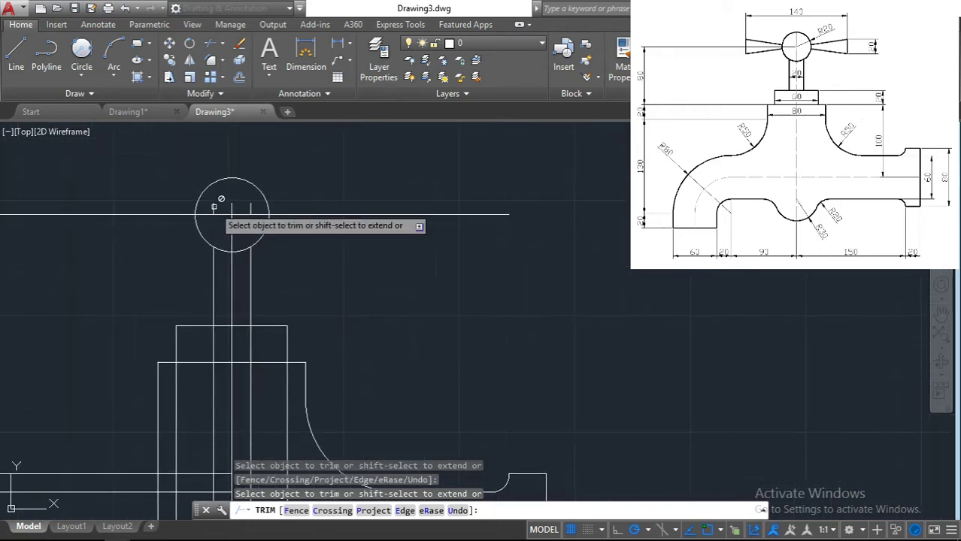
pyautogui.click(259, 203)
pyautogui.press('Escape')
# Erase the two short leftover stem line pieces inside the handle circle
pyautogui.click(215, 208)
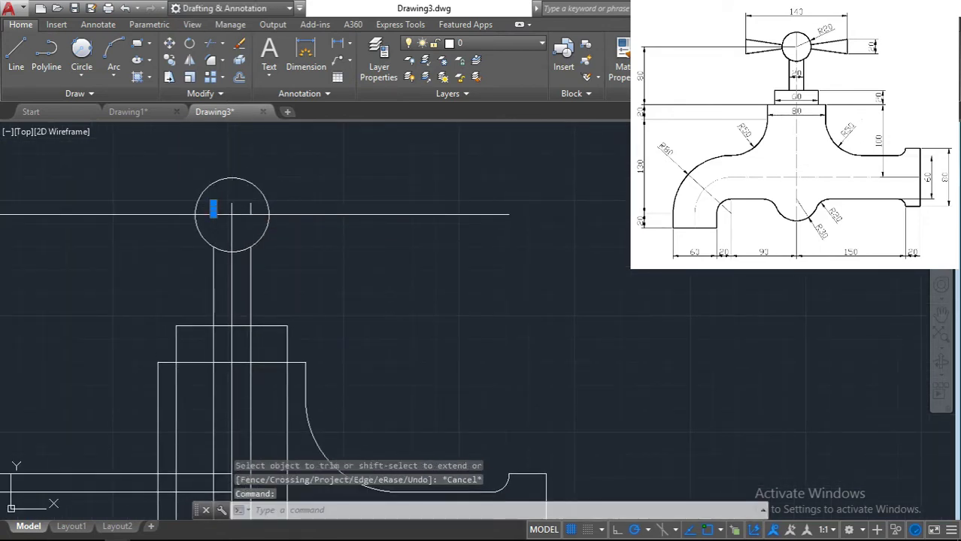
pyautogui.press('Delete')
pyautogui.click(251, 209)
# Draw a circle of radius 50 tangent to the neck's left edge and the upper pipe wall
pyautogui.scroll(-2, 253, 204)
pyautogui.scroll(2, 375, 236)
pyautogui.scroll(-4, 375, 242)
pyautogui.moveTo(375, 242); pyautogui.dragTo(345, 160, button='middle')
pyautogui.scroll(1, 334, 194)
pyautogui.scroll(1, 442, 274)
pyautogui.scroll(1, 144, 257)
pyautogui.scroll(2, 243, 231)
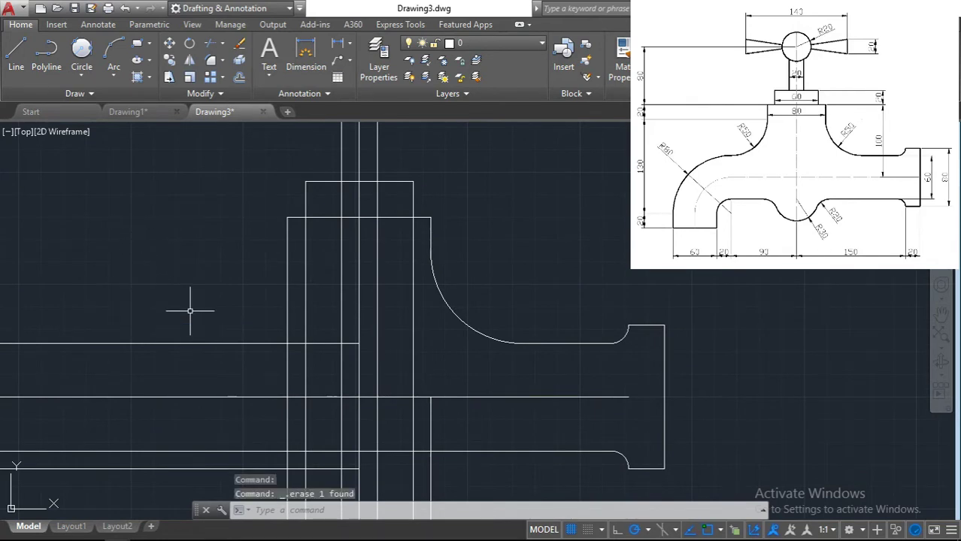
pyautogui.click(101, 66)
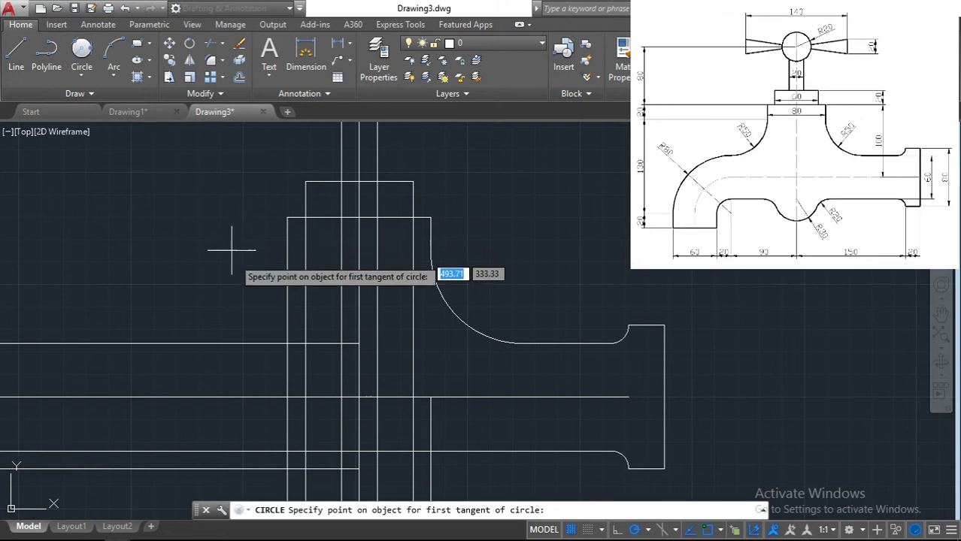
pyautogui.click(287, 267)
pyautogui.click(248, 343)
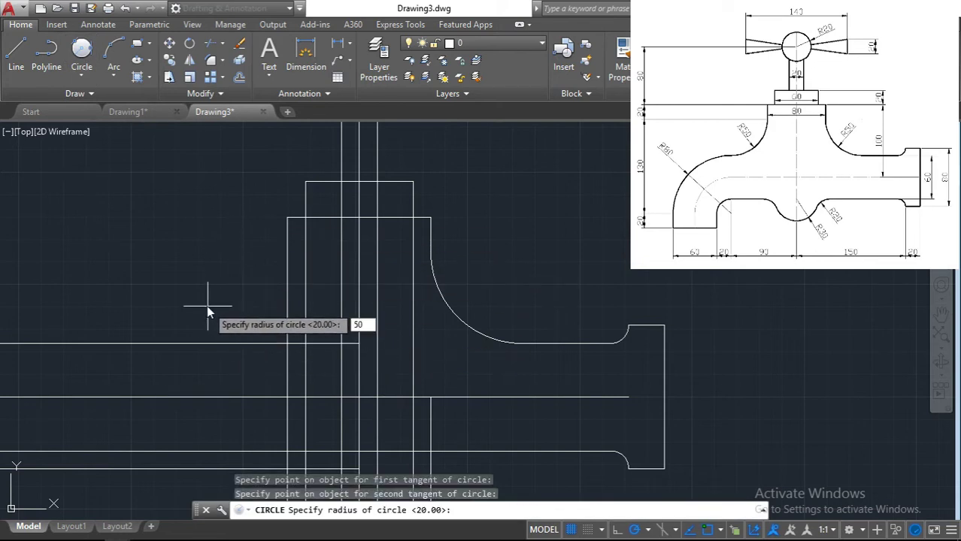
pyautogui.press('Return')
# Trim the left tangent circle to the arc joining neck and pipe, and cut the adjoining neck and pipe line parts at the corner
pyautogui.write('tr')
pyautogui.press('Return')
pyautogui.press('Return')
pyautogui.click(118, 204)
pyautogui.scroll(-2, 222, 321)
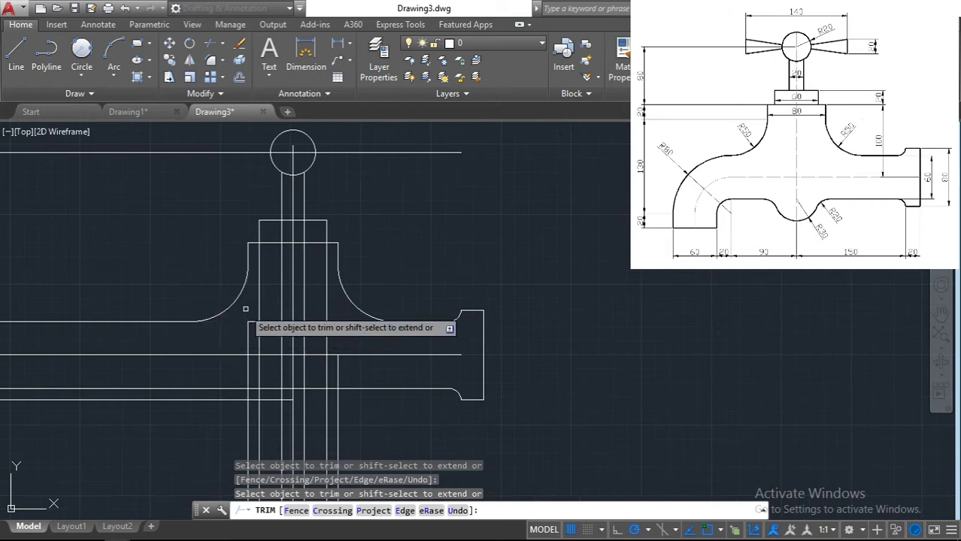
pyautogui.scroll(2, 188, 296)
pyautogui.moveTo(189, 295)
pyautogui.mouseDown(button='middle')
pyautogui.moveTo(455, 233)
pyautogui.moveTo(373, 251)
pyautogui.mouseUp(button='middle')
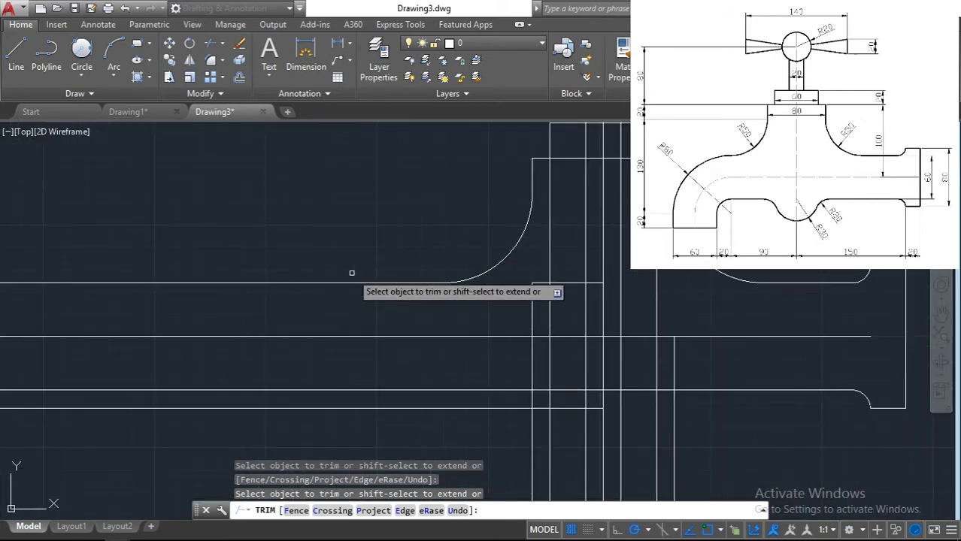
pyautogui.scroll(-2, 350, 263)
pyautogui.press('Escape')
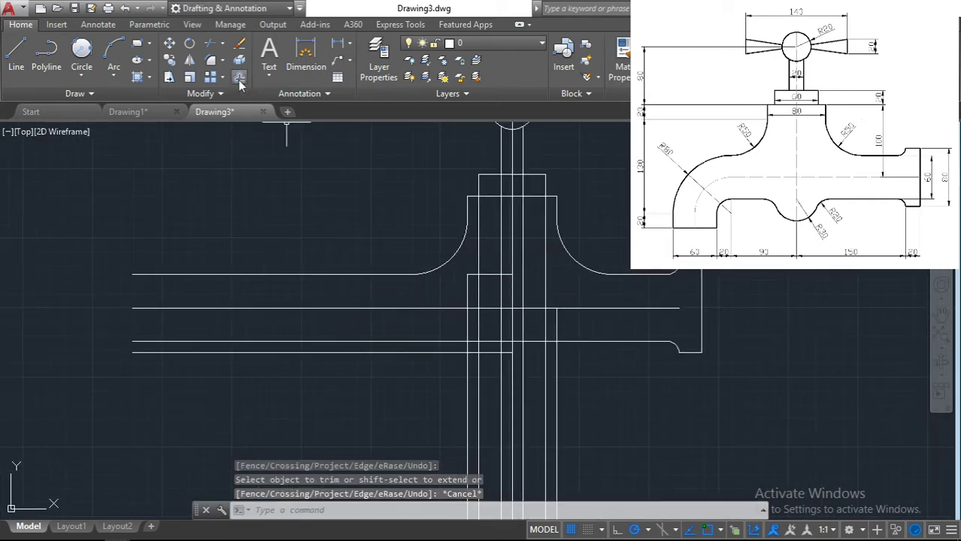
# Offset the vertical centre line 170 to the left to mark the spout's outer edge
pyautogui.write('o')
pyautogui.press('Return')
pyautogui.click(511, 290)
pyautogui.click(510, 320)
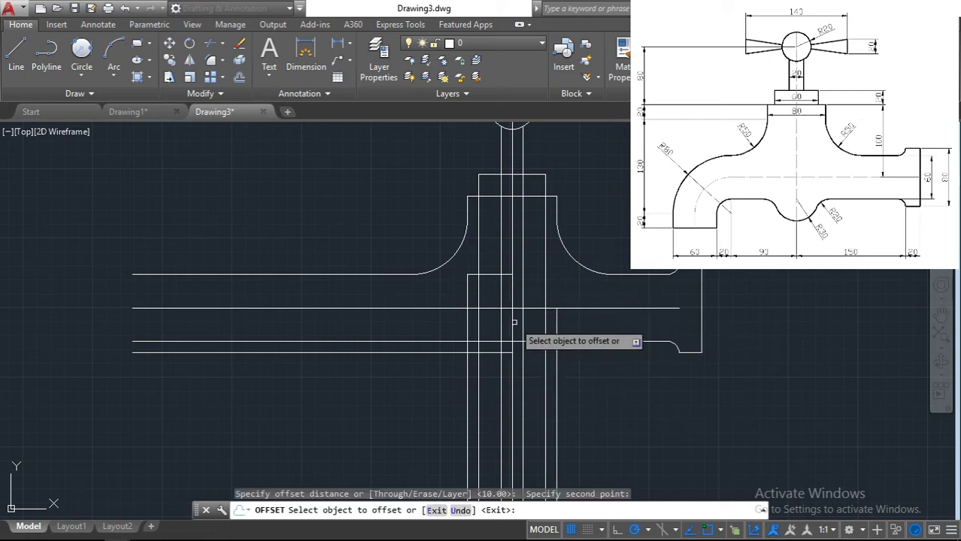
pyautogui.click(512, 299)
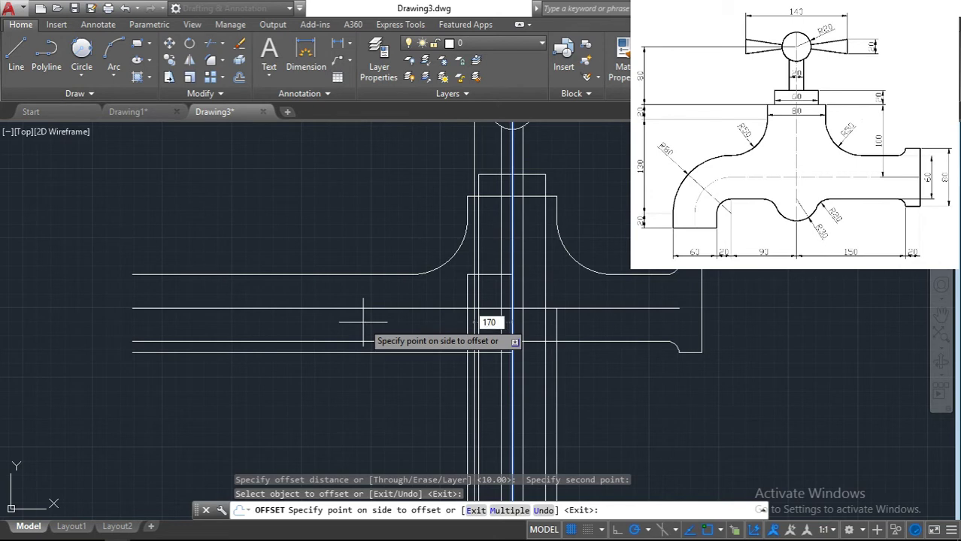
pyautogui.press('Return')
pyautogui.moveTo(341, 294); pyautogui.dragTo(193, 297, button='middle')
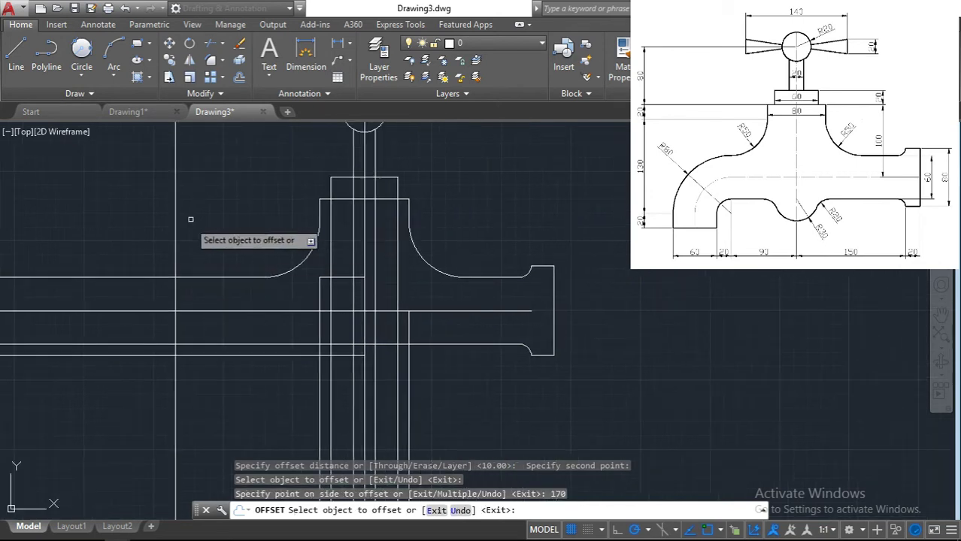
pyautogui.press('Escape')
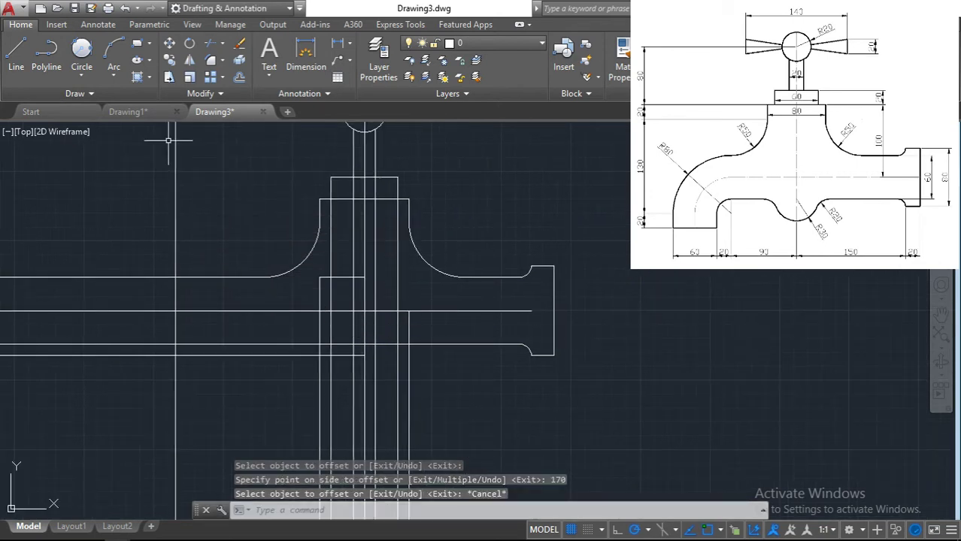
# Draw a circle of radius 80 tangent to the upper pipe wall and the spout's outer edge line
pyautogui.click(85, 51)
pyautogui.click(225, 277)
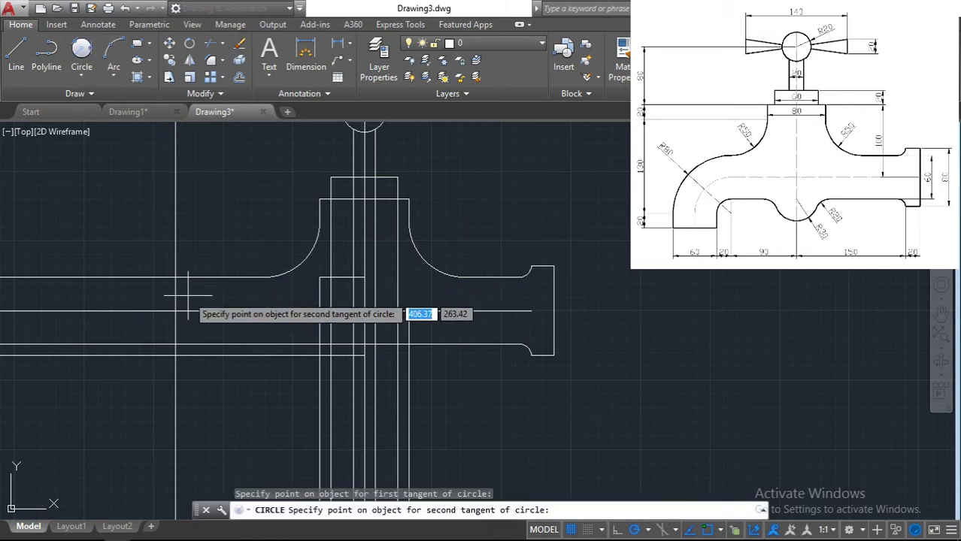
pyautogui.click(200, 311)
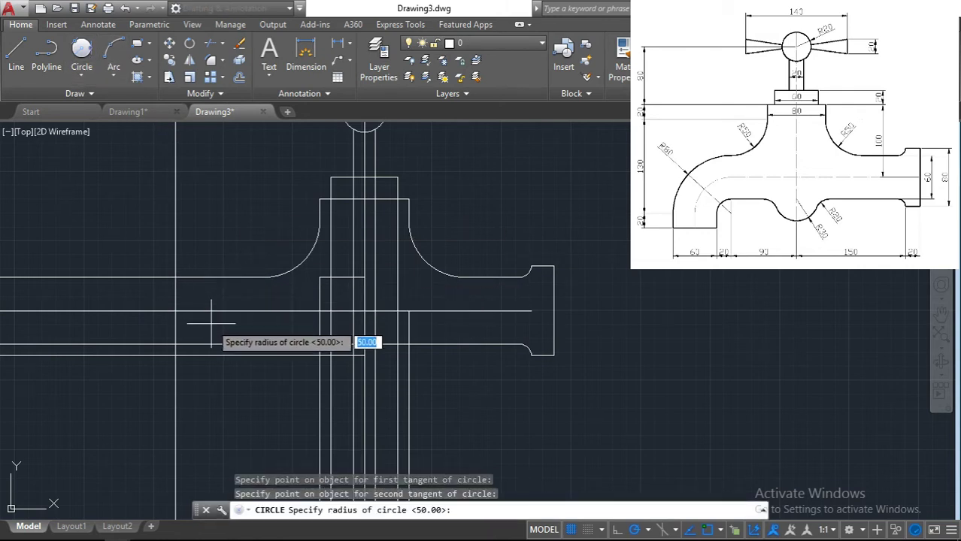
pyautogui.press('Return')
# Trim the radius 80 circle to the arc joining the upper pipe wall and the spout's outer edge
pyautogui.write('tr')
pyautogui.press('Return')
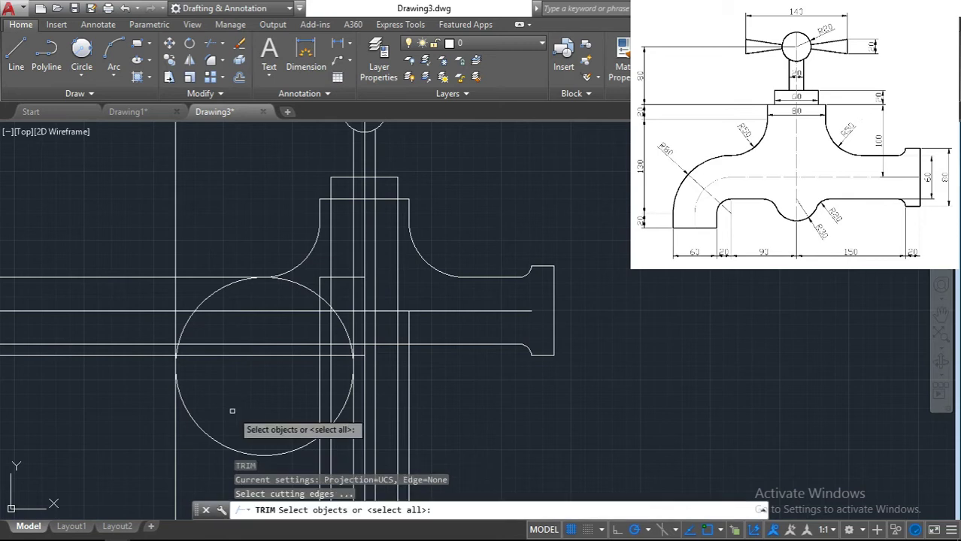
pyautogui.press('Return')
pyautogui.click(226, 444)
pyautogui.click(299, 287)
pyautogui.click(342, 328)
pyautogui.click(341, 397)
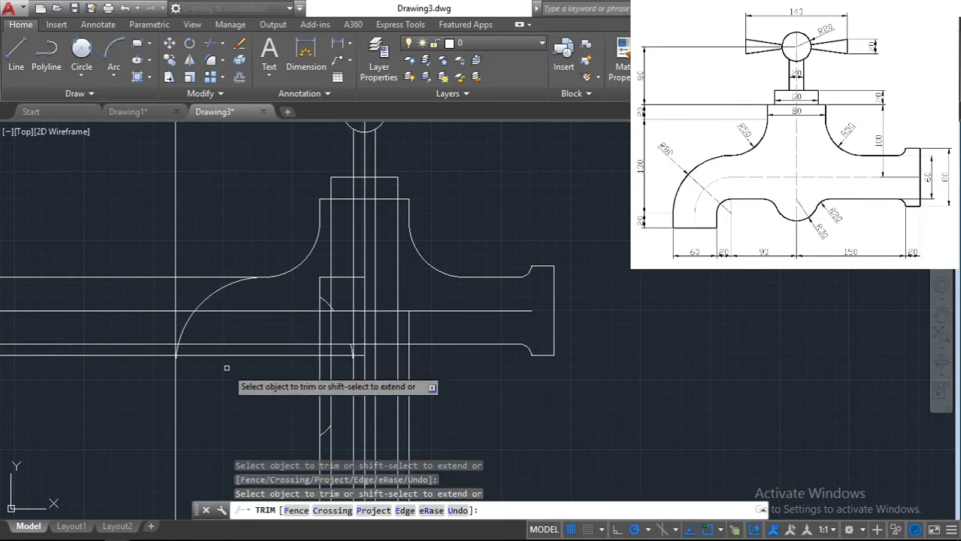
pyautogui.press('Escape')
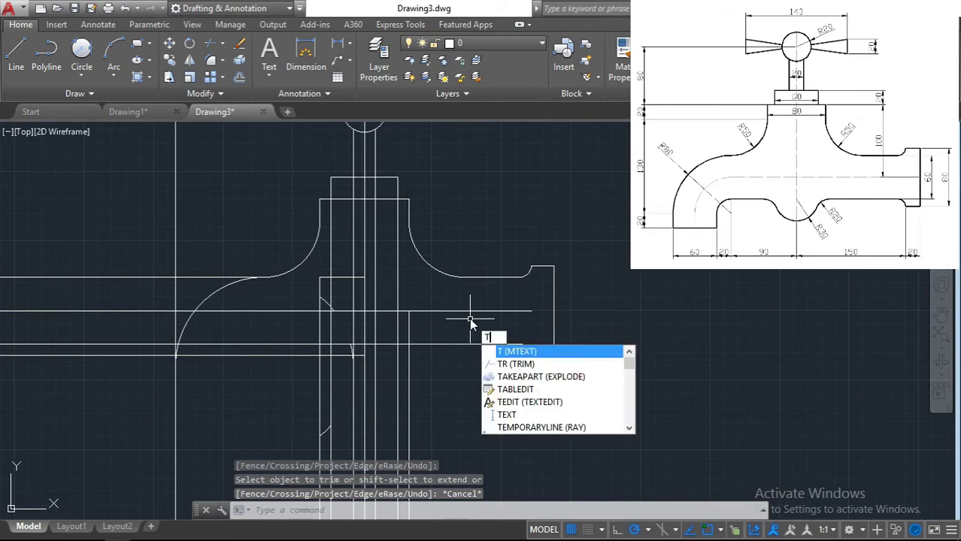
pyautogui.press('Escape')
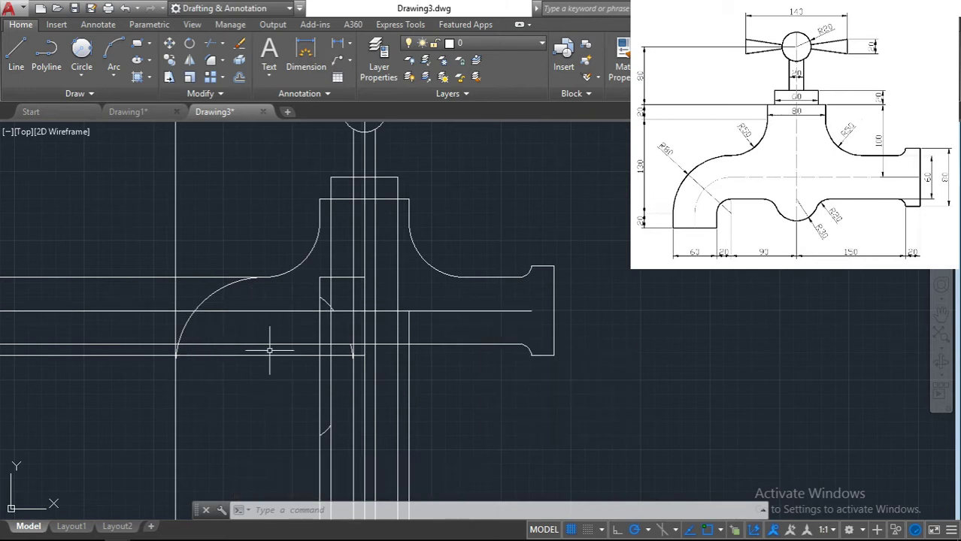
pyautogui.write('o')
pyautogui.press('Return')
pyautogui.scroll(4, 375, 307)
pyautogui.click(386, 315)
pyautogui.click(491, 317)
pyautogui.click(398, 317)
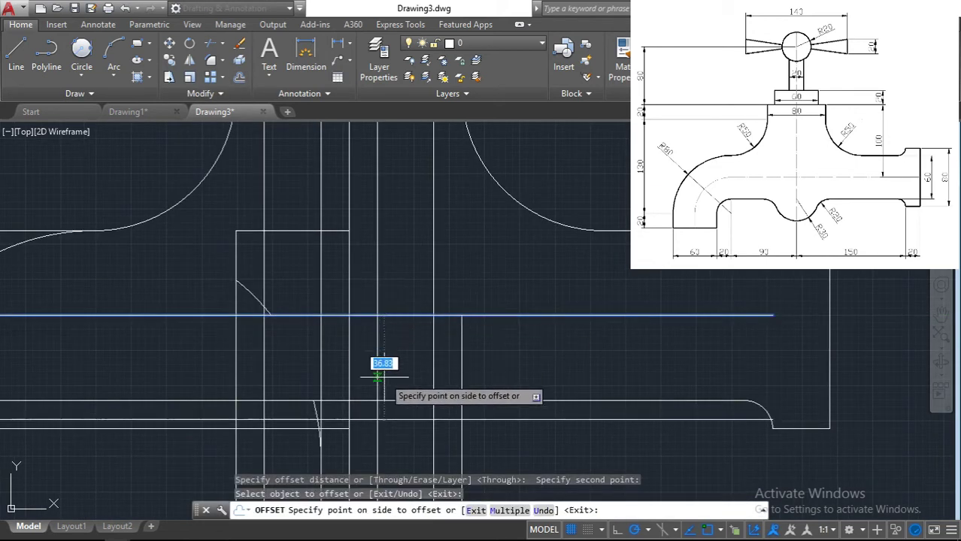
pyautogui.scroll(-5, 385, 376)
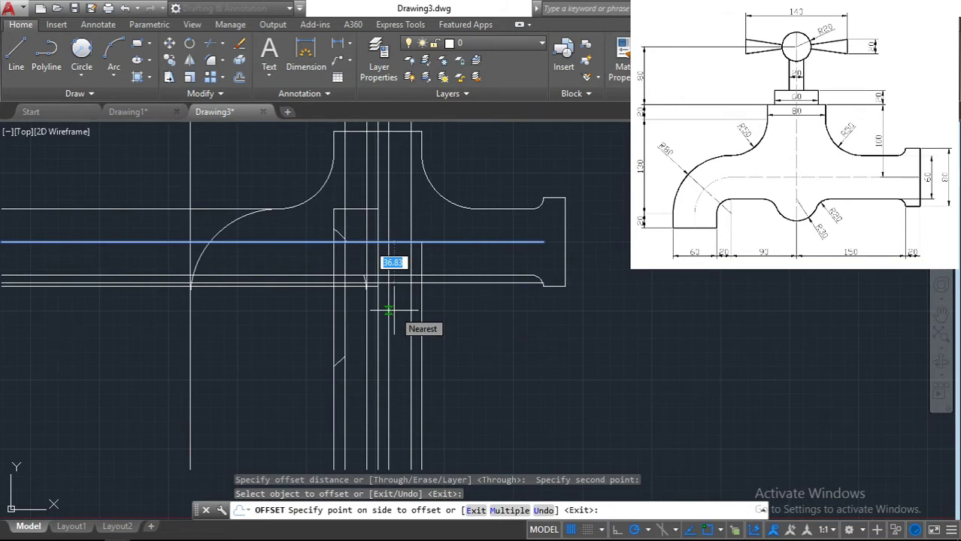
pyautogui.press('Escape')
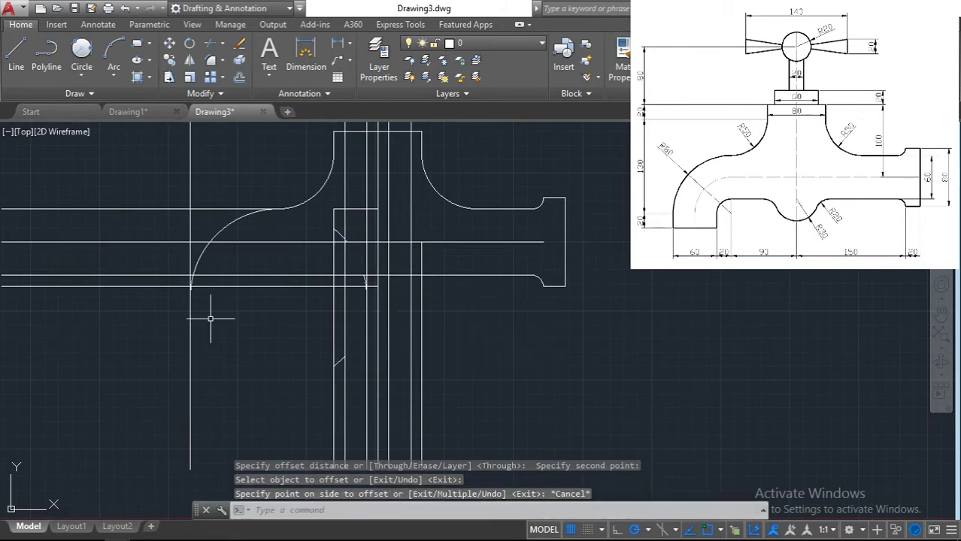
pyautogui.write('l')
pyautogui.press('Return')
pyautogui.scroll(3, 188, 305)
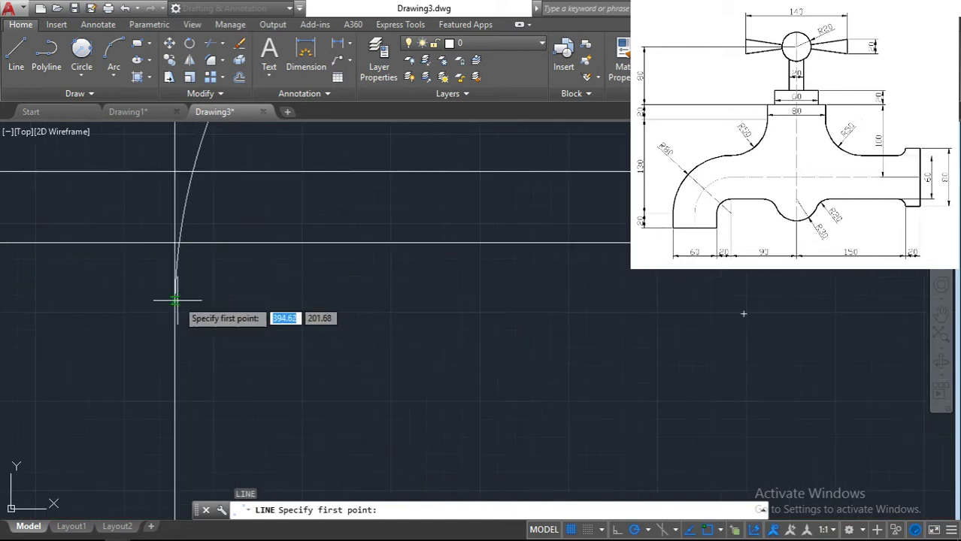
pyautogui.scroll(3, 174, 301)
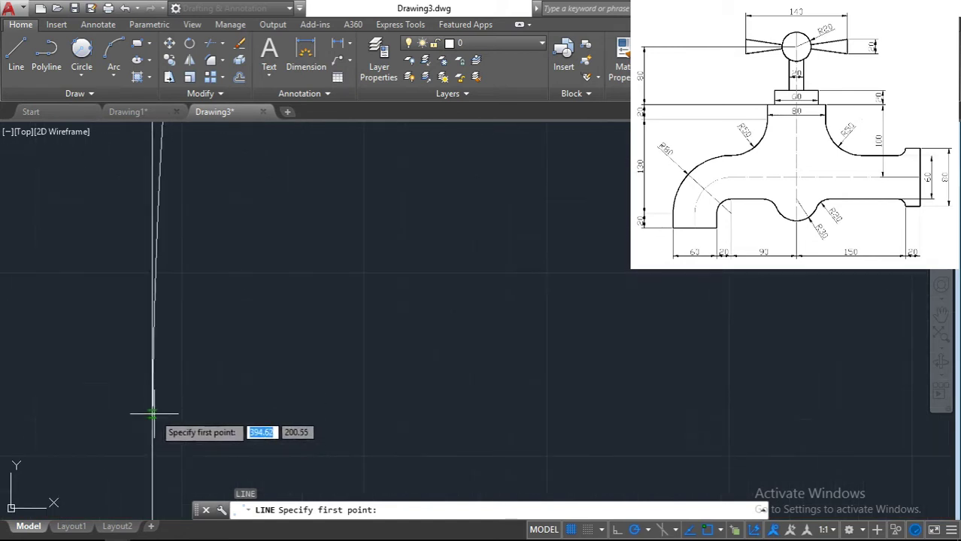
pyautogui.press('Escape')
pyautogui.click(152, 436)
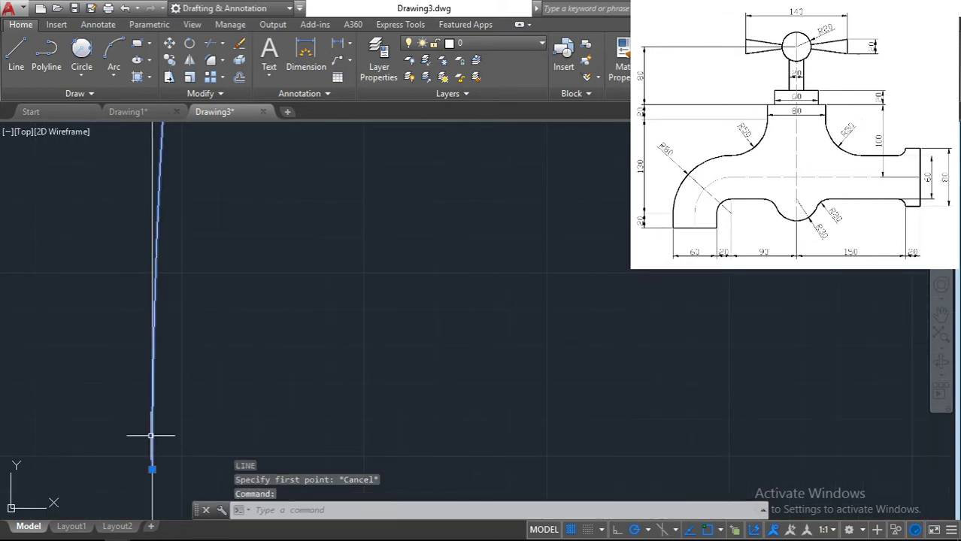
pyautogui.press('Escape')
pyautogui.scroll(-2, 201, 420)
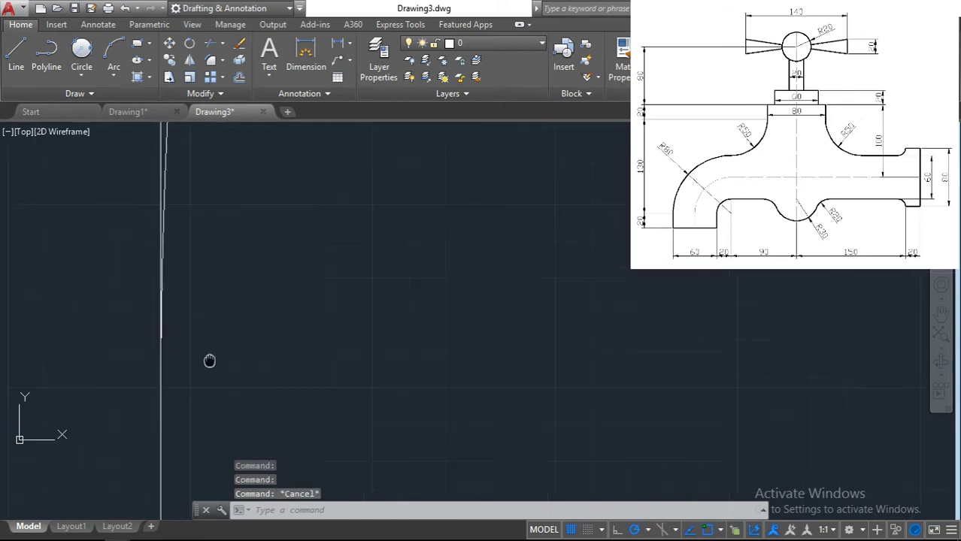
# With Ortho on, draw a line 20 straight down from the lower end of the large spout arc
pyautogui.press('l')
pyautogui.press('Return')
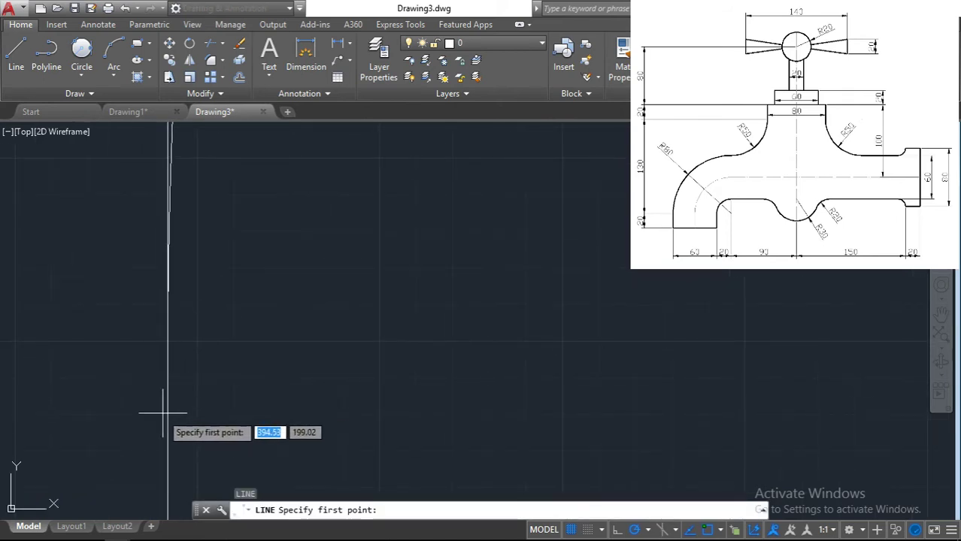
pyautogui.click(168, 353)
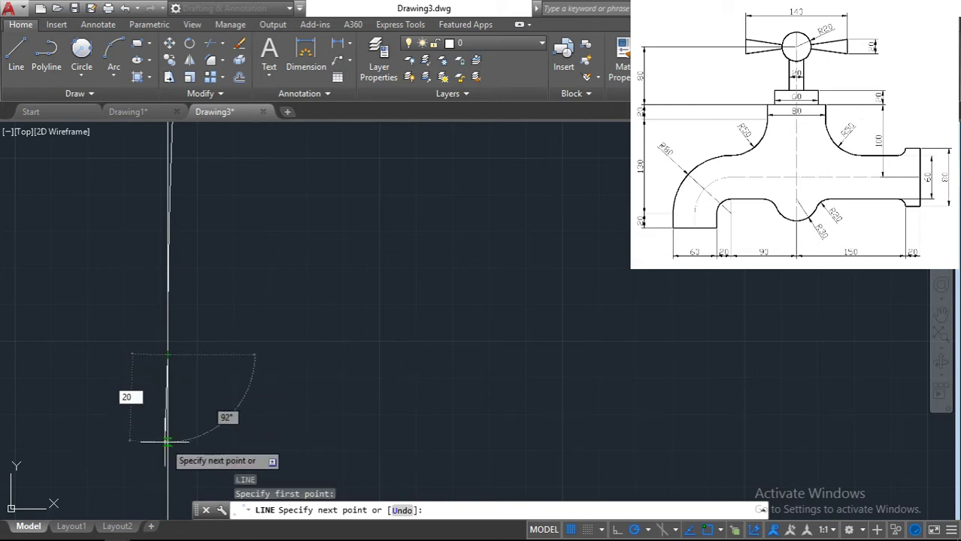
pyautogui.press('Escape')
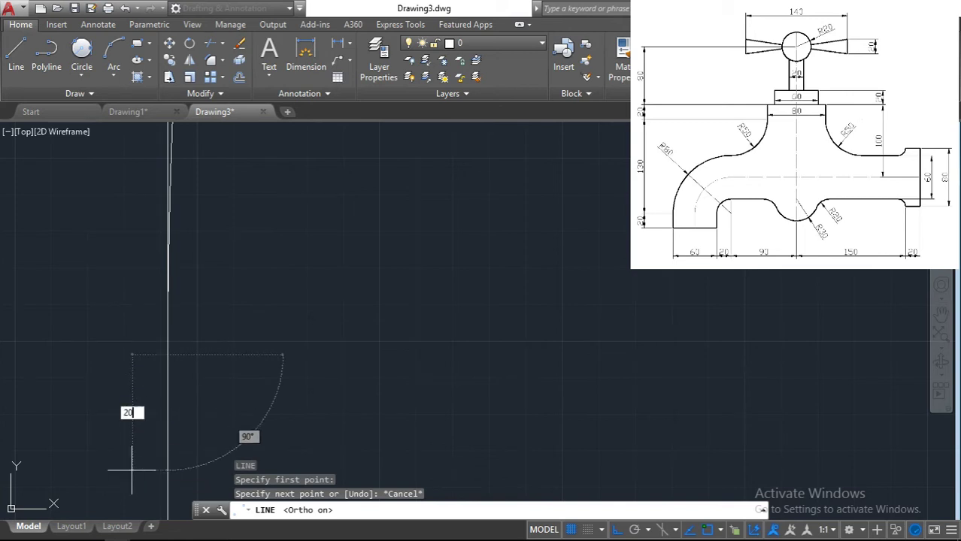
pyautogui.write('20')
pyautogui.press('Return')
# Continue the line 60 to the right and 40 up to form the spout's outlet and inner edge
pyautogui.moveTo(292, 369); pyautogui.dragTo(161, 220, button='middle')
pyautogui.write('60')
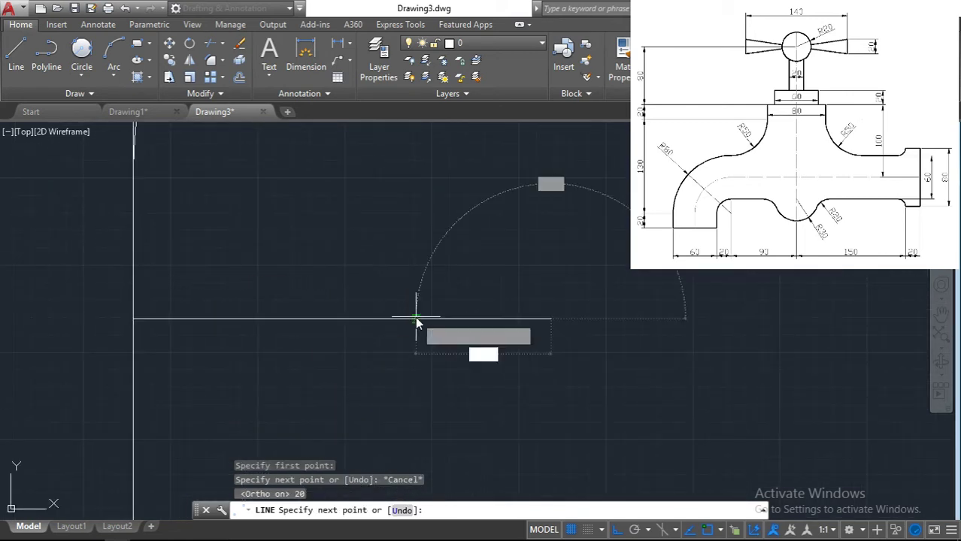
pyautogui.press('Return')
pyautogui.write('40')
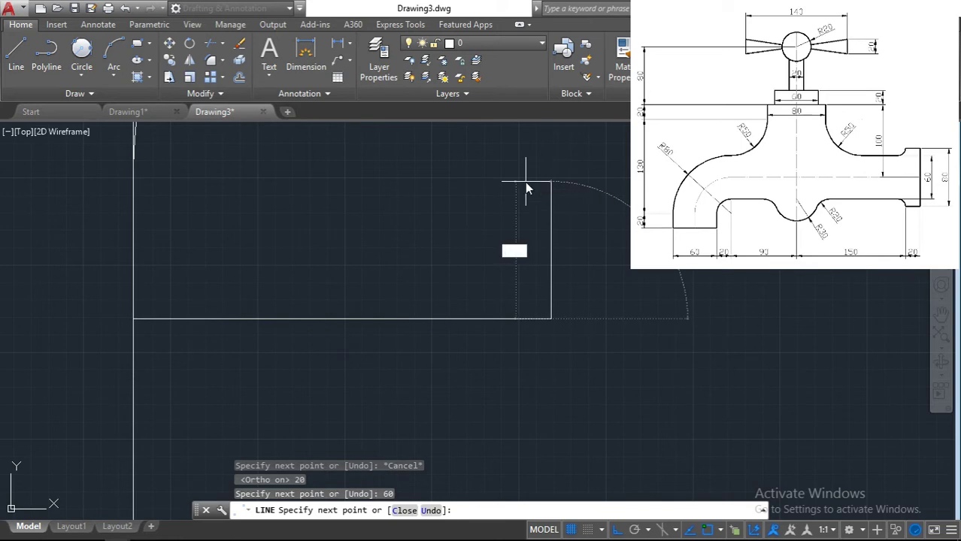
pyautogui.press('Return')
pyautogui.moveTo(526, 180); pyautogui.dragTo(199, 339, button='middle')
pyautogui.scroll(-2, 282, 199)
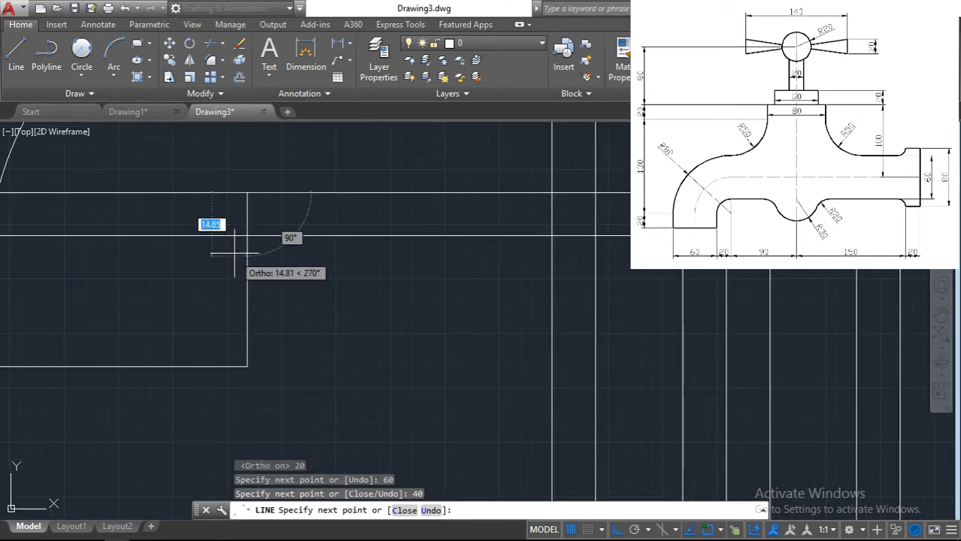
pyautogui.press('Escape')
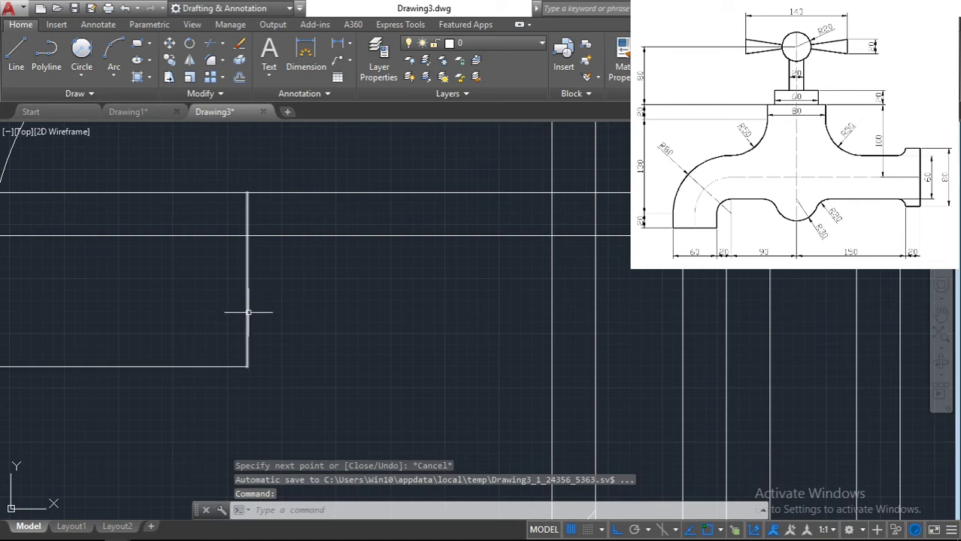
# Draw a circle of radius 20 tangent to the spout's inner edge and the lower pipe wall
pyautogui.click(86, 54)
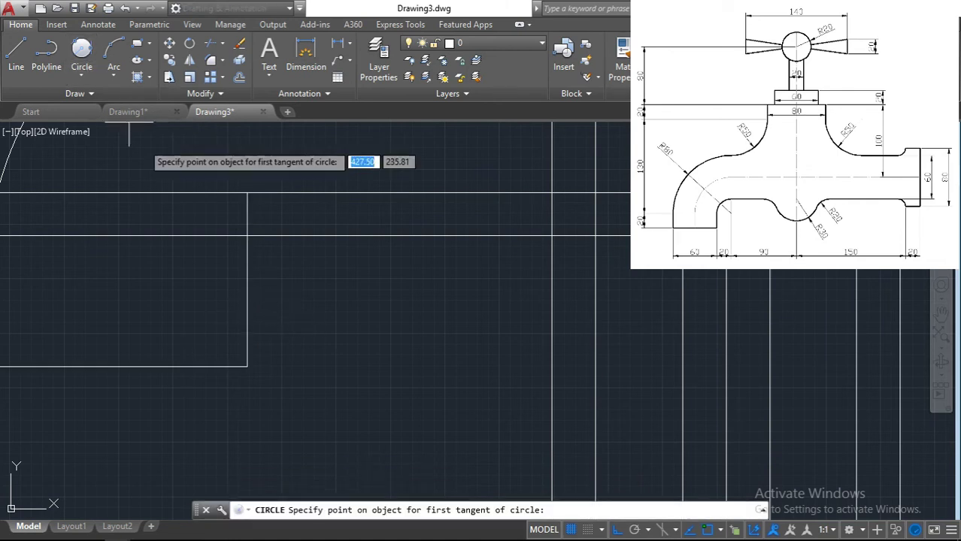
pyautogui.click(239, 275)
pyautogui.click(316, 196)
pyautogui.write('2')
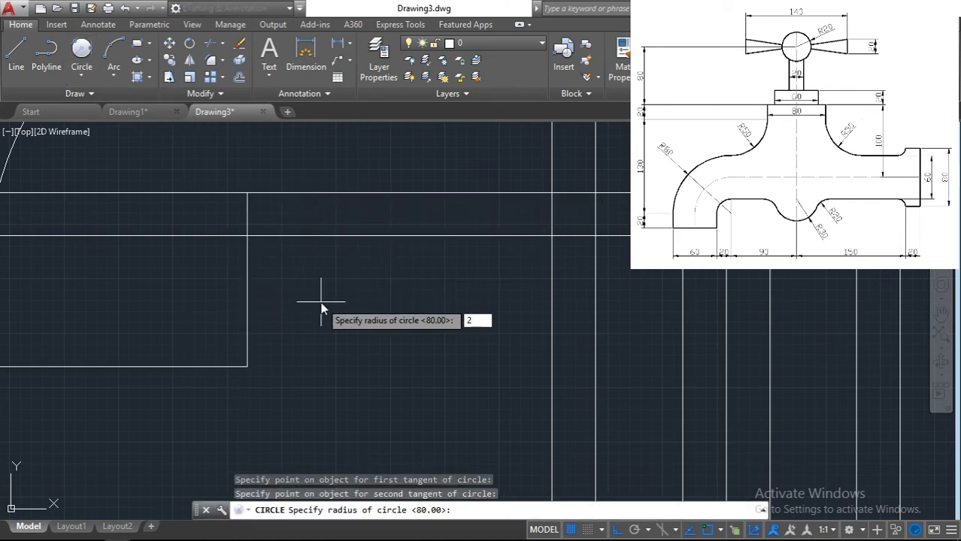
pyautogui.write('0')
pyautogui.press('Return')
pyautogui.scroll(-3, 488, 403)
pyautogui.scroll(2, 346, 334)
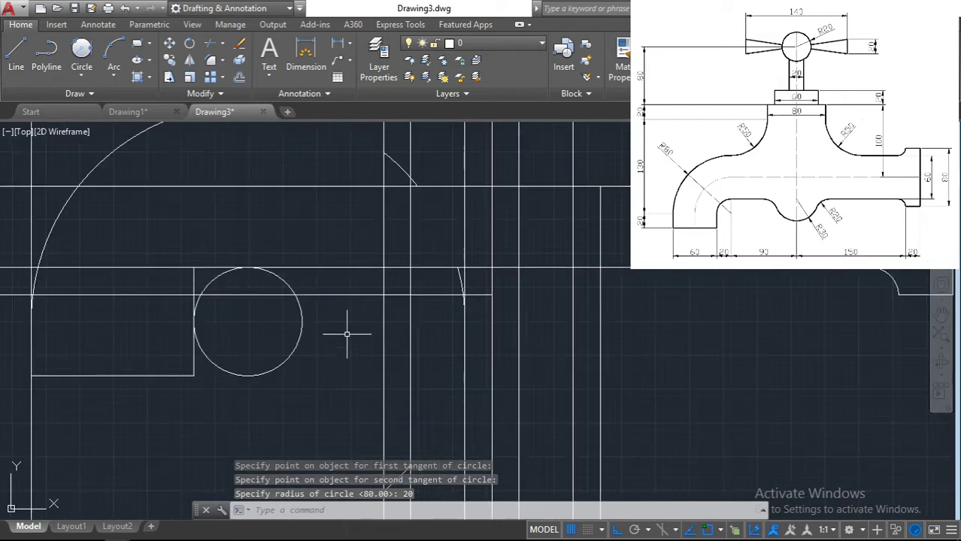
# Trim the radius 20 circle to the arc joining the spout's inner edge and the lower pipe wall
pyautogui.scroll(-2, 345, 333)
pyautogui.write('tr')
pyautogui.press('Return')
pyautogui.press('Return')
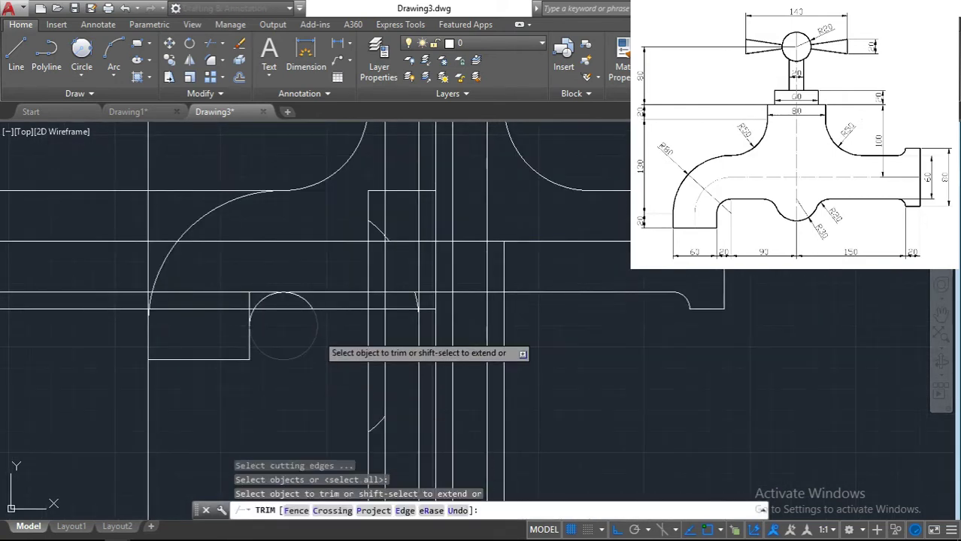
pyautogui.click(310, 304)
pyautogui.click(249, 343)
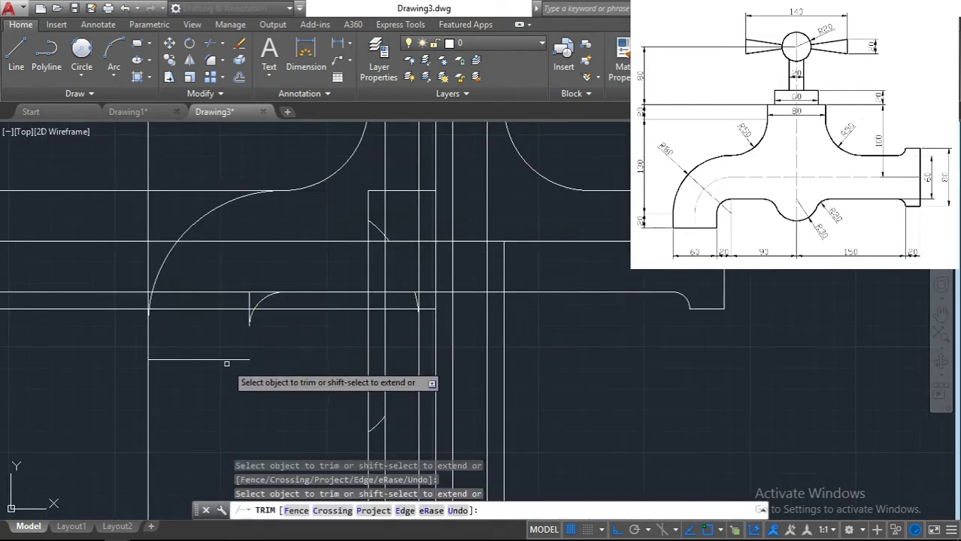
# Trim the surplus spout and lower wall line parts at the inner bend, the extra horizontal line below the pipe, and the leftover arc piece
pyautogui.scroll(2, 281, 331)
pyautogui.click(203, 293)
pyautogui.click(194, 267)
pyautogui.click(361, 292)
pyautogui.click(412, 293)
pyautogui.click(446, 291)
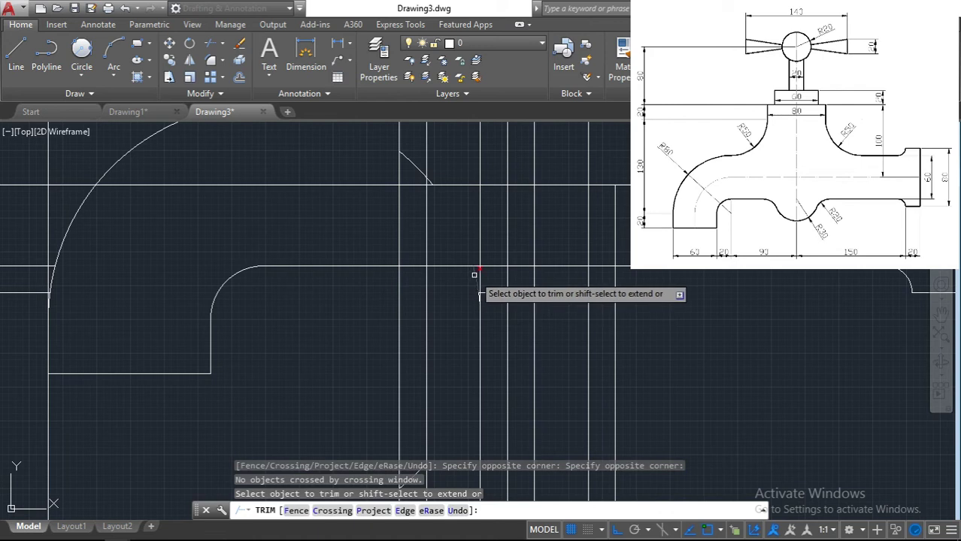
pyautogui.click(475, 274)
pyautogui.scroll(-3, 279, 186)
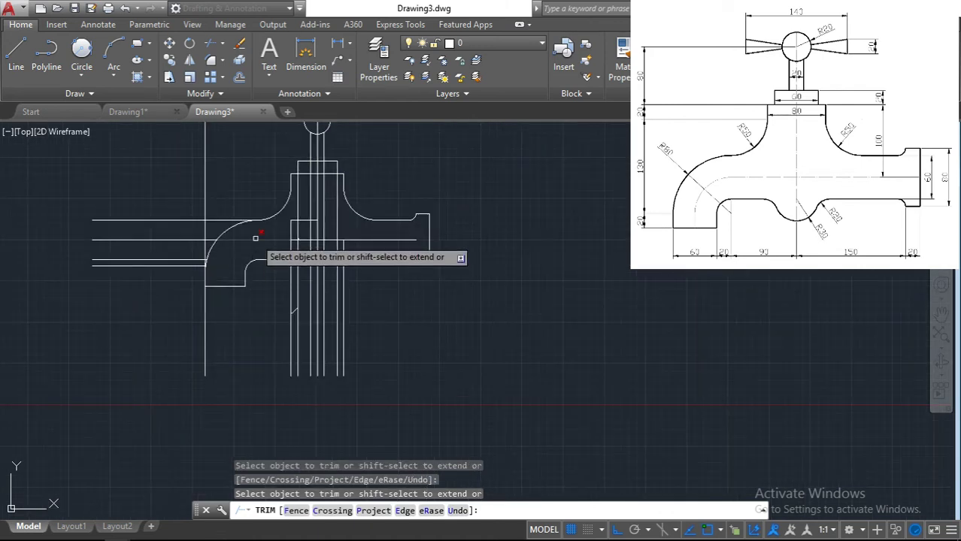
# Draw a circle of radius 30 centred where the faucet's vertical centre line crosses the lower pipe wall
pyautogui.scroll(2, 289, 290)
pyautogui.scroll(-2, 193, 393)
pyautogui.scroll(3, 321, 286)
pyautogui.moveTo(321, 286)
pyautogui.mouseDown(button='middle')
pyautogui.moveTo(443, 251)
pyautogui.moveTo(360, 424)
pyautogui.moveTo(420, 251)
pyautogui.mouseUp(button='middle')
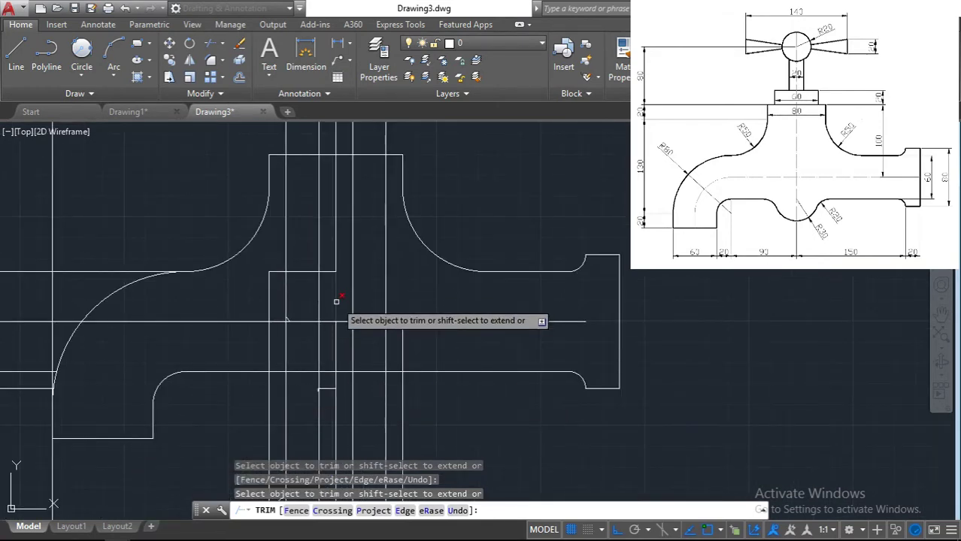
pyautogui.write('c')
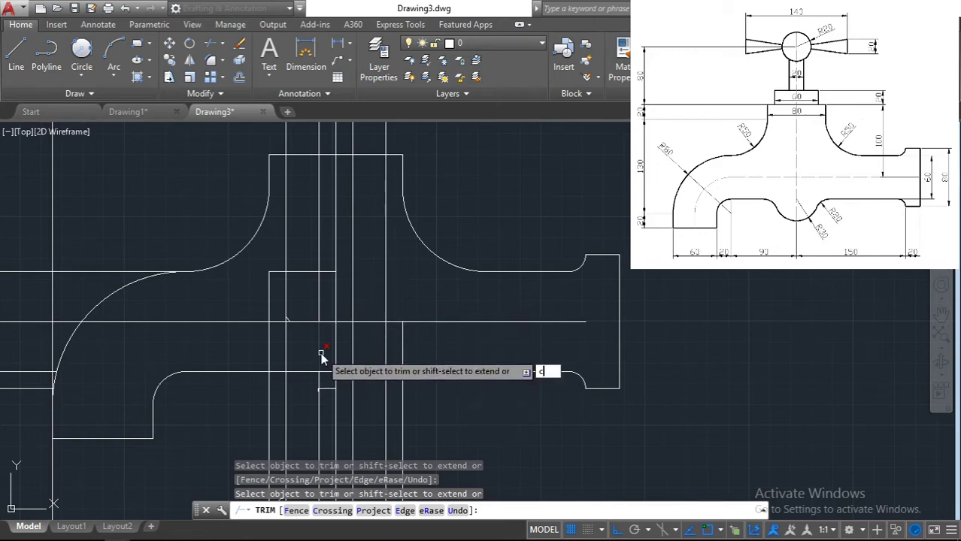
pyautogui.press('Escape')
pyautogui.write('c')
pyautogui.press('Return')
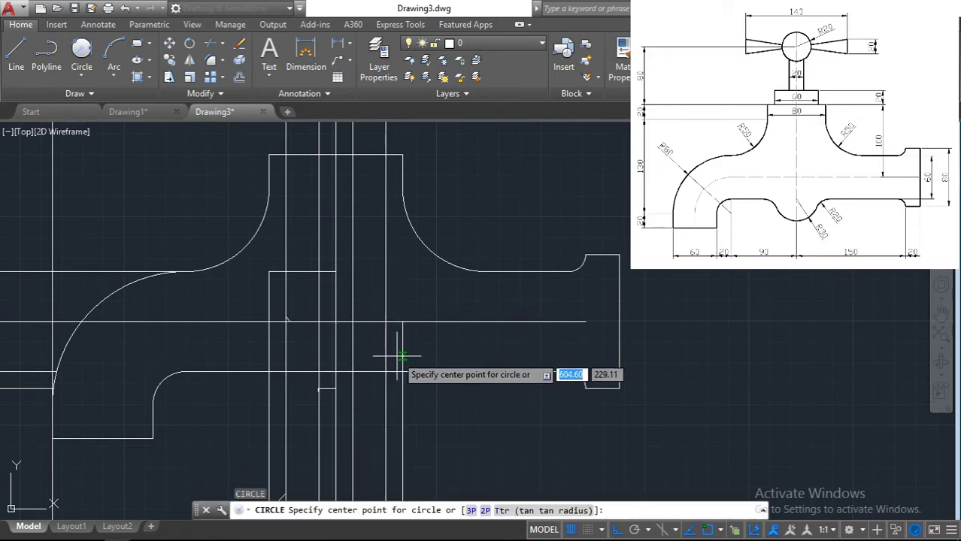
pyautogui.click(336, 372)
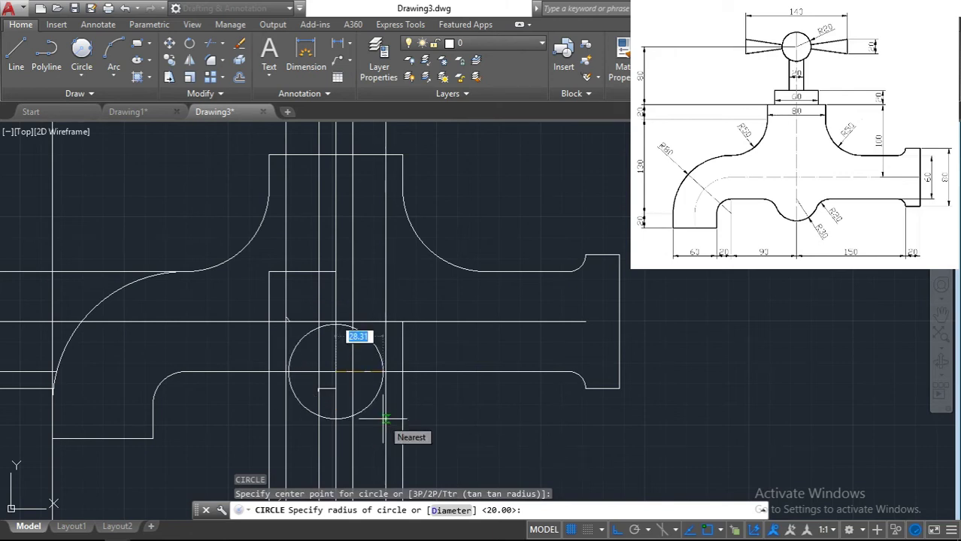
pyautogui.write('30')
pyautogui.press('Return')
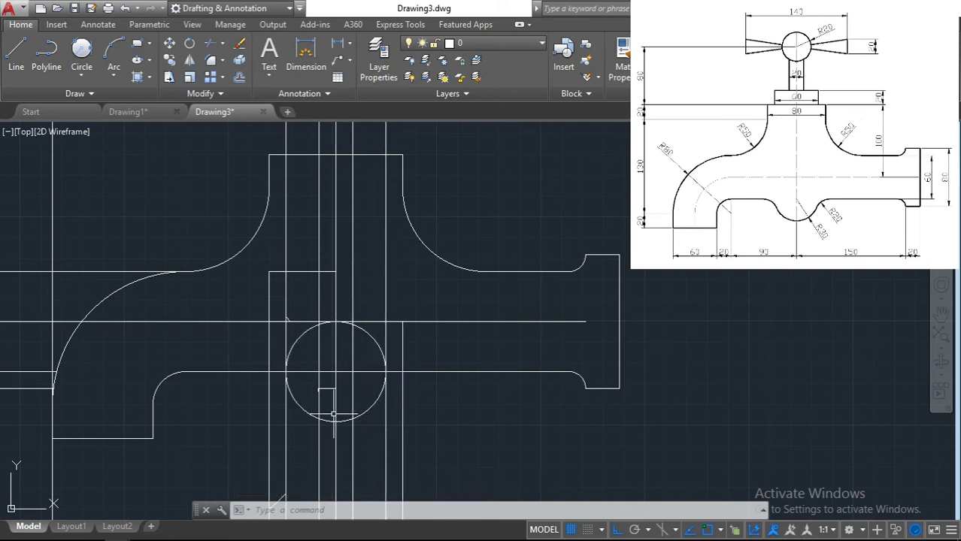
# Draw a circle of radius 20 tangent to the radius 30 circle's right side and the lower pipe wall
pyautogui.scroll(2, 384, 393)
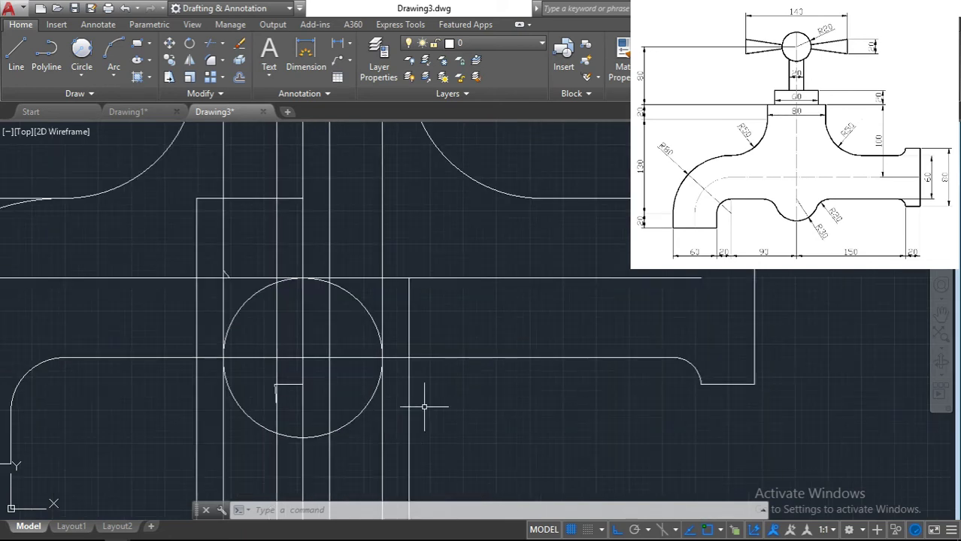
pyautogui.click(82, 59)
pyautogui.click(378, 385)
pyautogui.click(399, 360)
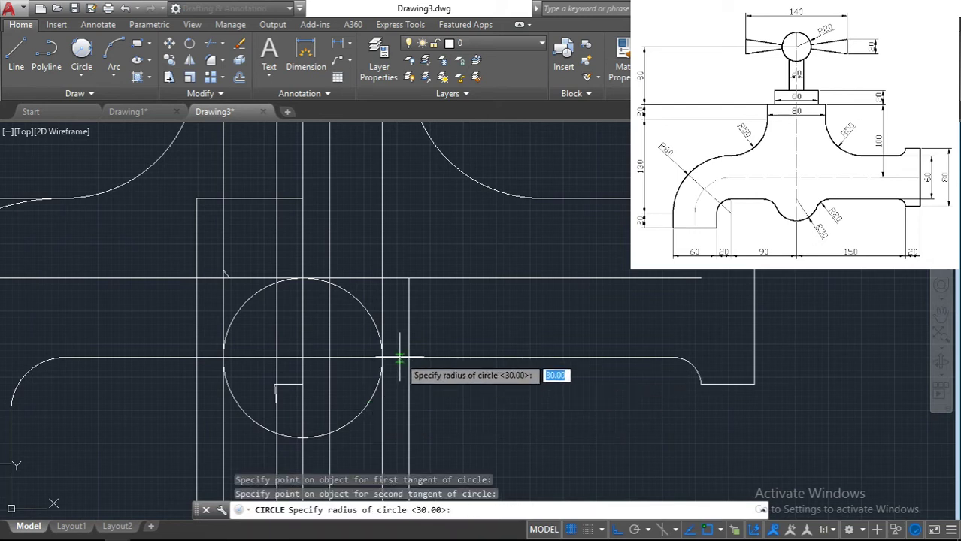
pyautogui.write('20')
pyautogui.press('Return')
# Draw a matching circle of radius 20 tangent to the lower pipe wall and the radius 30 circle's left side
pyautogui.press('Return')
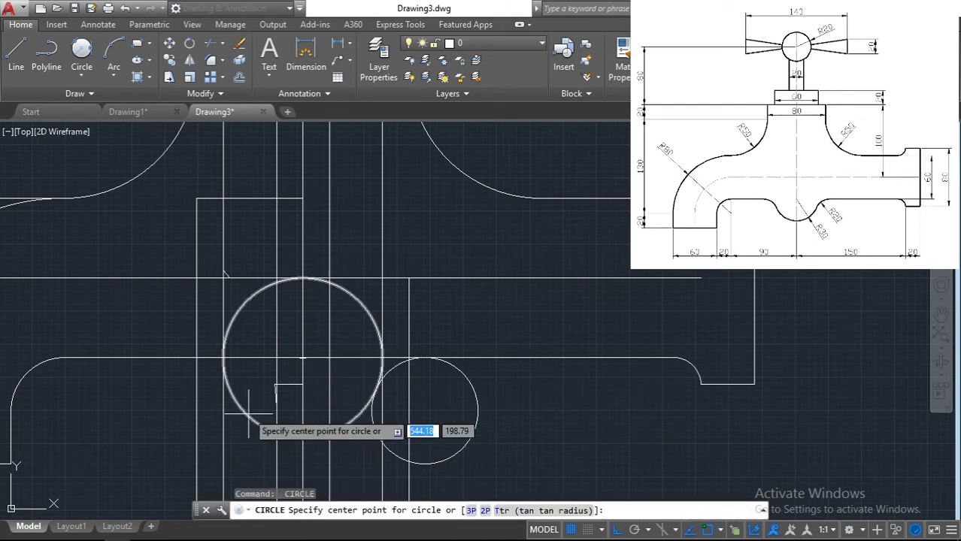
pyautogui.click(227, 391)
pyautogui.press('Escape')
pyautogui.click(82, 58)
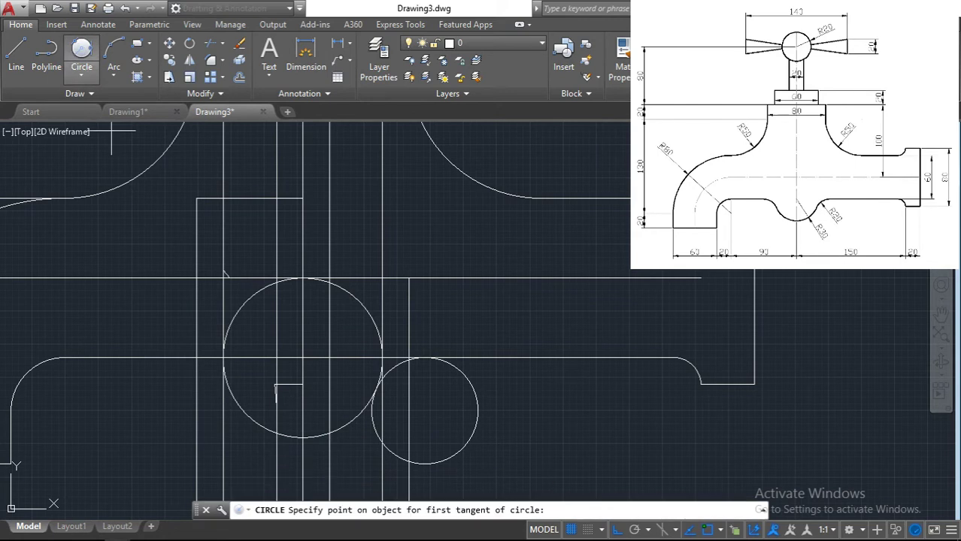
pyautogui.click(179, 359)
pyautogui.click(241, 408)
pyautogui.write('20')
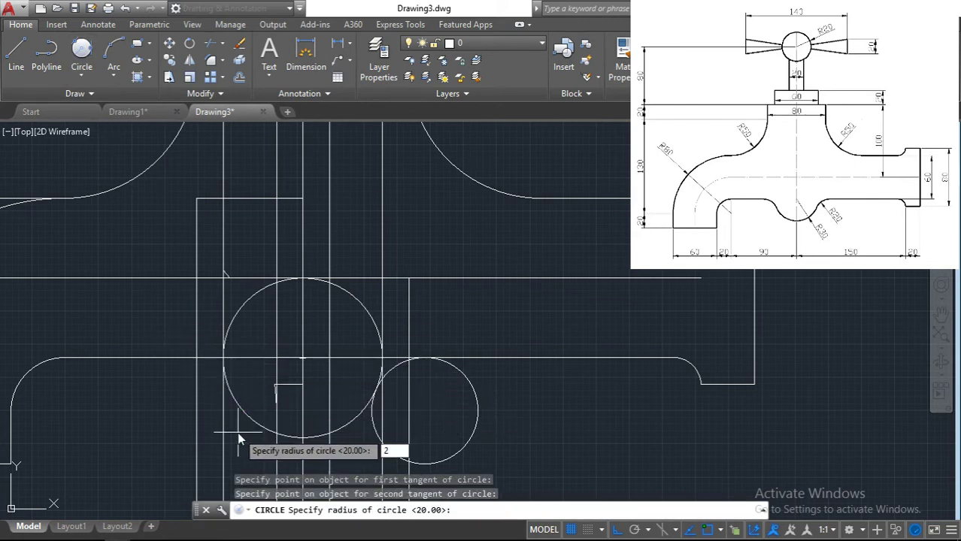
pyautogui.press('Return')
pyautogui.press('Escape')
# Offset the horizontal centre line through the handle's circle by 10 both above and below
pyautogui.scroll(-3, 508, 279)
pyautogui.moveTo(508, 279)
pyautogui.mouseDown(button='middle')
pyautogui.moveTo(453, 369)
pyautogui.moveTo(392, 347)
pyautogui.moveTo(404, 336)
pyautogui.mouseUp(button='middle')
pyautogui.scroll(6, 404, 336)
pyautogui.moveTo(337, 332); pyautogui.dragTo(342, 408, button='middle')
pyautogui.click(239, 78)
pyautogui.click(278, 313)
pyautogui.click(371, 315)
pyautogui.click(301, 313)
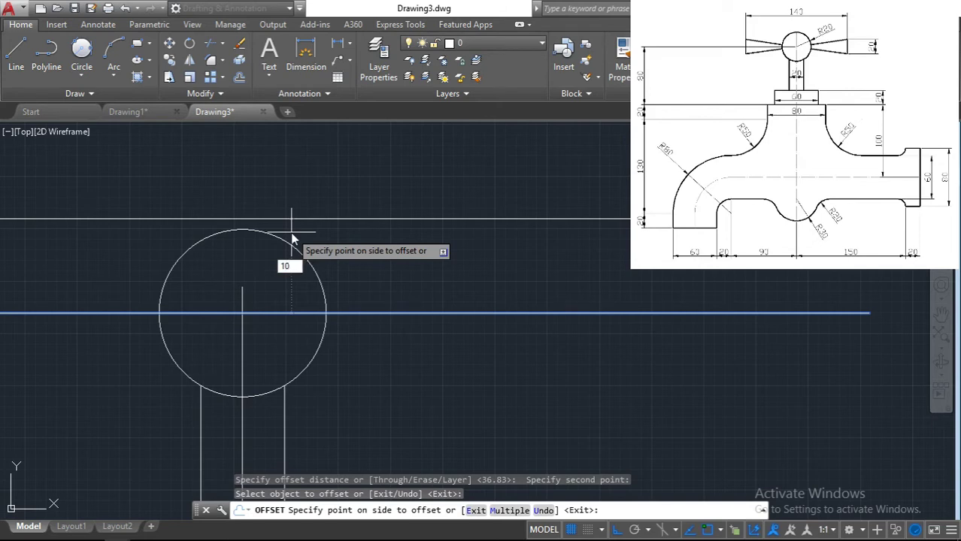
pyautogui.press('Return')
pyautogui.click(260, 313)
pyautogui.write('10')
pyautogui.press('Return')
# Offset the vertical centre line by 70 to both sides to mark the ends of the handle
pyautogui.scroll(-2, 252, 320)
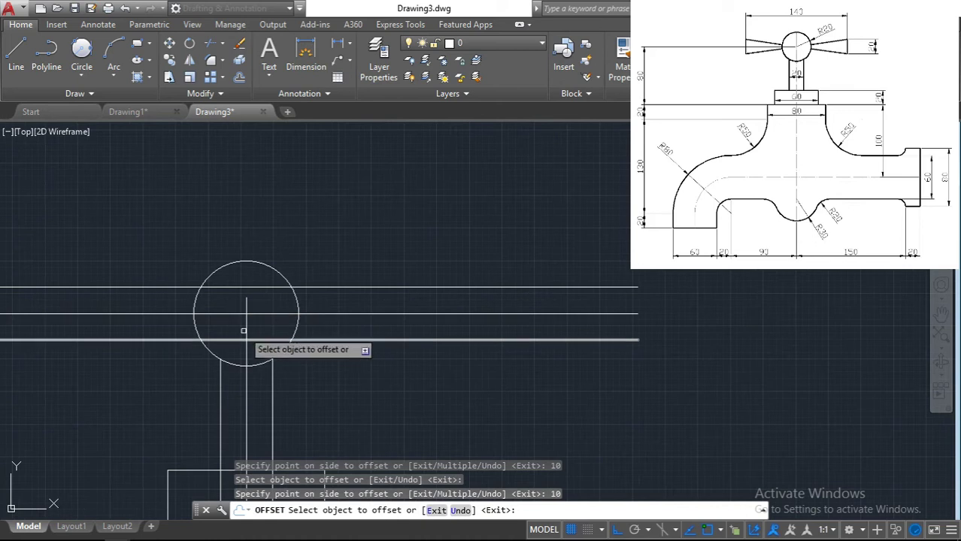
pyautogui.click(245, 320)
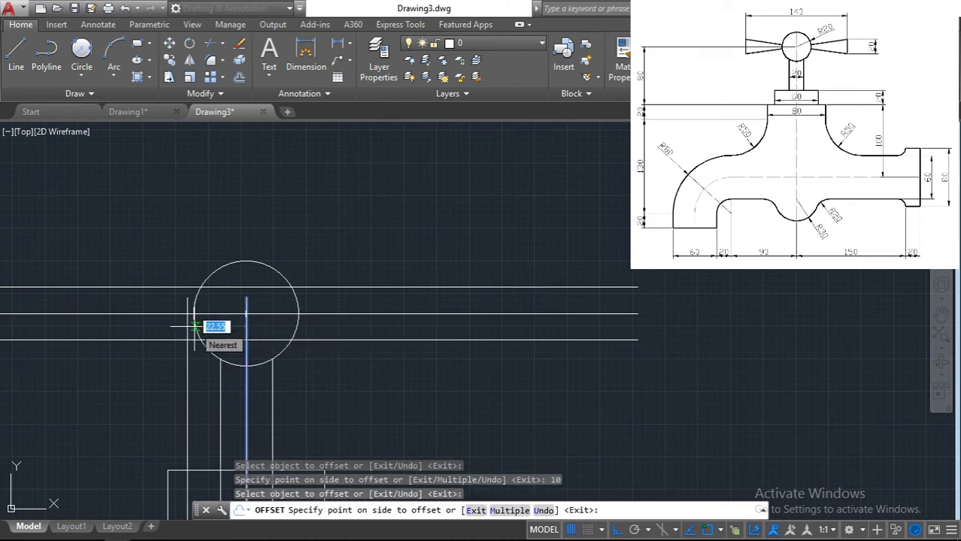
pyautogui.write('70')
pyautogui.press('Return')
pyautogui.click(245, 326)
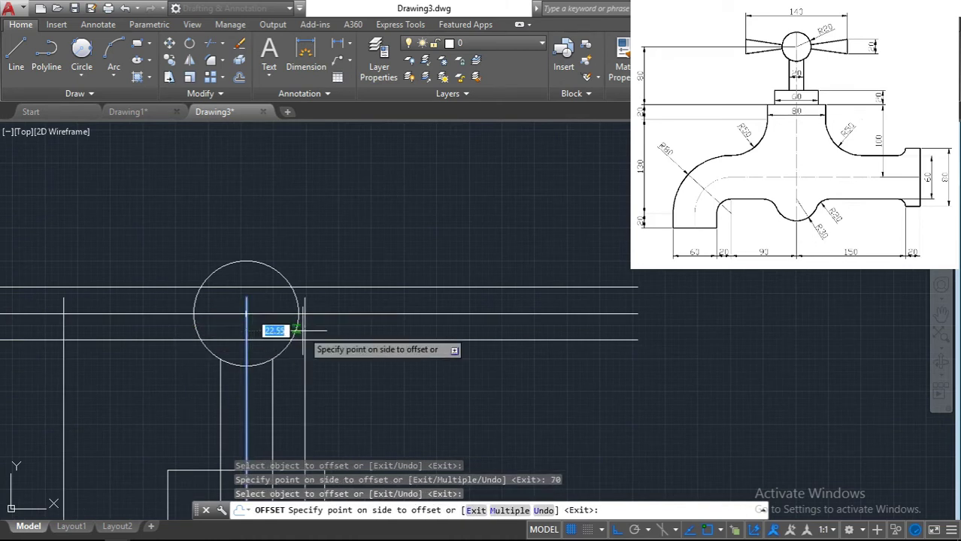
pyautogui.click(303, 337)
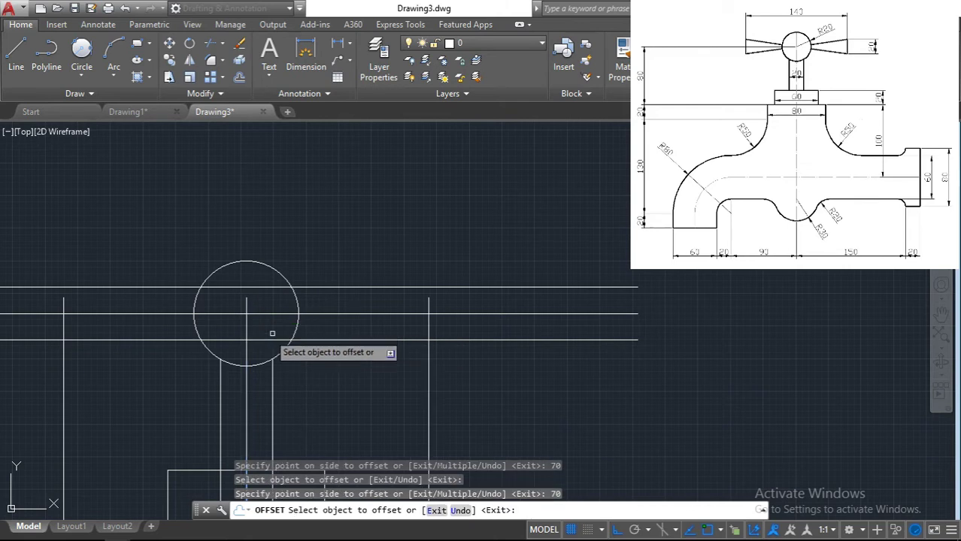
pyautogui.press('Escape')
# Stretch the upper ends of both vertical handle end lines above the upper offset line
pyautogui.click(63, 298)
pyautogui.click(63, 275)
pyautogui.press('Escape')
pyautogui.click(428, 303)
pyautogui.click(428, 278)
pyautogui.click(428, 262)
pyautogui.press('Escape')
# With Ortho off, draw the left handle arm's two slanted edges from the end line's offset intersections to the circle
pyautogui.scroll(2, 131, 295)
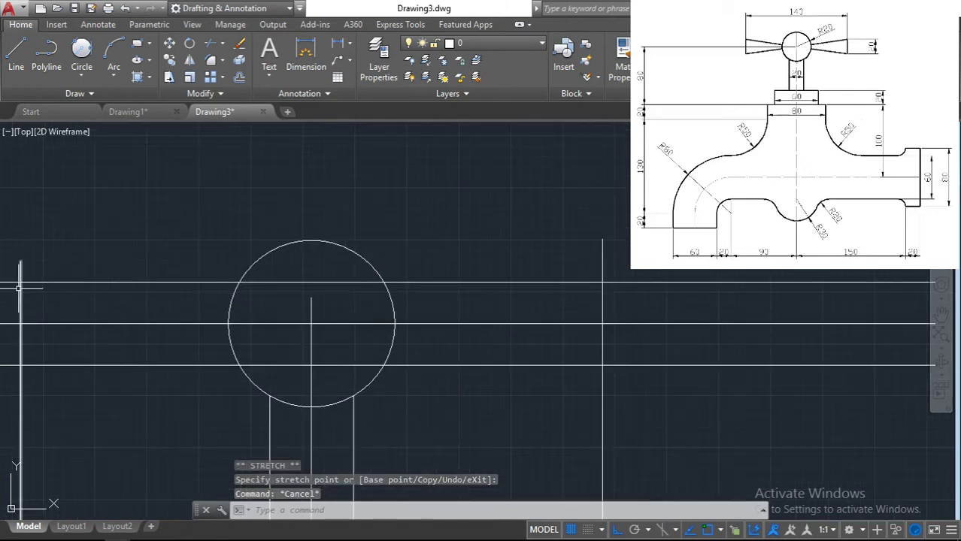
pyautogui.write('l')
pyautogui.press('Return')
pyautogui.click(20, 263)
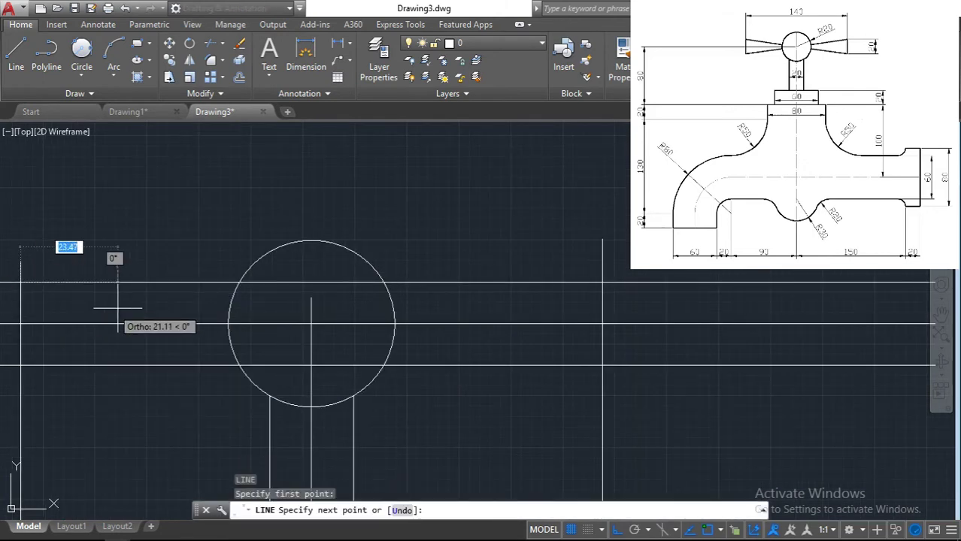
pyautogui.click(630, 531)
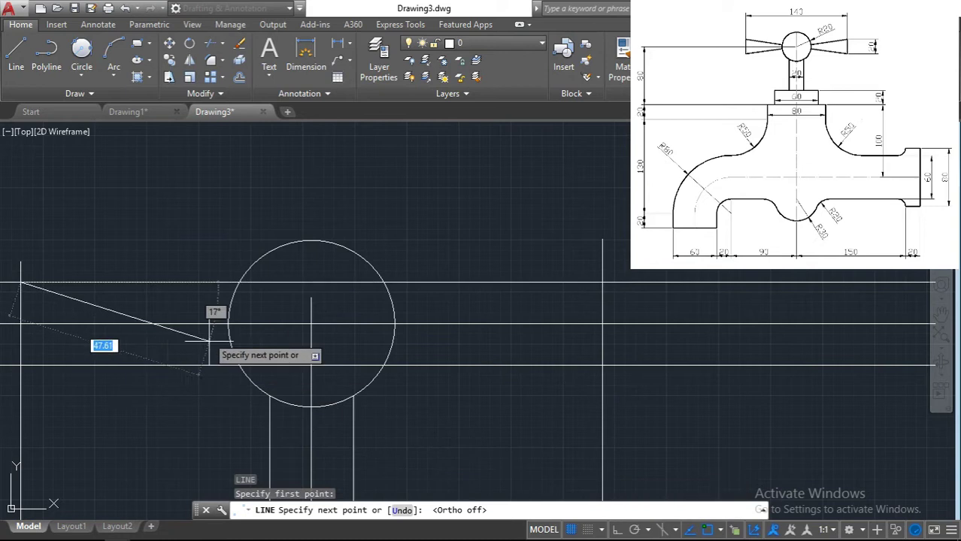
pyautogui.click(228, 311)
pyautogui.press('Escape')
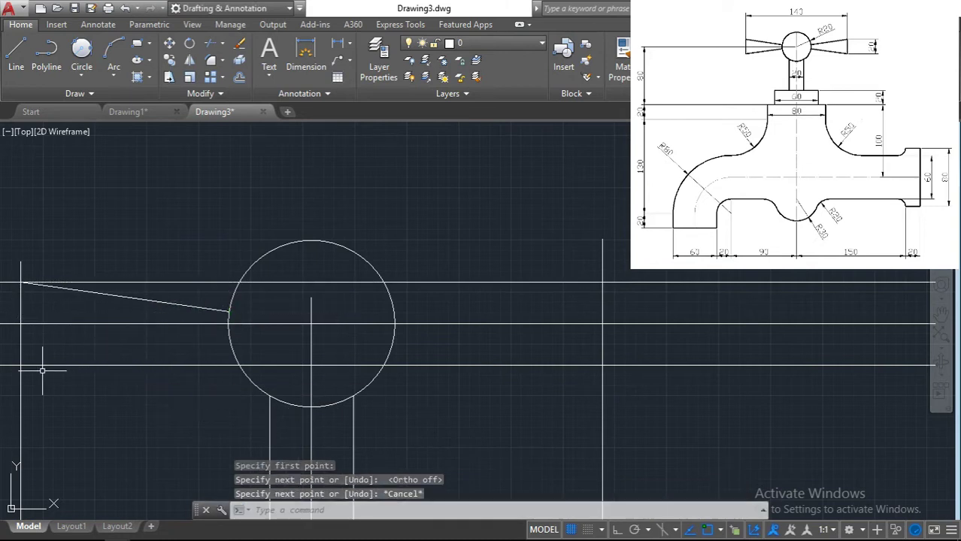
pyautogui.press('Return')
pyautogui.click(22, 364)
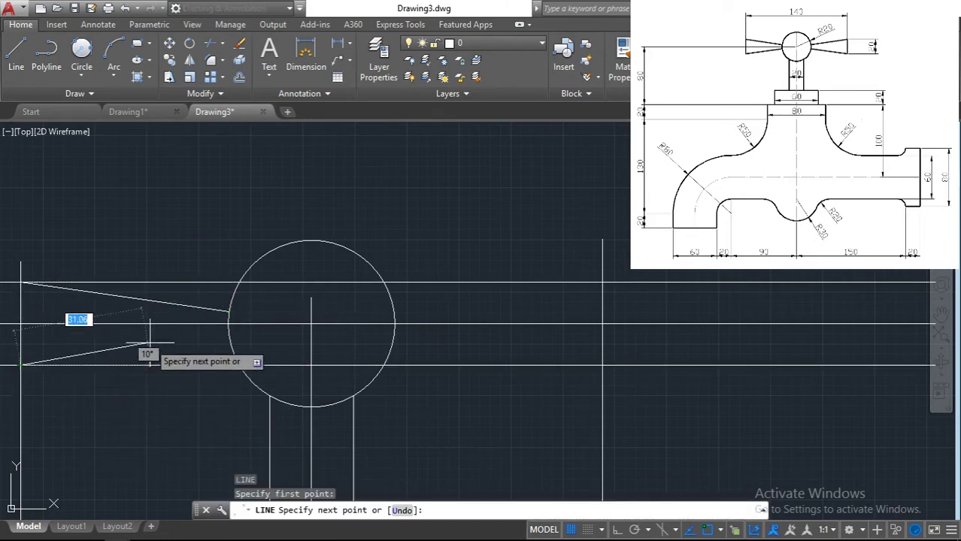
pyautogui.click(230, 336)
pyautogui.press('Escape')
# Draw the right handle arm's two slanted edges from the end line's offset intersections to the circle
pyautogui.press('Return')
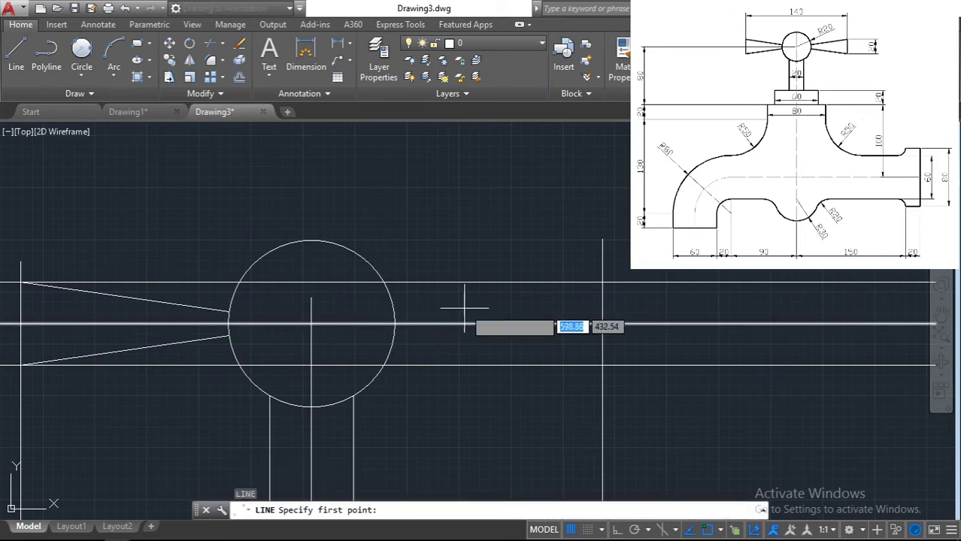
pyautogui.click(602, 283)
pyautogui.click(393, 310)
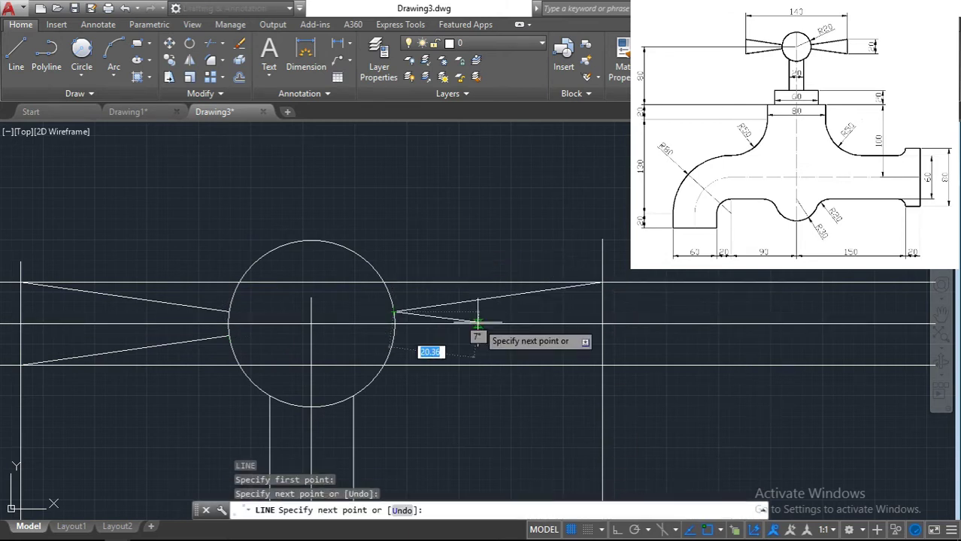
pyautogui.press('Escape')
pyautogui.write('L')
pyautogui.press('Return')
pyautogui.click(601, 365)
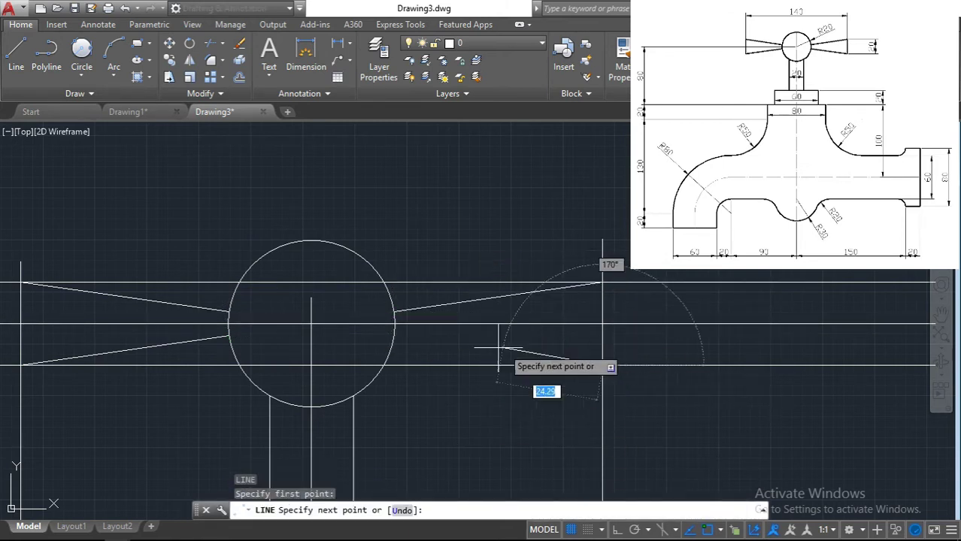
pyautogui.click(393, 334)
pyautogui.press('Escape')
# Trim the offset lines between the handle's end lines and the horizontal centre line beyond the right end
pyautogui.scroll(-2, 319, 331)
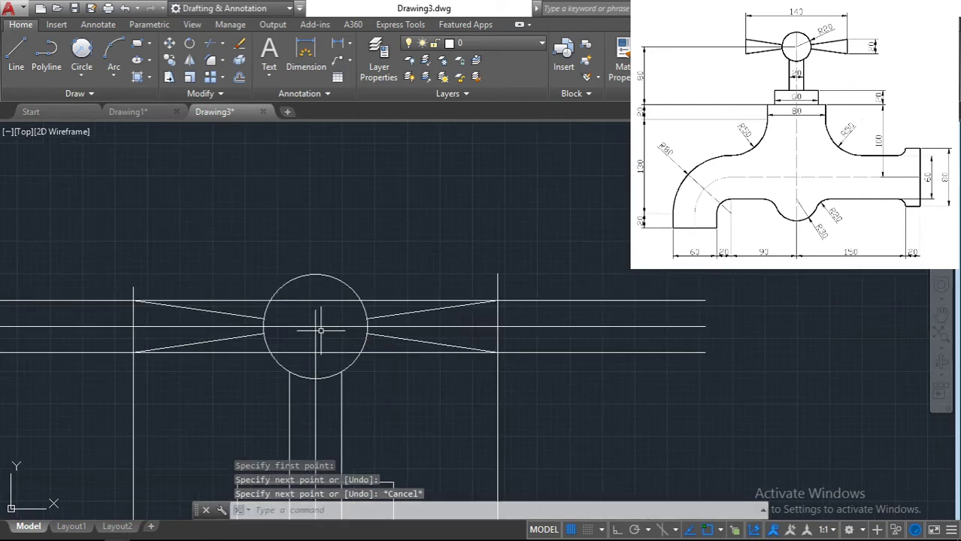
pyautogui.press('Return')
pyautogui.press('Return')
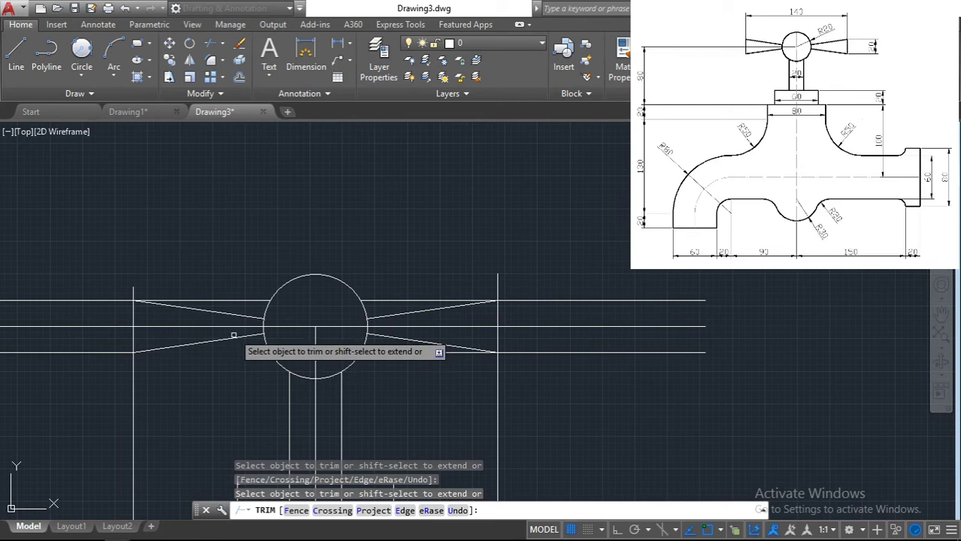
pyautogui.click(540, 300)
pyautogui.click(552, 352)
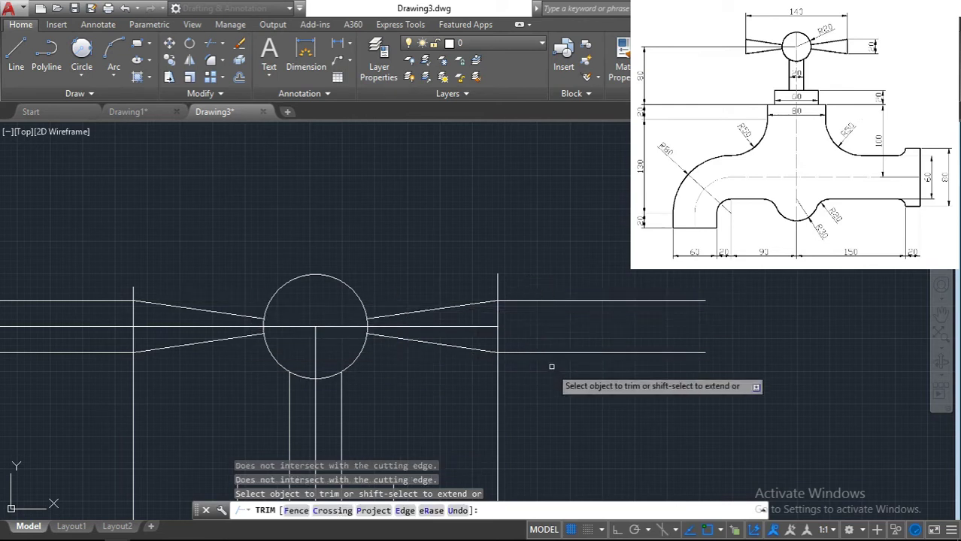
pyautogui.click(558, 342)
pyautogui.click(544, 298)
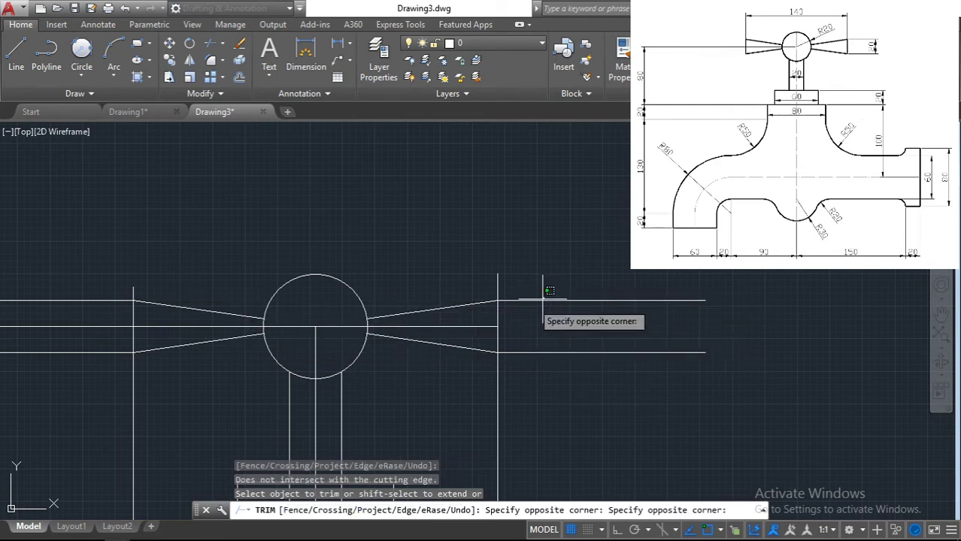
pyautogui.press('Escape')
# Erase the two leftover offset line pieces beyond the handle's left end
pyautogui.click(79, 391)
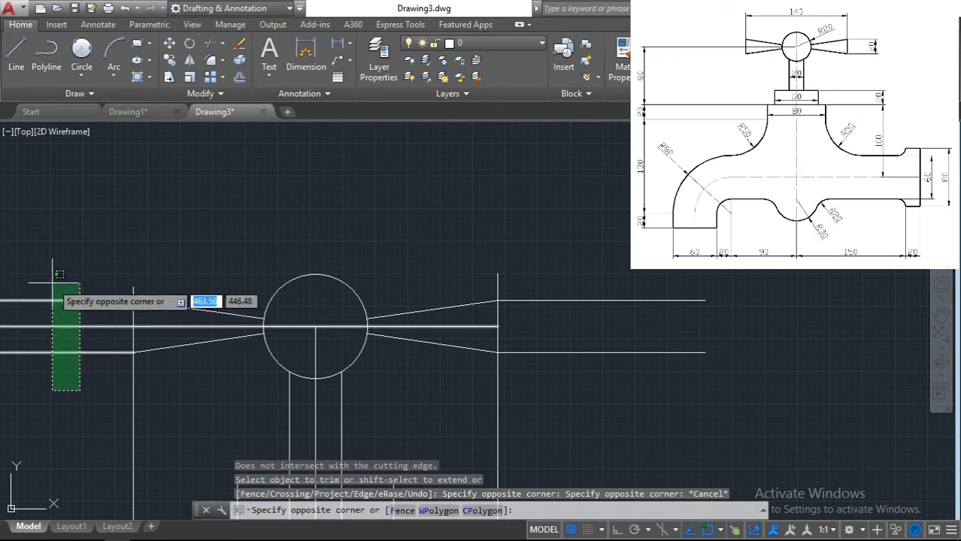
pyautogui.click(54, 279)
pyautogui.press('Escape')
pyautogui.click(84, 351)
pyautogui.press('Delete')
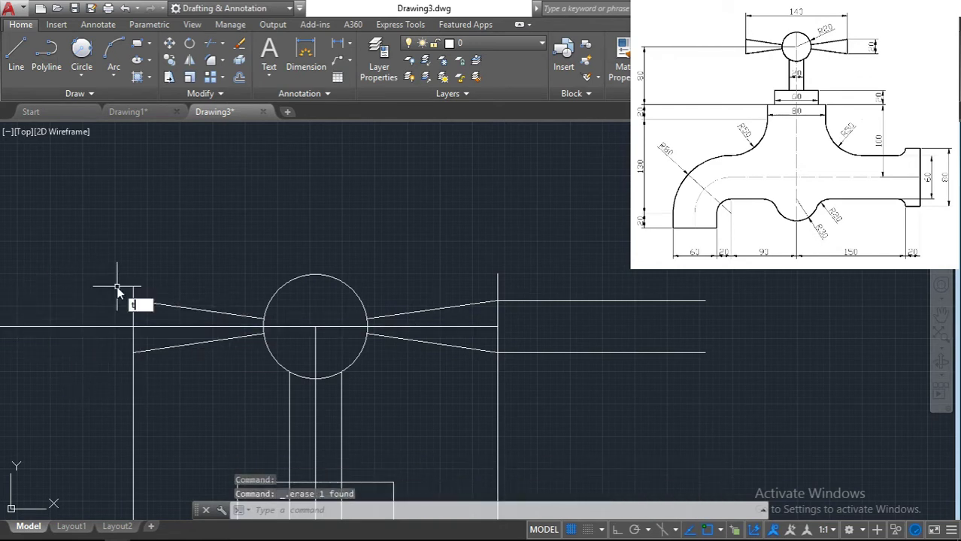
# Trim the centre line beyond the handle's left end and both end lines where they extend past the slanted edges
pyautogui.write('r')
pyautogui.press('Return')
pyautogui.press('Return')
pyautogui.click(112, 327)
pyautogui.click(139, 363)
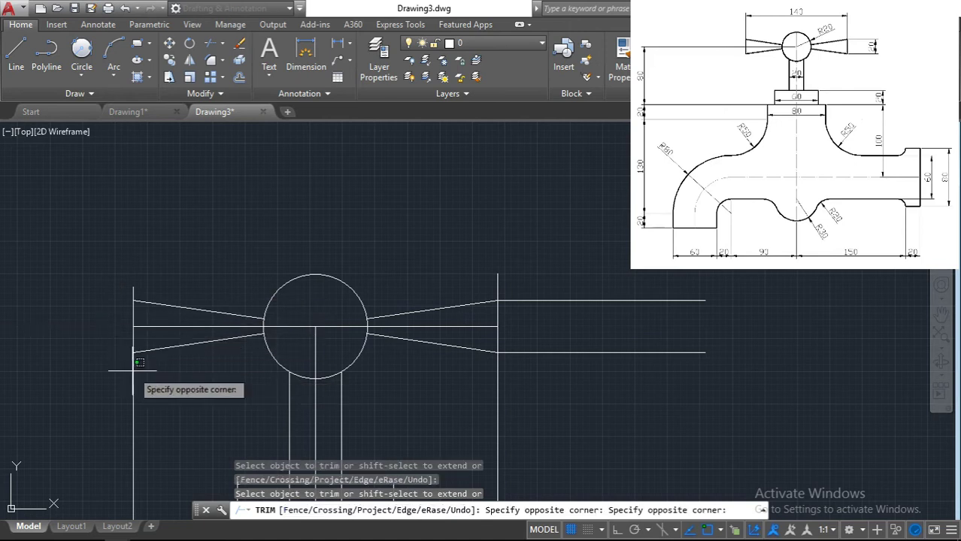
pyautogui.click(129, 376)
pyautogui.click(133, 293)
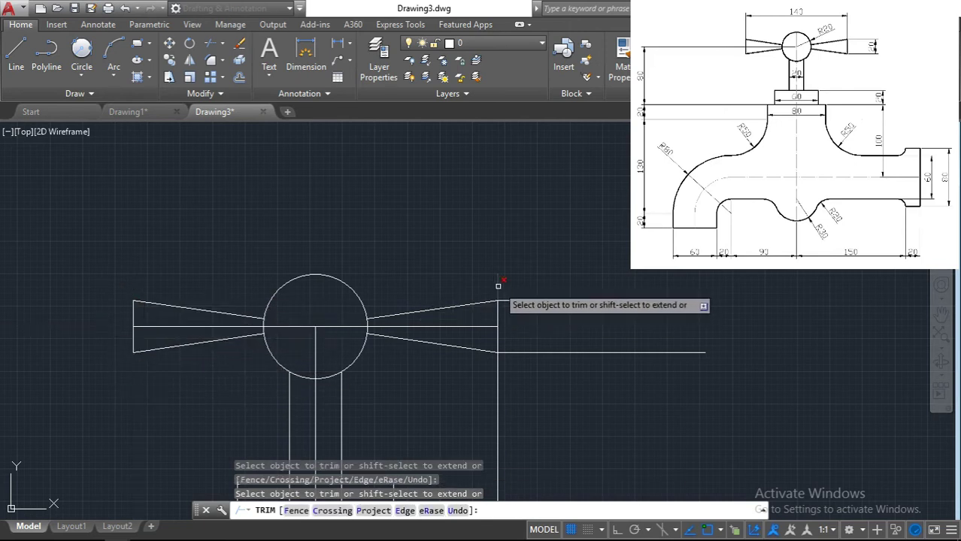
pyautogui.click(497, 380)
# Erase the leftover line pieces beyond the handle's right end
pyautogui.press('Escape')
pyautogui.click(532, 362)
pyautogui.press('Delete')
pyautogui.click(530, 348)
pyautogui.click(532, 335)
# Stretch the vertical centre line's upper end to a point above the handle's circle
pyautogui.scroll(5, 527, 354)
pyautogui.scroll(-2, 406, 284)
pyautogui.scroll(1, 465, 289)
pyautogui.scroll(-1, 468, 293)
pyautogui.scroll(1, 327, 346)
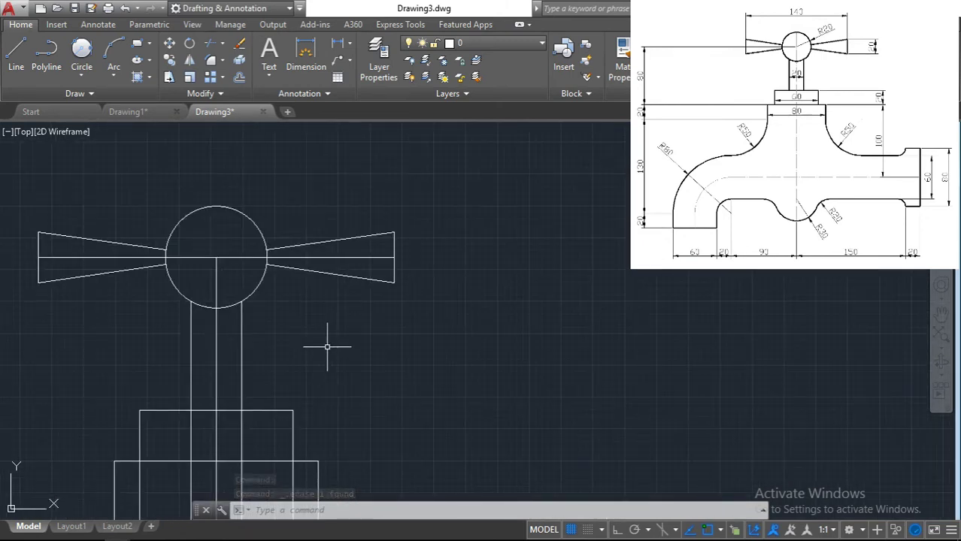
pyautogui.click(216, 257)
pyautogui.press('Escape')
pyautogui.press('Escape')
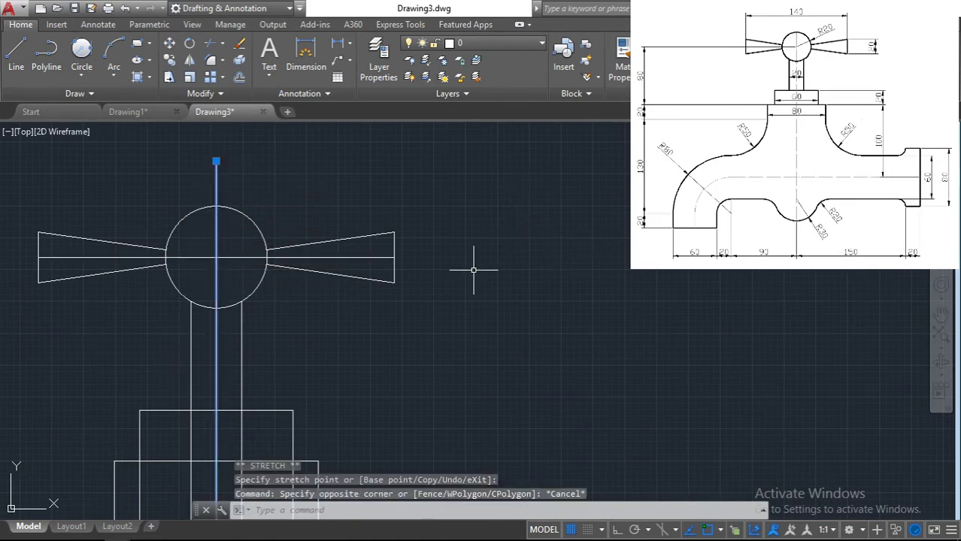
# Trim the vertical construction lines hanging below the faucet body
pyautogui.scroll(-3, 414, 188)
pyautogui.scroll(2, 421, 406)
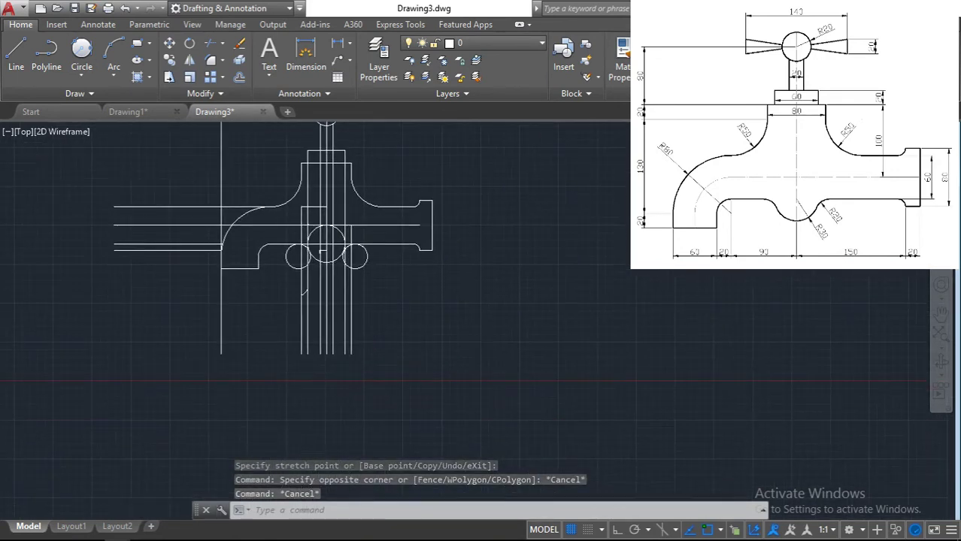
pyautogui.write('tr')
pyautogui.press('Return')
pyautogui.click(251, 337)
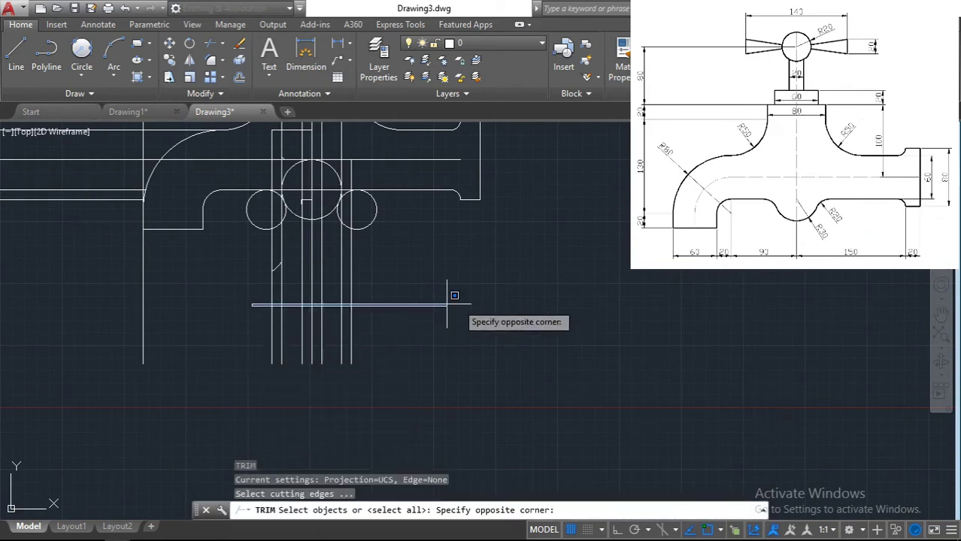
pyautogui.click(358, 296)
pyautogui.press('Return')
pyautogui.click(357, 293)
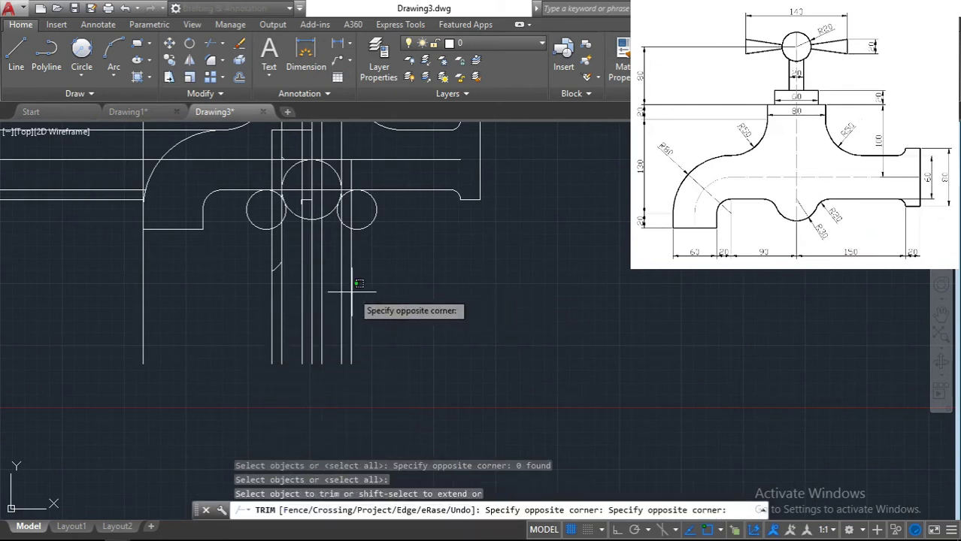
pyautogui.click(259, 293)
pyautogui.click(376, 293)
pyautogui.click(325, 292)
pyautogui.click(264, 256)
pyautogui.click(293, 247)
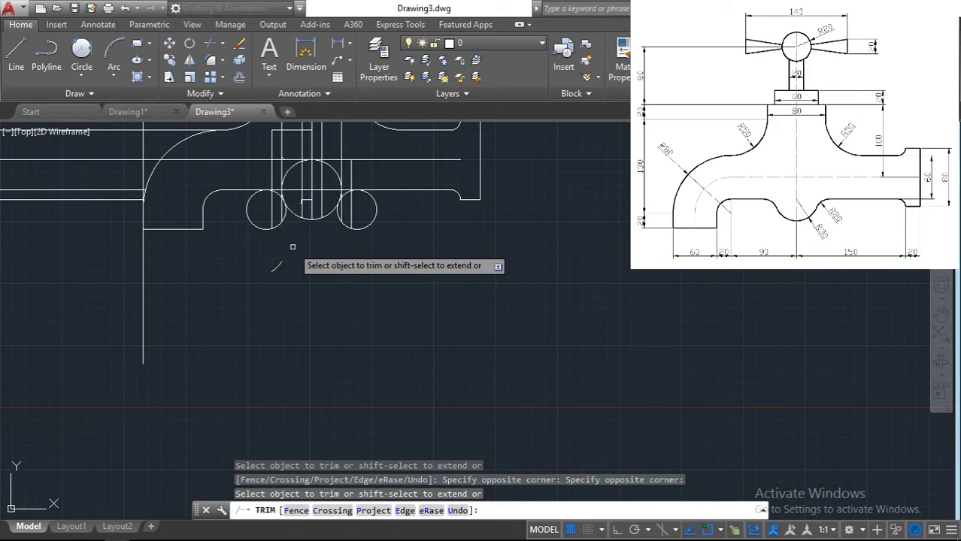
# Trim the outer arcs of the two tangent circles beside the bottom circle
pyautogui.click(273, 268)
pyautogui.click(279, 223)
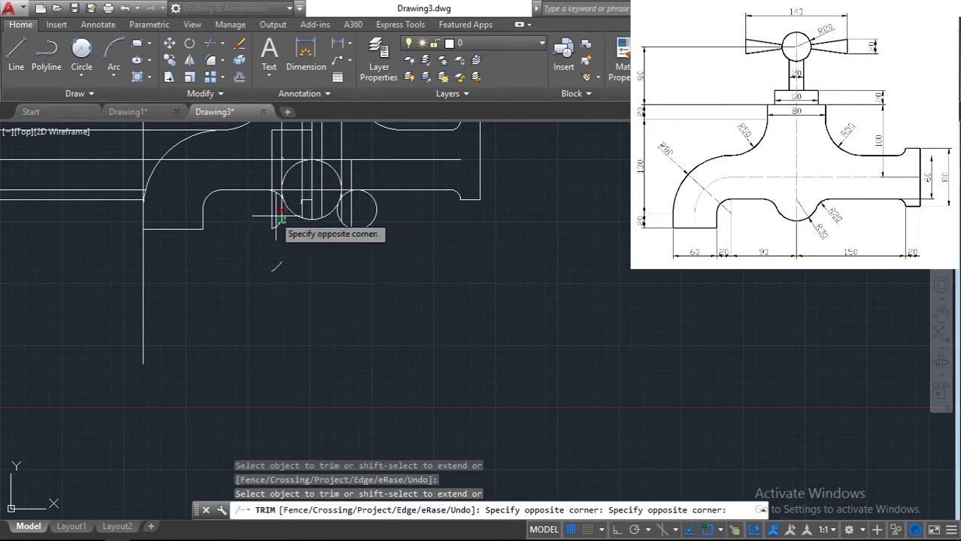
pyautogui.click(284, 272)
pyautogui.click(376, 208)
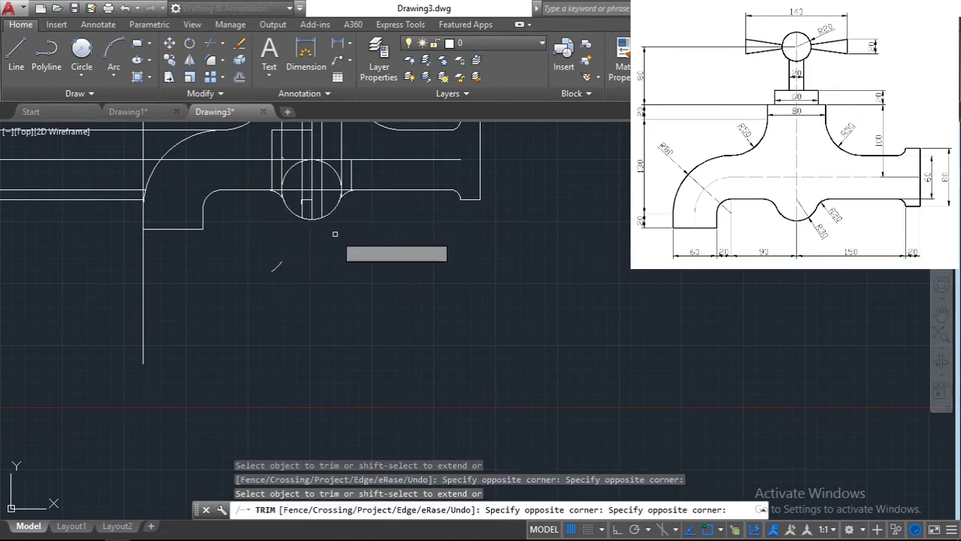
pyautogui.click(335, 234)
# Trim the stem and collar line segments that run through the valve body and the bottom circle
pyautogui.scroll(2, 337, 215)
pyautogui.click(268, 201)
pyautogui.click(327, 143)
pyautogui.click(272, 157)
pyautogui.scroll(4, 301, 157)
pyautogui.scroll(-4, 301, 157)
pyautogui.moveTo(301, 168); pyautogui.dragTo(315, 313, button='middle')
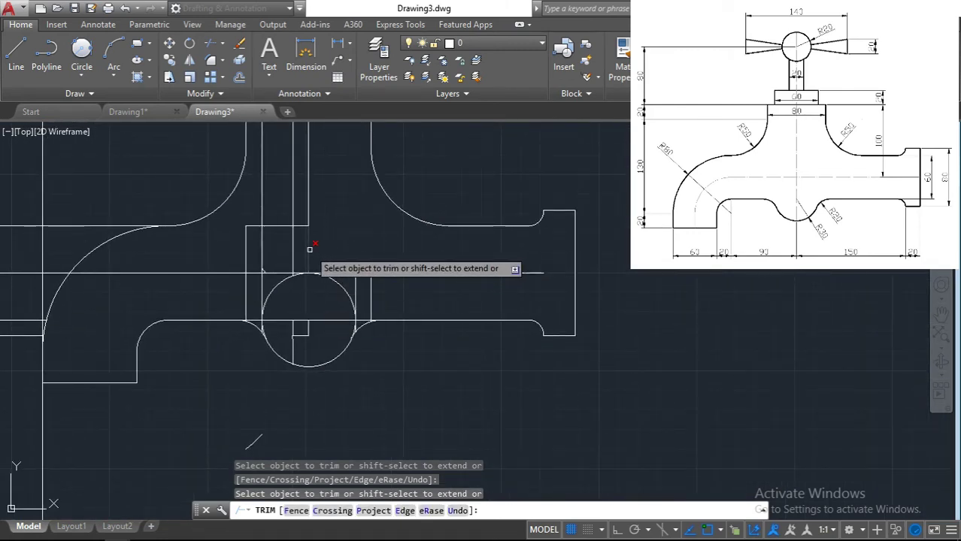
pyautogui.scroll(-5, 309, 249)
pyautogui.scroll(3, 330, 257)
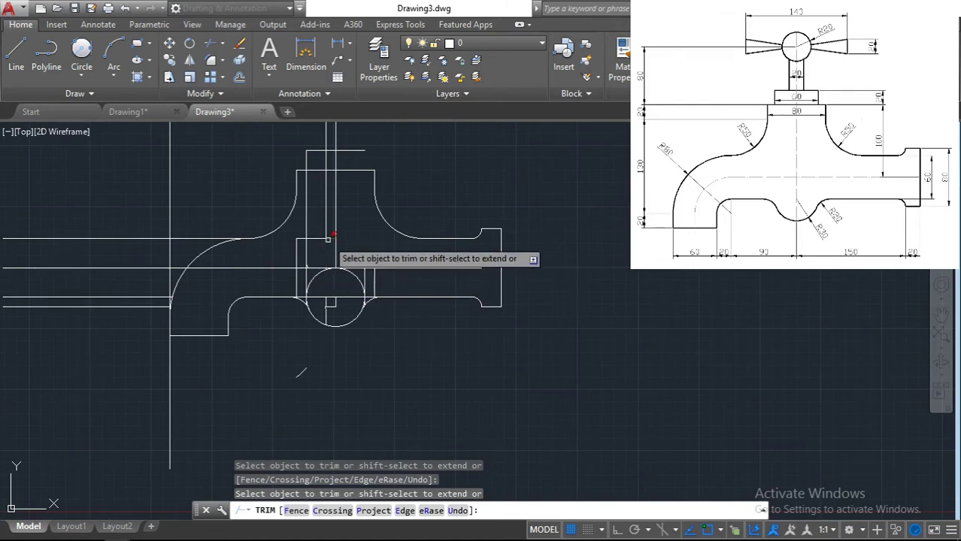
pyautogui.scroll(4, 324, 227)
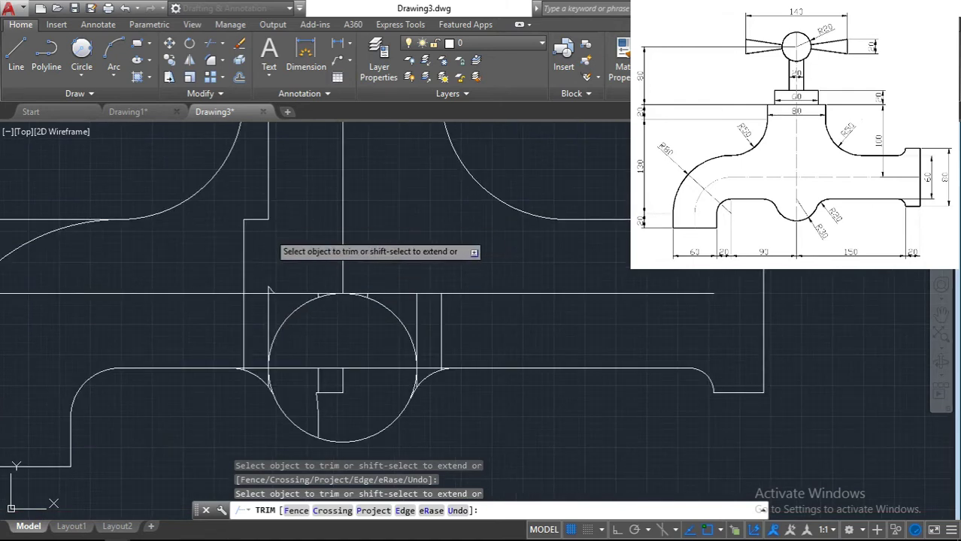
# Remove the leftover step-shaped line pieces between the body's left shoulder and the bottom circle
pyautogui.click(256, 219)
pyautogui.click(244, 235)
pyautogui.press('Escape')
pyautogui.click(260, 220)
pyautogui.click(270, 196)
pyautogui.click(266, 212)
pyautogui.press('Delete')
pyautogui.scroll(-6, 266, 218)
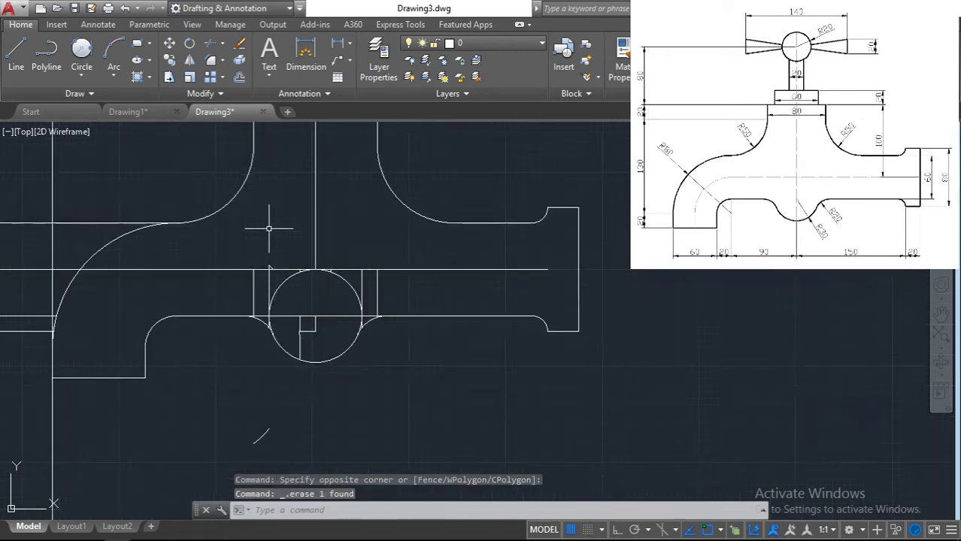
# Offset the vertical centre line 10 units to the right for the stem's right edge
pyautogui.scroll(7, 278, 229)
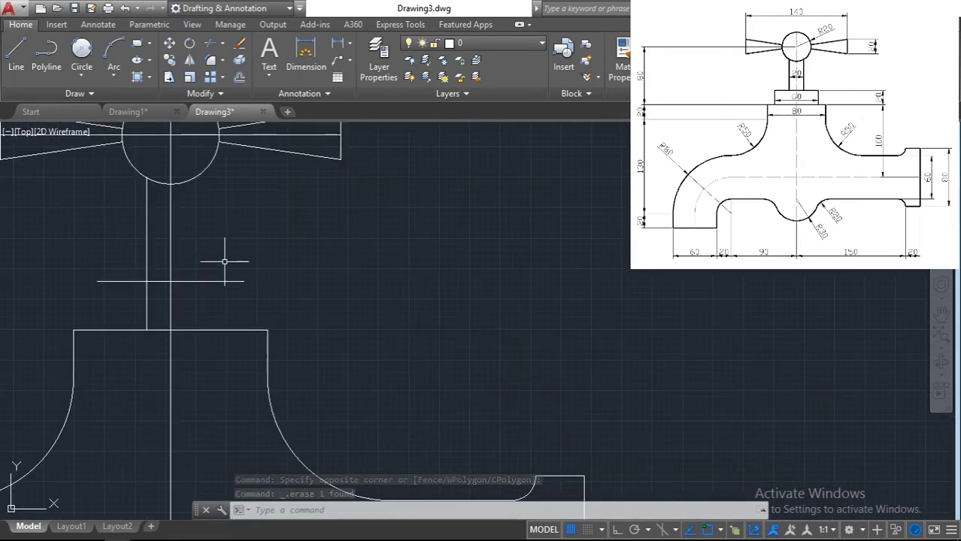
pyautogui.write('tr')
pyautogui.press('Escape')
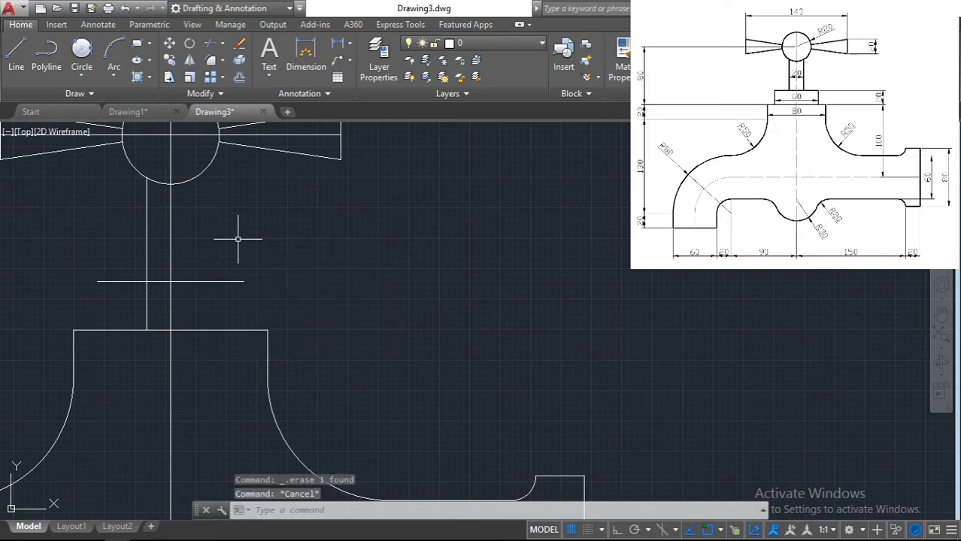
pyautogui.click(239, 77)
pyautogui.click(170, 199)
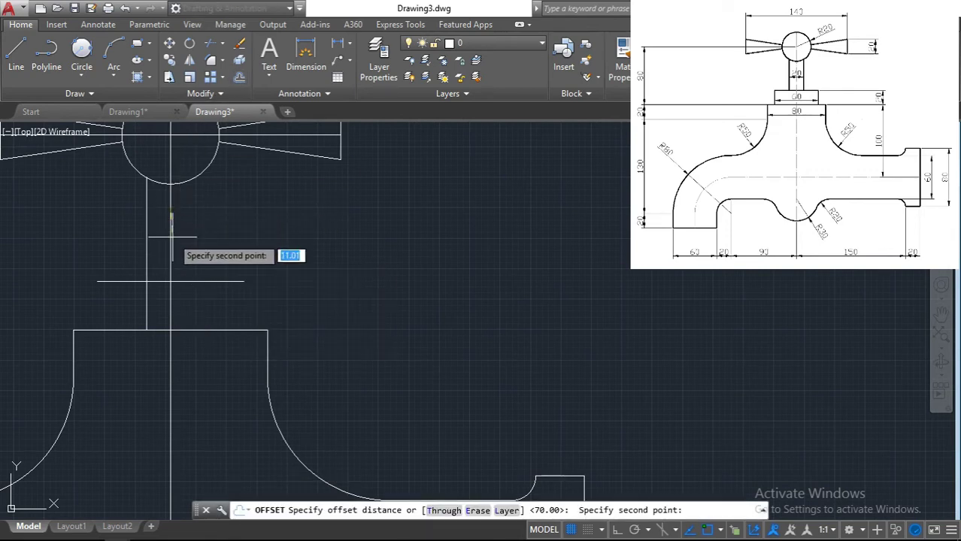
pyautogui.click(170, 239)
pyautogui.click(170, 231)
pyautogui.write('10')
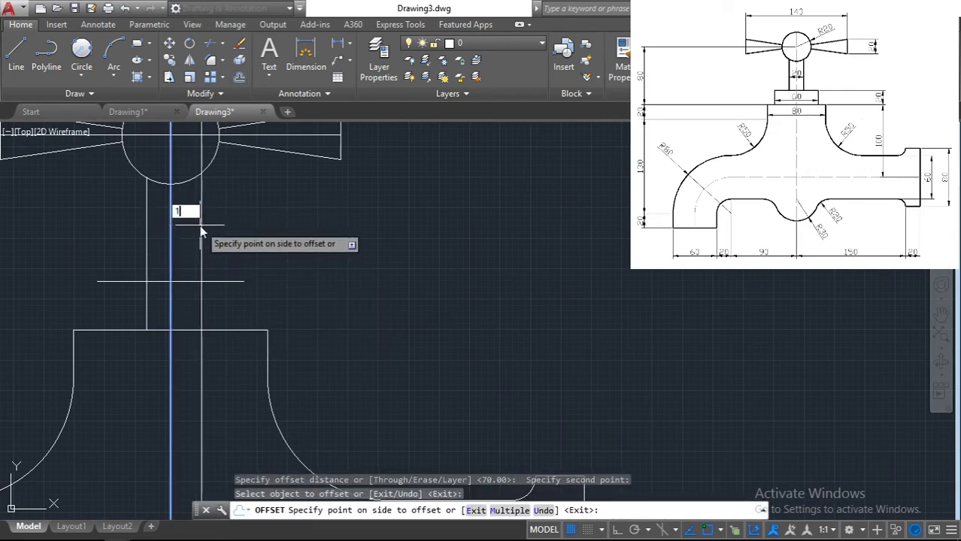
pyautogui.press('Return')
pyautogui.press('Escape')
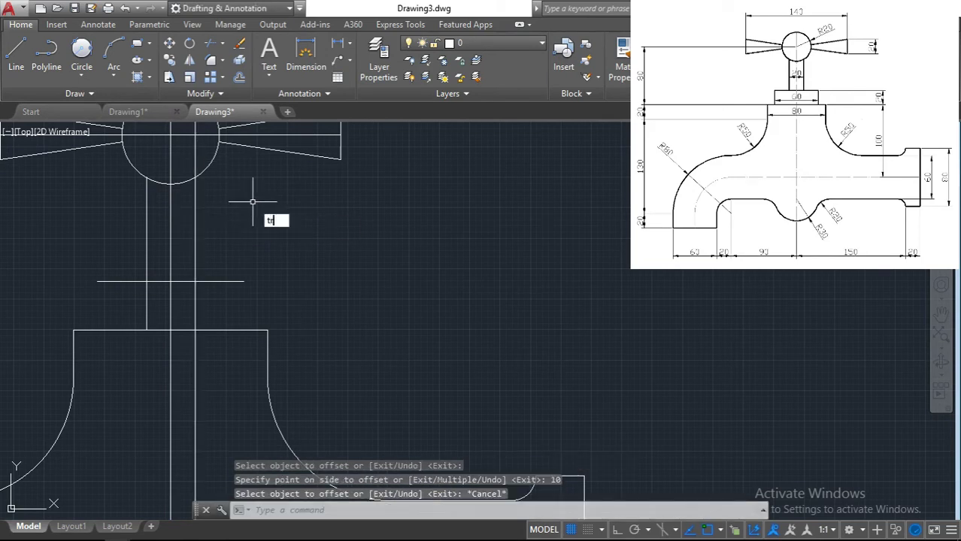
# Trim the new stem edge line inside and above the handle's circle
pyautogui.press('Return')
pyautogui.press('Return')
pyautogui.scroll(4, 199, 154)
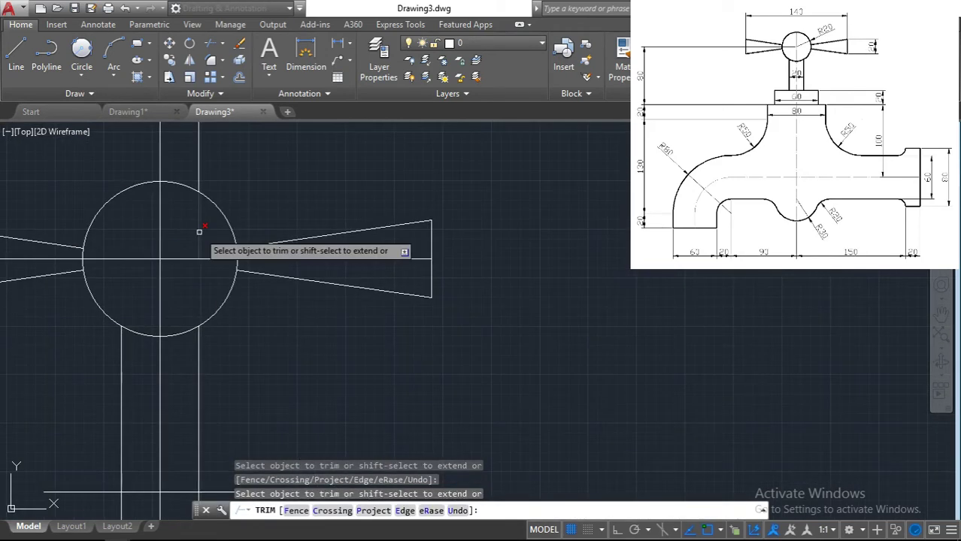
pyautogui.click(203, 185)
pyautogui.scroll(-3, 246, 344)
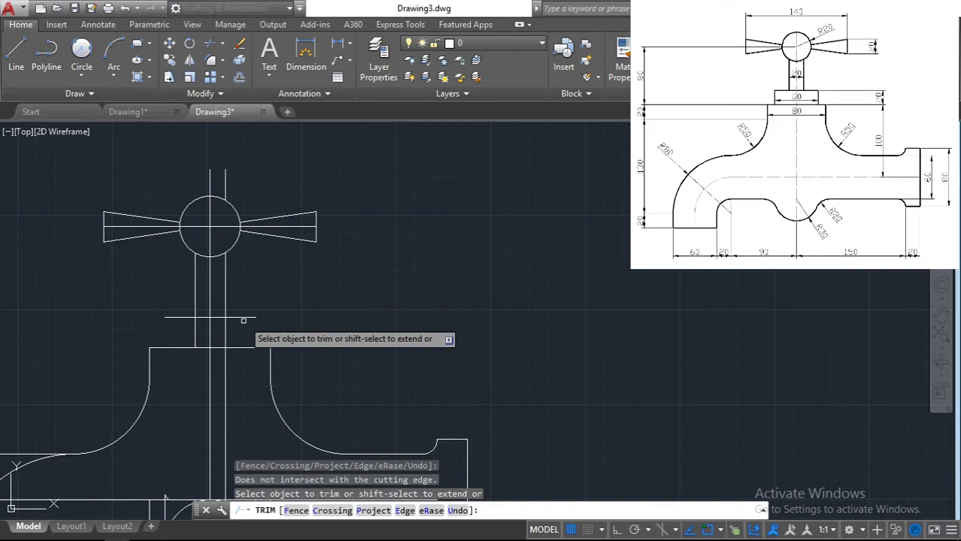
pyautogui.scroll(-3, 339, 315)
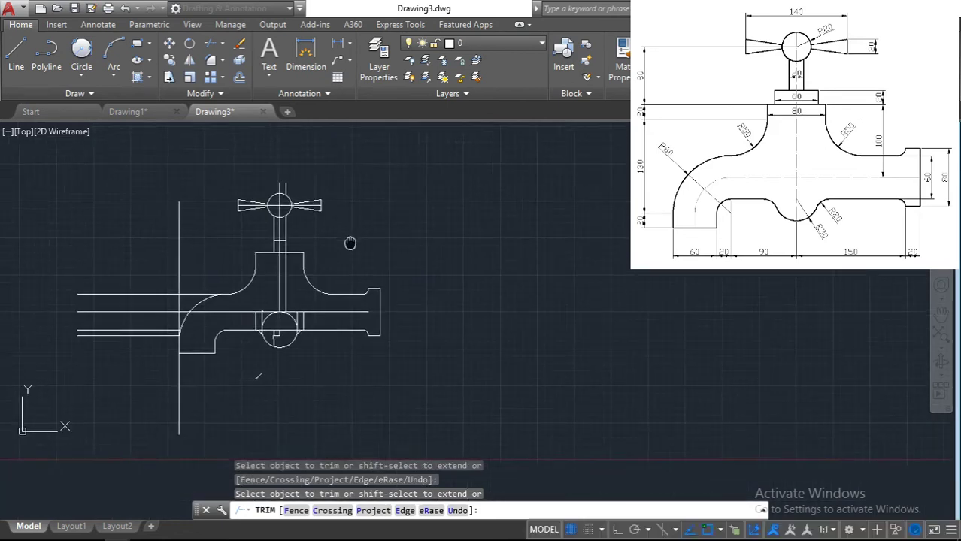
pyautogui.scroll(2, 337, 249)
# Undo the recent trims, the erasure, the 10-unit offset and the centre line stretch
pyautogui.hotkey('ctrl', 'z')
pyautogui.hotkey('ctrl', 'z')
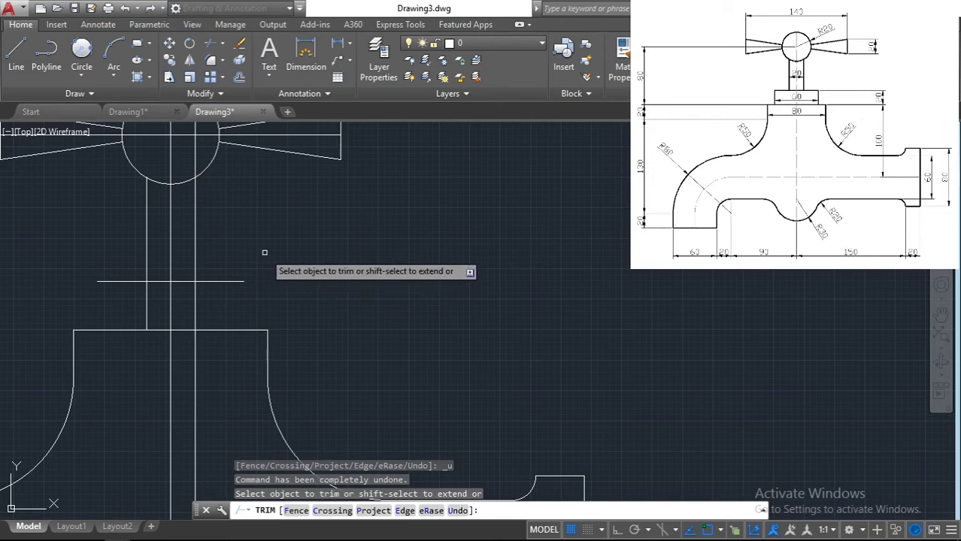
pyautogui.press('super')
pyautogui.press('Escape')
pyautogui.press('Escape')
pyautogui.hotkey('ctrl', 'z')
pyautogui.hotkey('ctrl', 'z')
pyautogui.hotkey('ctrl', 'z')
pyautogui.hotkey('ctrl', 'z')
pyautogui.hotkey('ctrl', 'z')
pyautogui.hotkey('ctrl', 'z')
pyautogui.hotkey('ctrl', 'z')
# Erase a leftover line piece from the faucet drawing
pyautogui.moveTo(401, 258)
pyautogui.mouseDown(button='middle')
pyautogui.moveTo(142, 221)
pyautogui.moveTo(139, 212)
pyautogui.mouseUp(button='middle')
pyautogui.scroll(4, 159, 217)
pyautogui.moveTo(415, 391); pyautogui.dragTo(356, 290, button='middle')
pyautogui.click(351, 322)
pyautogui.press('Delete')
pyautogui.scroll(-2, 345, 270)
pyautogui.scroll(2, 316, 263)
pyautogui.moveTo(296, 300); pyautogui.dragTo(376, 213, button='middle')
pyautogui.scroll(2, 427, 244)
pyautogui.scroll(-5, 426, 245)
pyautogui.scroll(5, 365, 309)
pyautogui.scroll(-8, 311, 324)
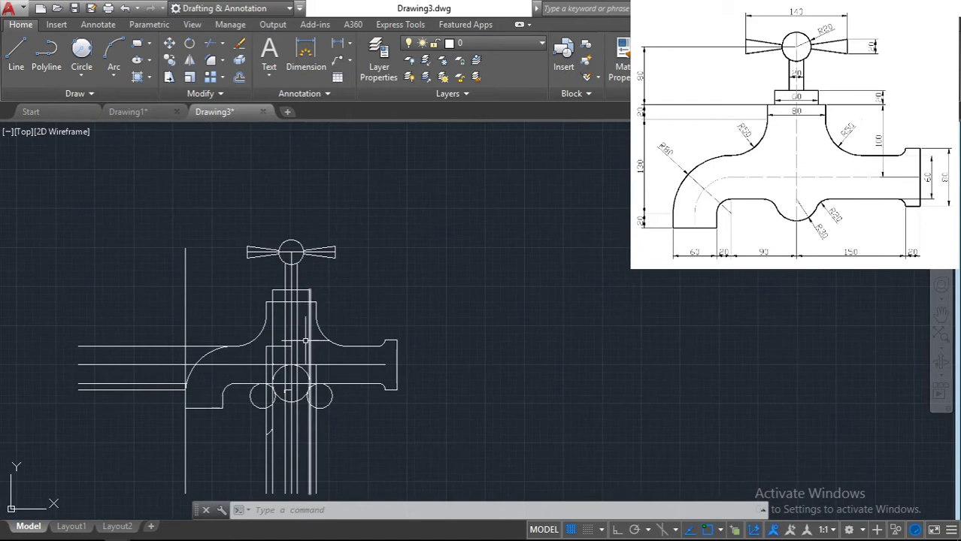
pyautogui.moveTo(295, 399); pyautogui.dragTo(307, 267, button='middle')
# Trim off the vertical construction lines below the bottom circle and the two tangent circles, using all objects as cutting edges
pyautogui.press('Return')
pyautogui.click(357, 312)
pyautogui.click(363, 316)
pyautogui.press('Return')
pyautogui.click(317, 307)
pyautogui.click(267, 322)
pyautogui.scroll(2, 302, 296)
pyautogui.click(271, 283)
pyautogui.click(260, 293)
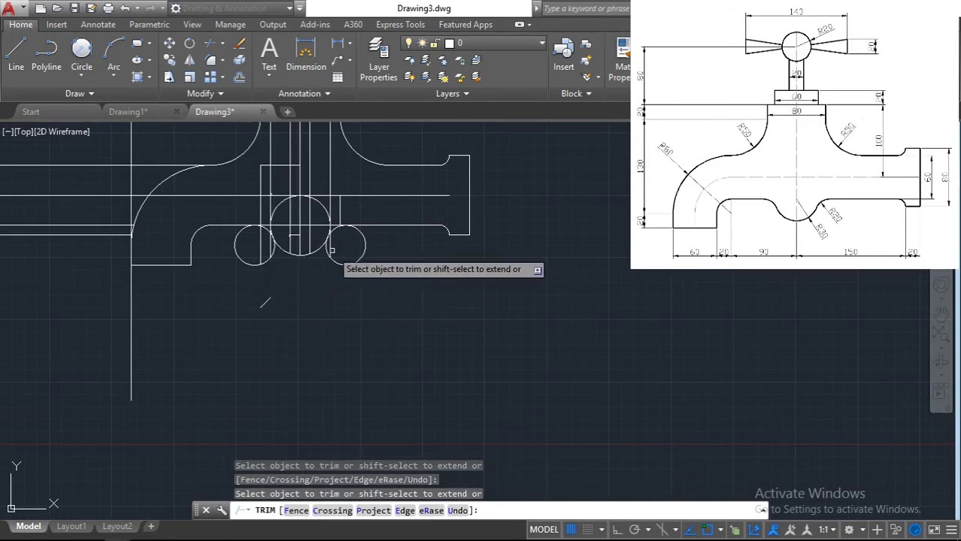
# Trim the two tangent circles down to the fillet arcs that join the pipe's lower edge to the bottom circle
pyautogui.click(250, 260)
pyautogui.scroll(4, 251, 259)
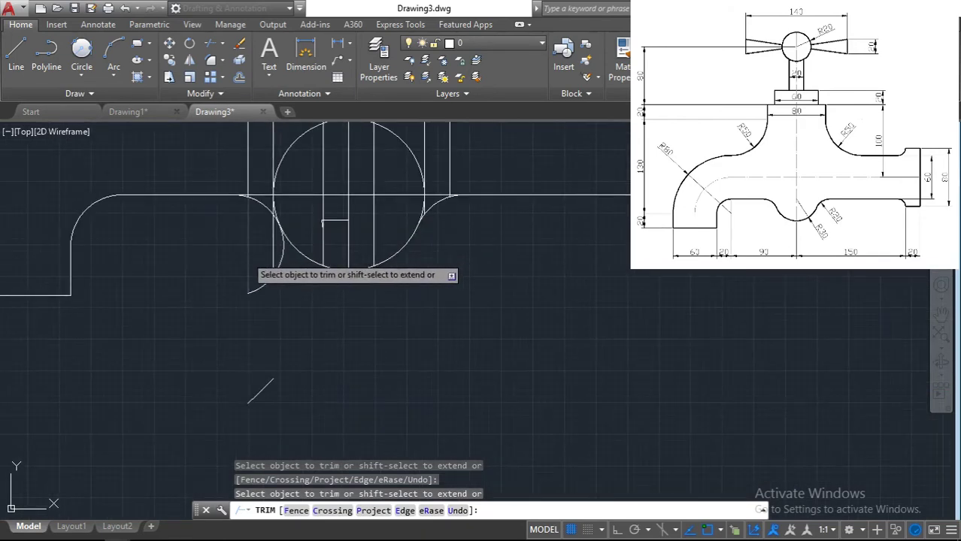
pyautogui.click(272, 225)
# Trim the pipe's lower edge line across the bottom circle and the short horizontal line inside it
pyautogui.scroll(3, 269, 219)
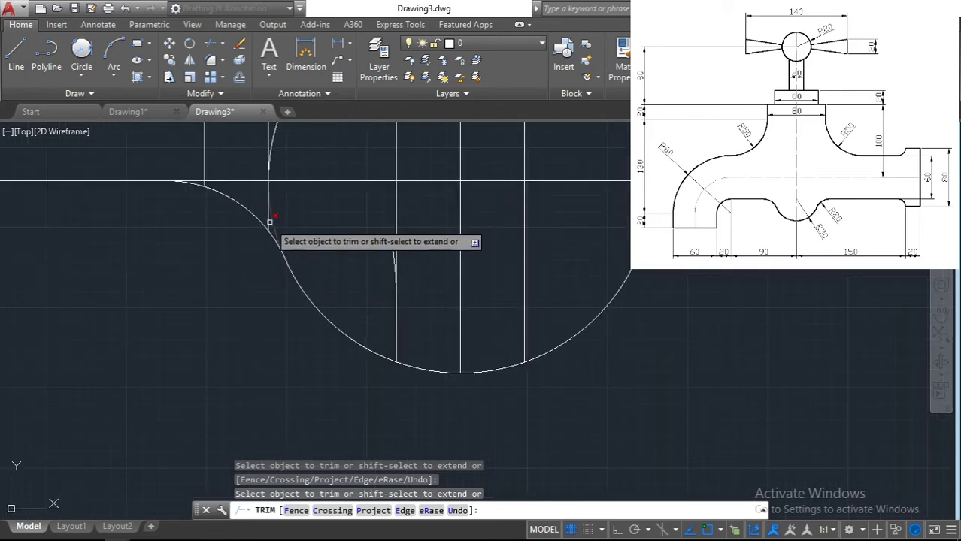
pyautogui.click(286, 180)
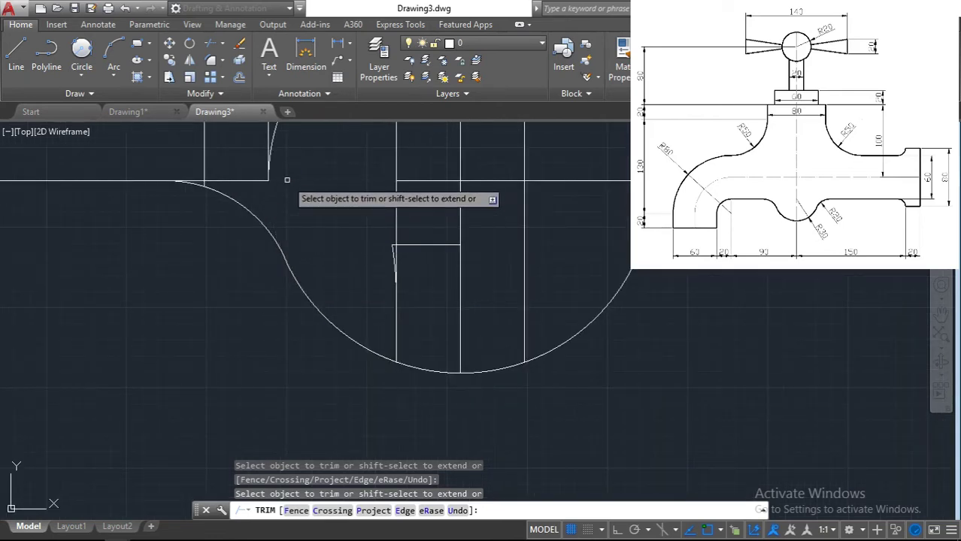
pyautogui.click(524, 177)
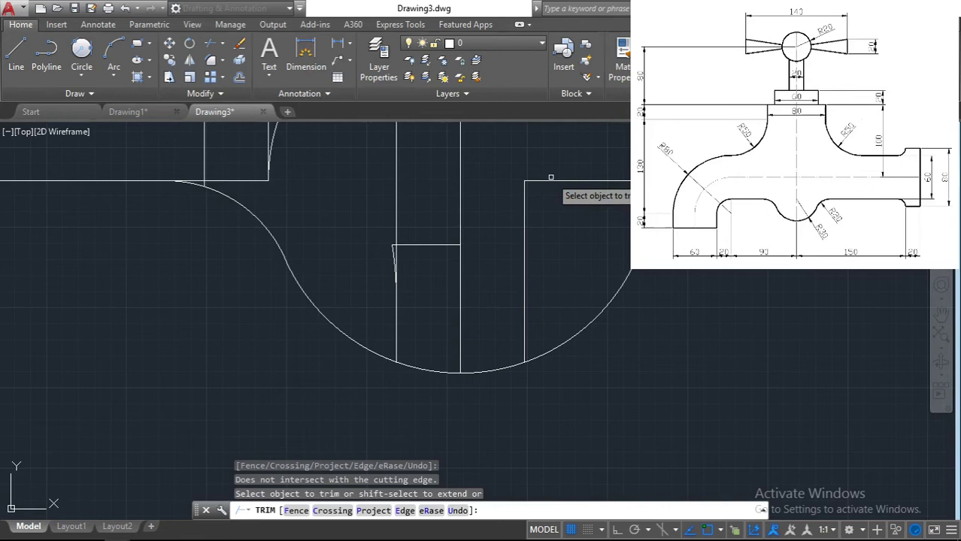
pyautogui.click(532, 204)
pyautogui.scroll(2, 532, 204)
pyautogui.click(368, 265)
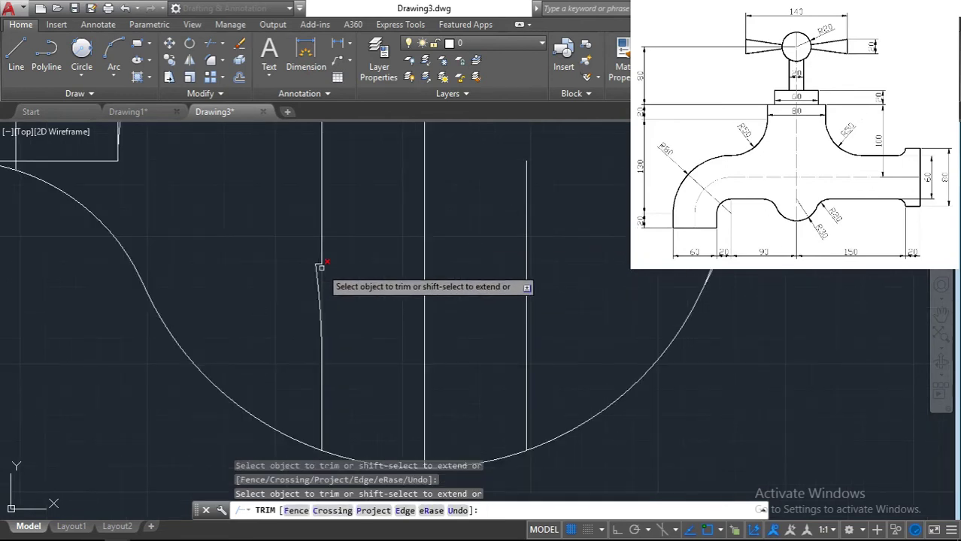
# Erase the short leftover arc and the stem's left line at the bottom circle
pyautogui.scroll(3, 318, 283)
pyautogui.press('Escape')
pyautogui.click(310, 279)
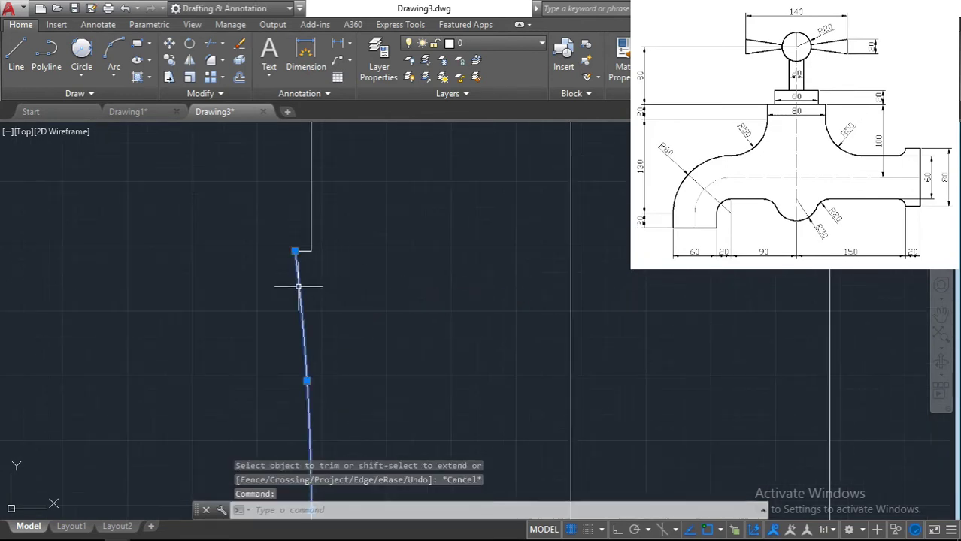
pyautogui.press('Delete')
pyautogui.scroll(-5, 302, 251)
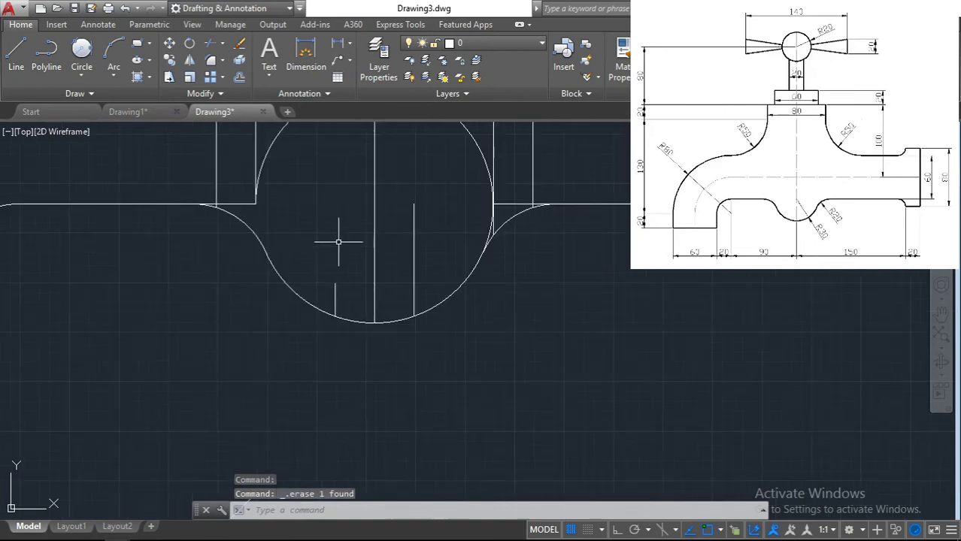
# Undo the last erasures at the bottom circle
pyautogui.scroll(5, 382, 230)
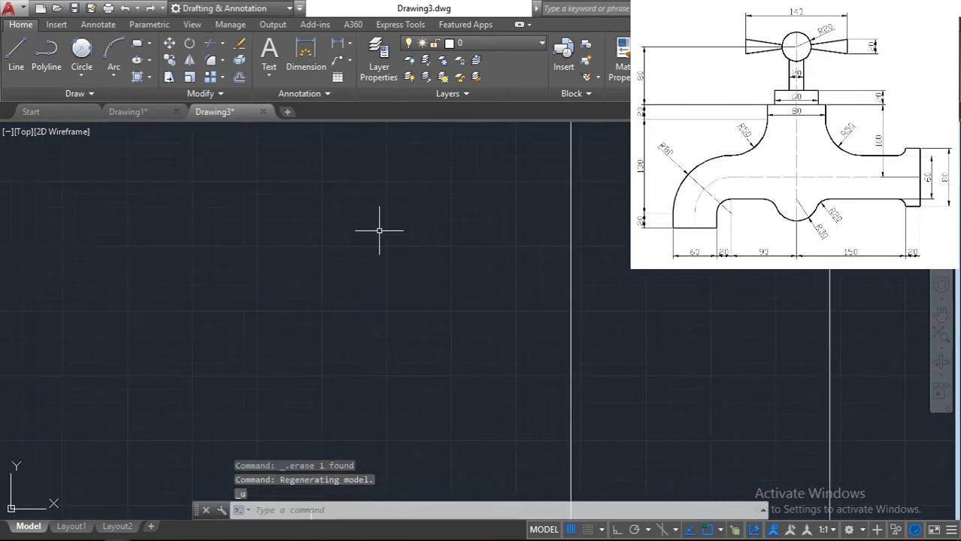
pyautogui.hotkey('ctrl', 'z')
pyautogui.scroll(-5, 382, 230)
pyautogui.hotkey('ctrl', 'z')
pyautogui.hotkey('ctrl', 'z')
pyautogui.hotkey('ctrl', 'z')
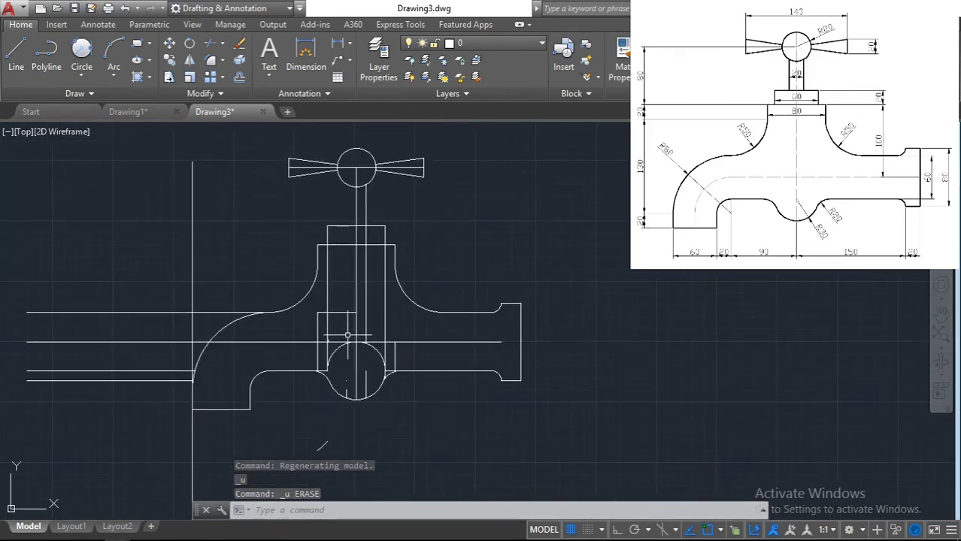
# Trim the stem's left line where it runs inside the bottom circle, using all objects as cutting edges
pyautogui.scroll(-2, 413, 260)
pyautogui.moveTo(413, 261); pyautogui.dragTo(358, 407, button='middle')
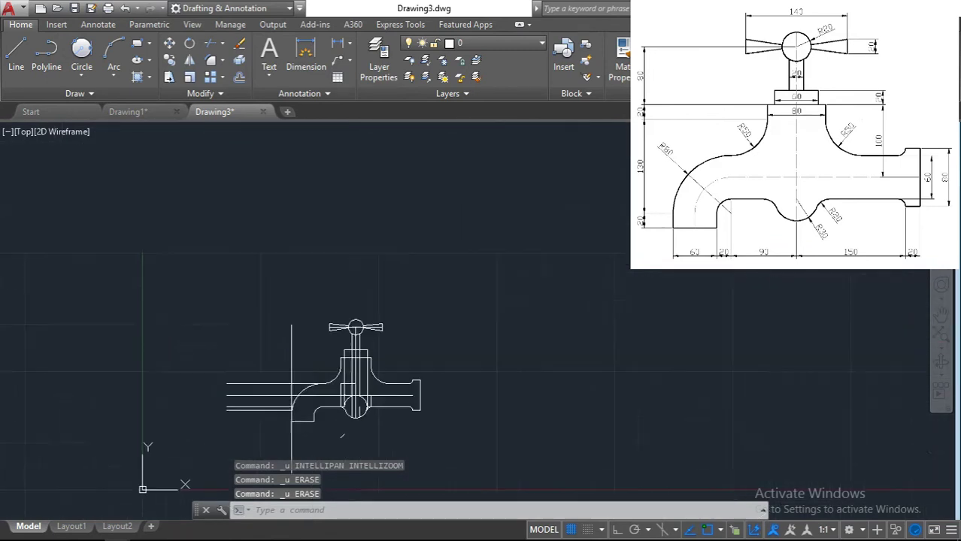
pyautogui.scroll(8, 357, 405)
pyautogui.press('Return')
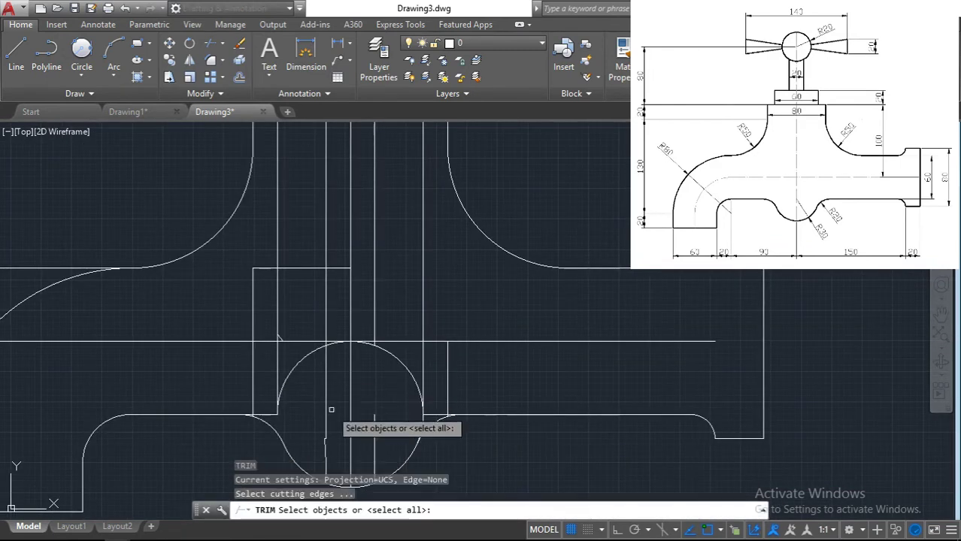
pyautogui.click(326, 400)
pyautogui.press('Return')
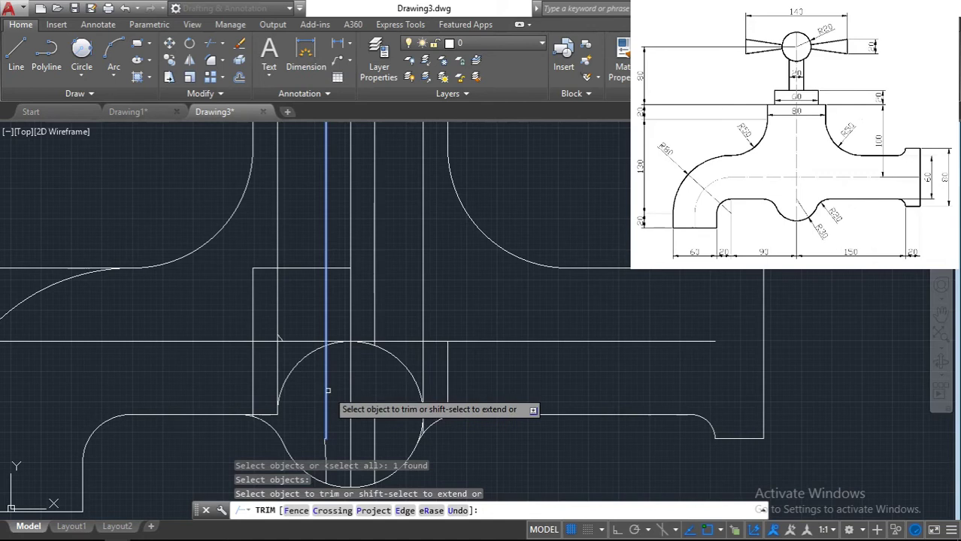
pyautogui.press('Escape')
pyautogui.press('Return')
pyautogui.press('Return')
pyautogui.click(324, 385)
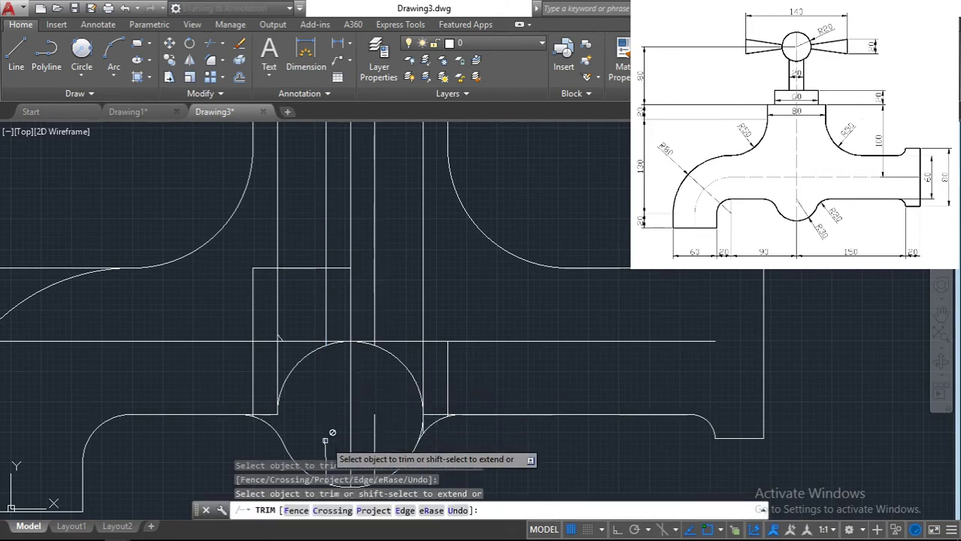
pyautogui.scroll(-2, 325, 293)
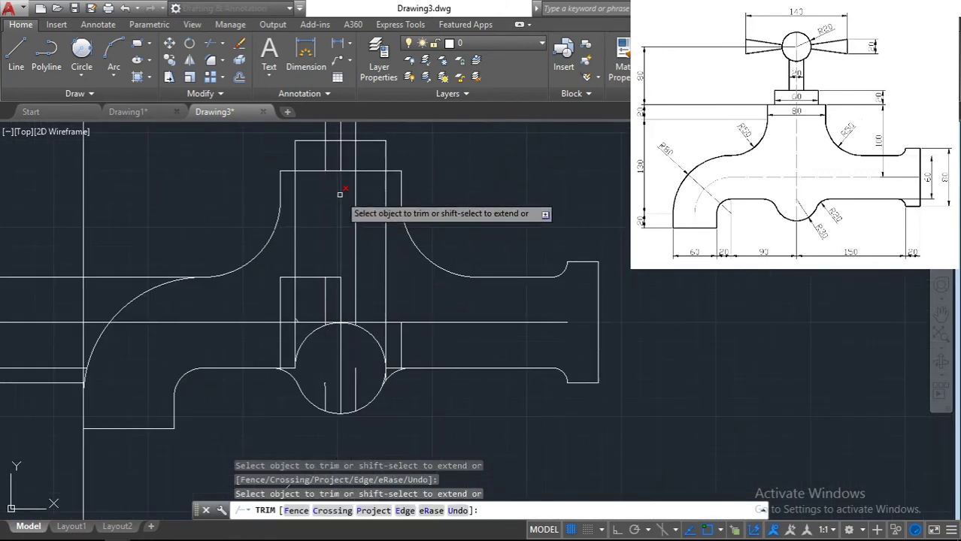
# Trim the vertical construction lines running down through the faucet neck below the collar
pyautogui.click(387, 197)
pyautogui.click(384, 197)
pyautogui.click(302, 223)
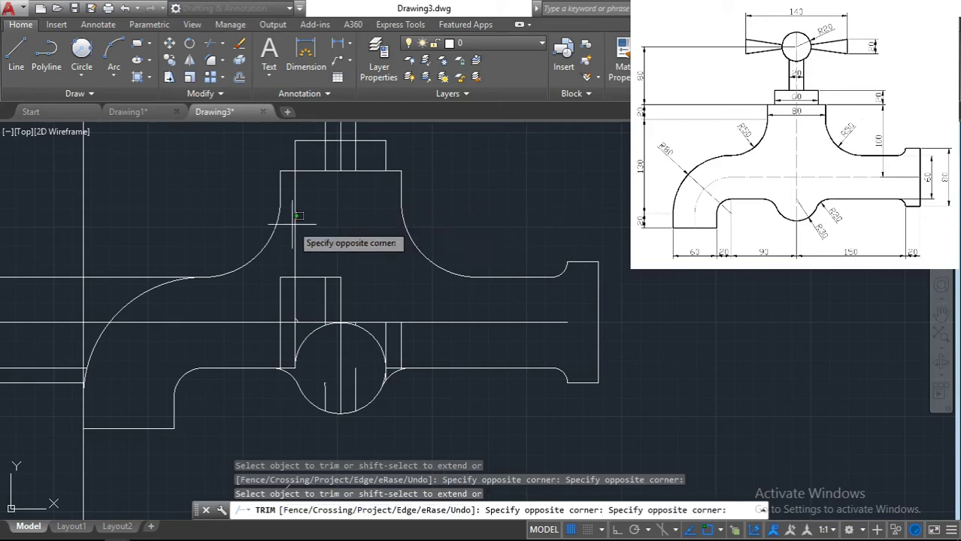
pyautogui.click(293, 221)
# Trim the leftover vertical construction lines in the pipe body just above and beside the bottom circle
pyautogui.click(321, 288)
pyautogui.click(256, 294)
pyautogui.click(363, 292)
pyautogui.click(313, 299)
pyautogui.click(274, 345)
pyautogui.click(301, 329)
pyautogui.click(406, 342)
pyautogui.click(381, 316)
# Erase the short leftover vertical lines at the bottom circle's right fillet
pyautogui.click(324, 384)
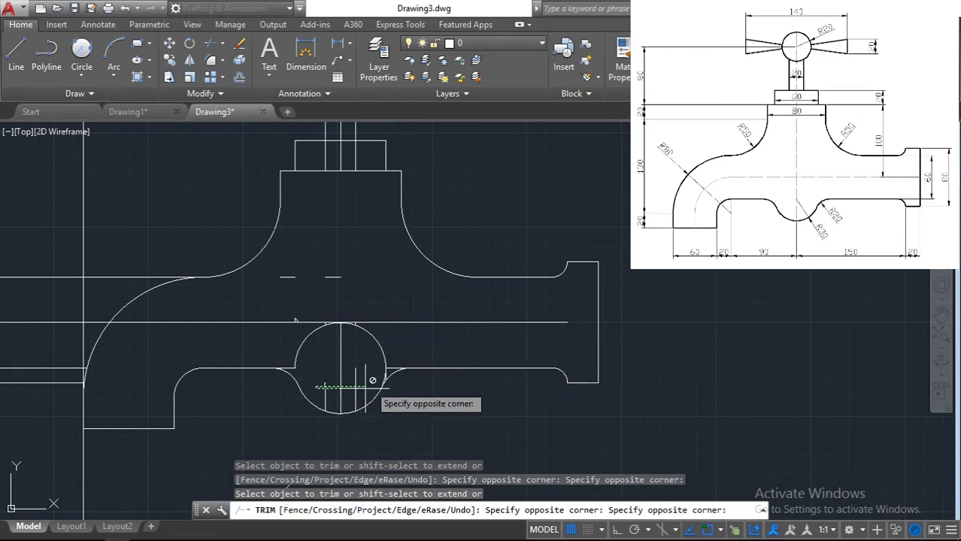
pyautogui.click(342, 354)
pyautogui.click(355, 369)
pyautogui.scroll(10, 385, 373)
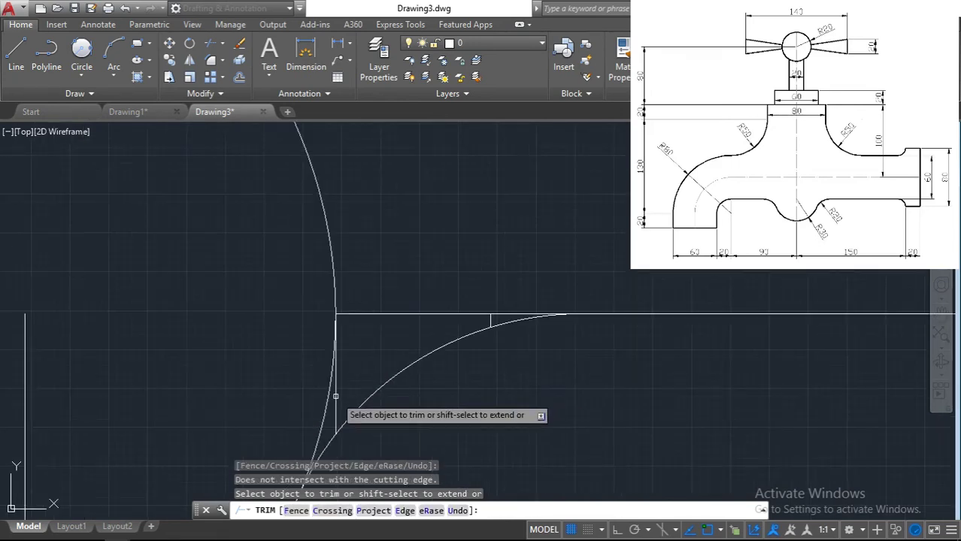
pyautogui.press('Escape')
pyautogui.click(491, 316)
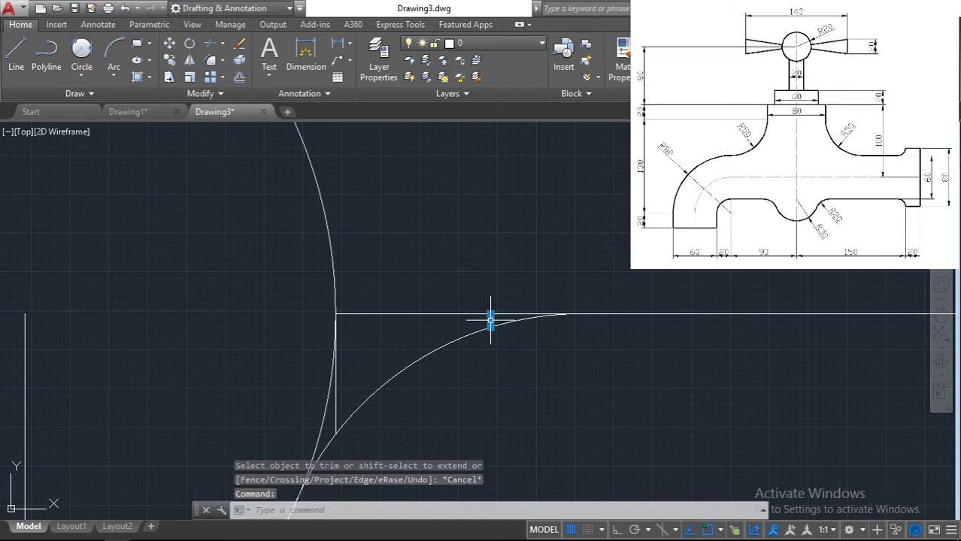
pyautogui.press('Delete')
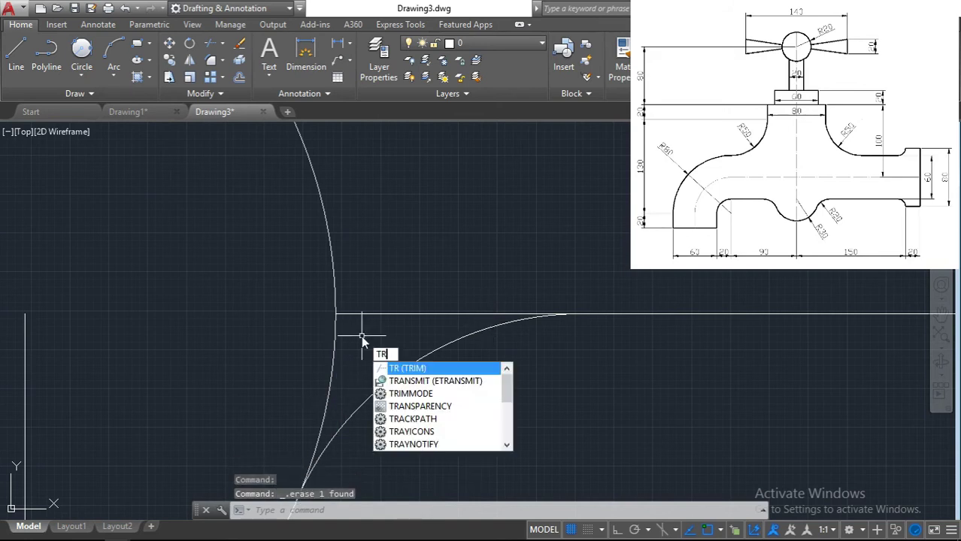
# Trim the pipe's lower edge at the right fillet and the unneeded arcs of the bottom circle, using all objects as cutting edges
pyautogui.press('Return')
pyautogui.press('Return')
pyautogui.click(366, 311)
pyautogui.scroll(-5, 345, 329)
pyautogui.click(344, 322)
pyautogui.click(91, 156)
# Erase the leftover circle arc and the short line stubs along the pipe's horizontal centre line
pyautogui.scroll(-4, 145, 195)
pyautogui.moveTo(145, 196); pyautogui.dragTo(198, 336, button='middle')
pyautogui.scroll(8, 204, 326)
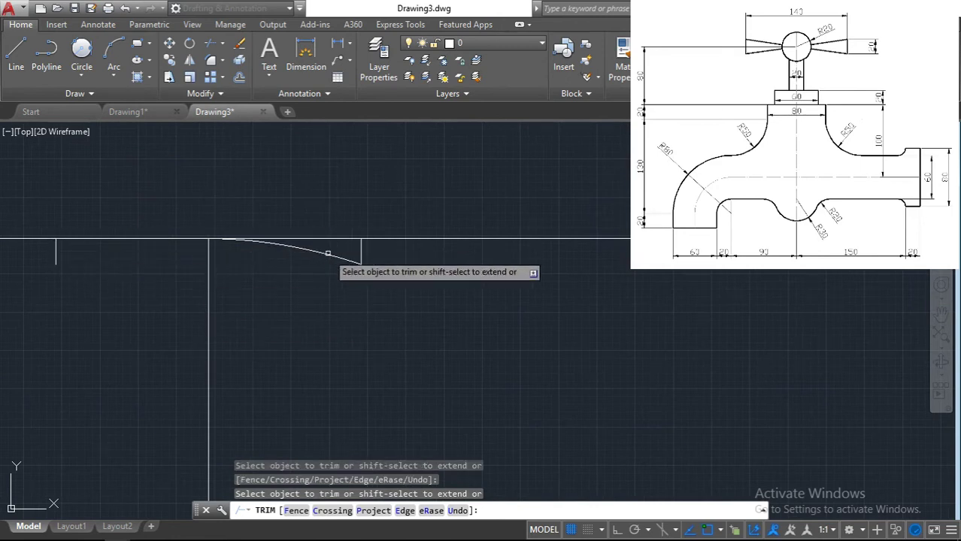
pyautogui.press('Escape')
pyautogui.press('Delete')
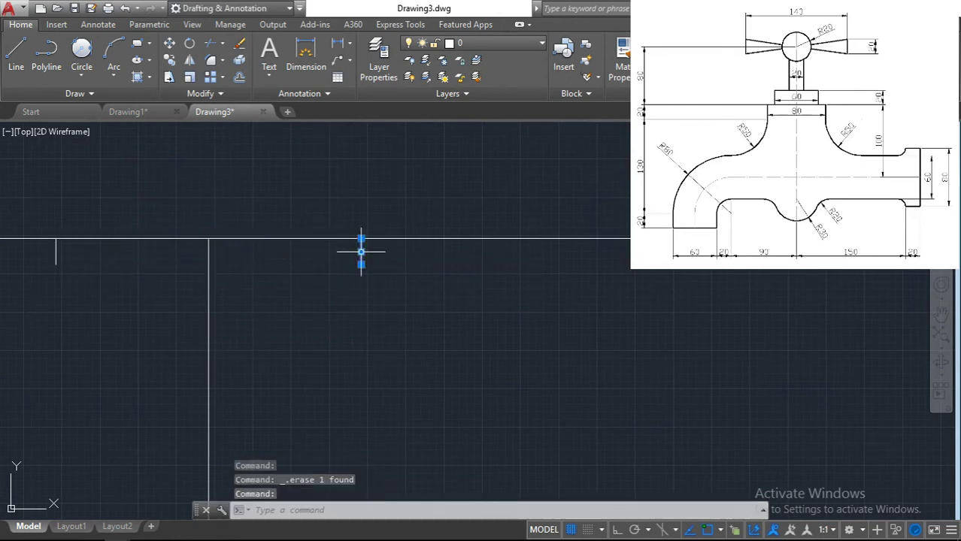
pyautogui.scroll(-3, 79, 329)
pyautogui.scroll(5, 177, 243)
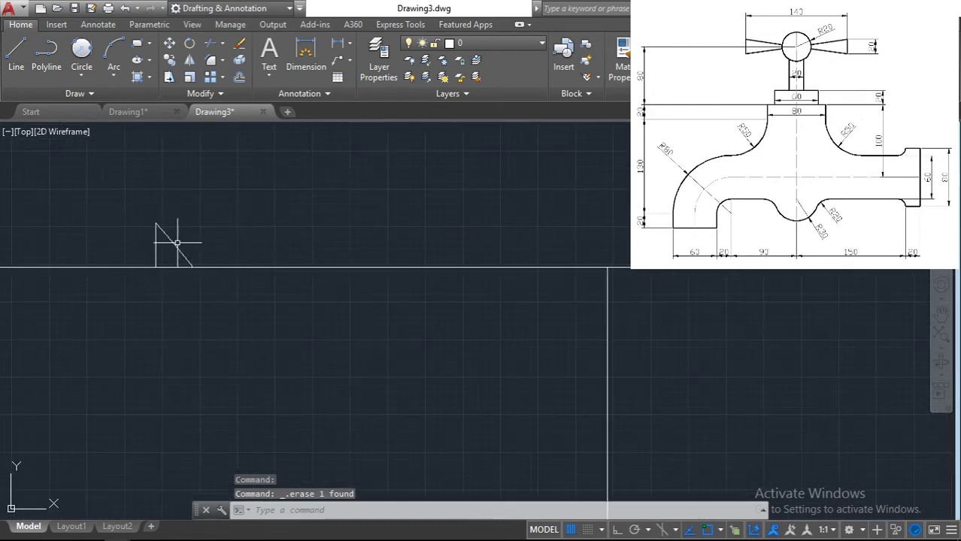
pyautogui.scroll(-4, 209, 273)
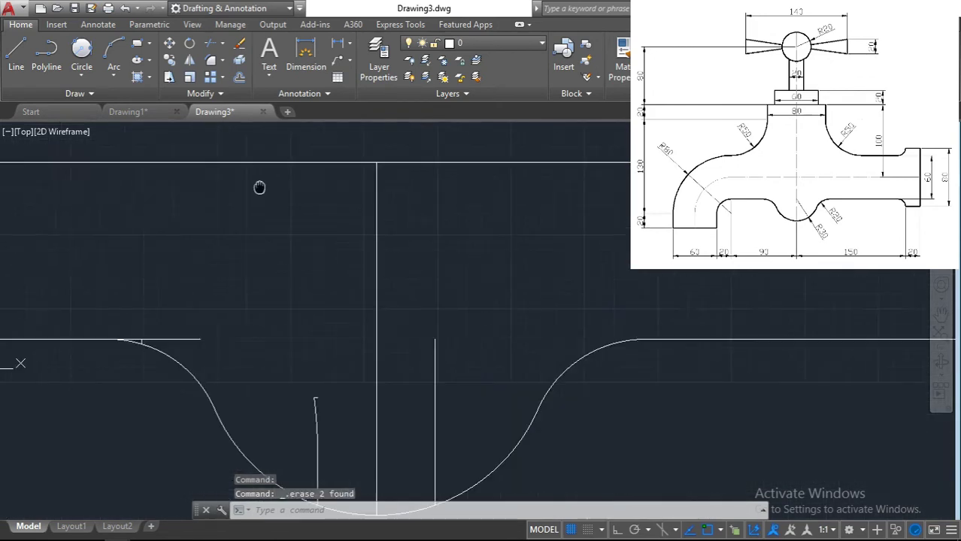
# Erase the leftover stem lines inside the bottom bulge on both sides of the centre line
pyautogui.moveTo(295, 364)
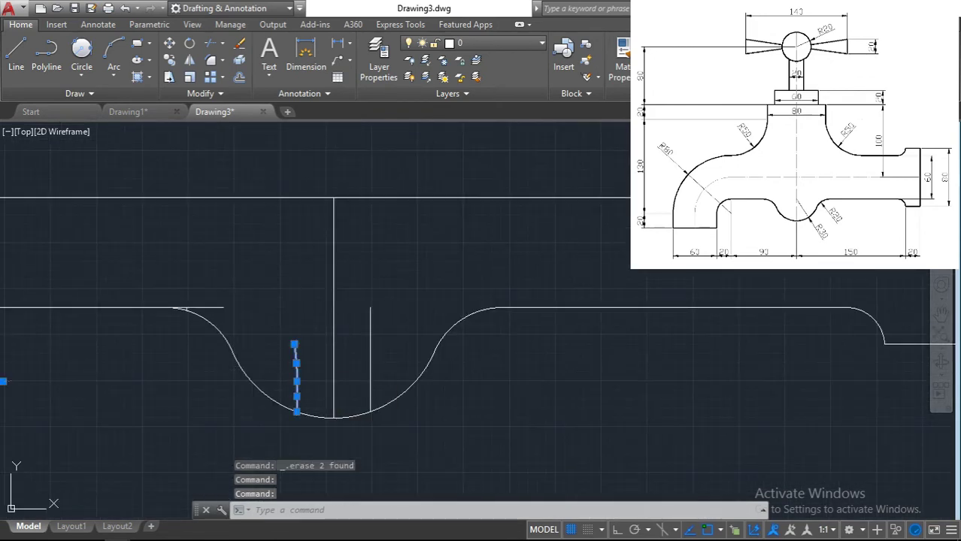
pyautogui.click(357, 345)
pyautogui.click(300, 349)
pyautogui.press('Delete')
# Try erasing the pipe's lower edge line at the left fillet of the bulge, and undo it
pyautogui.scroll(-2, 281, 309)
pyautogui.scroll(3, 281, 309)
pyautogui.click(238, 309)
pyautogui.press('Delete')
pyautogui.scroll(-3, 150, 307)
pyautogui.hotkey('ctrl', 'z')
pyautogui.hotkey('ctrl', 'z')
pyautogui.hotkey('ctrl', 'z')
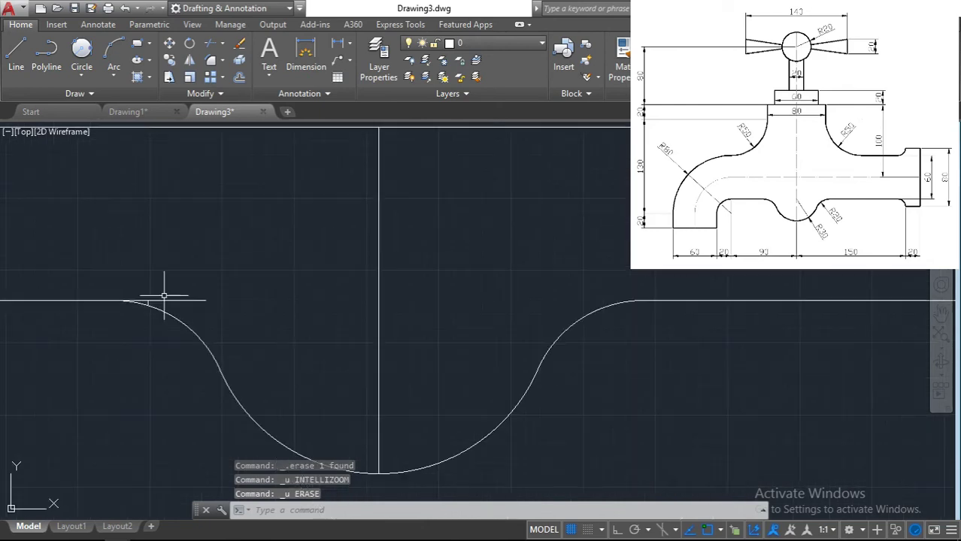
# Trim the pipe's lower edge where it overshoots the bulge's left fillet and erase the short vertical stub there
pyautogui.write('tr')
pyautogui.press('Return')
pyautogui.press('Return')
pyautogui.click(380, 290)
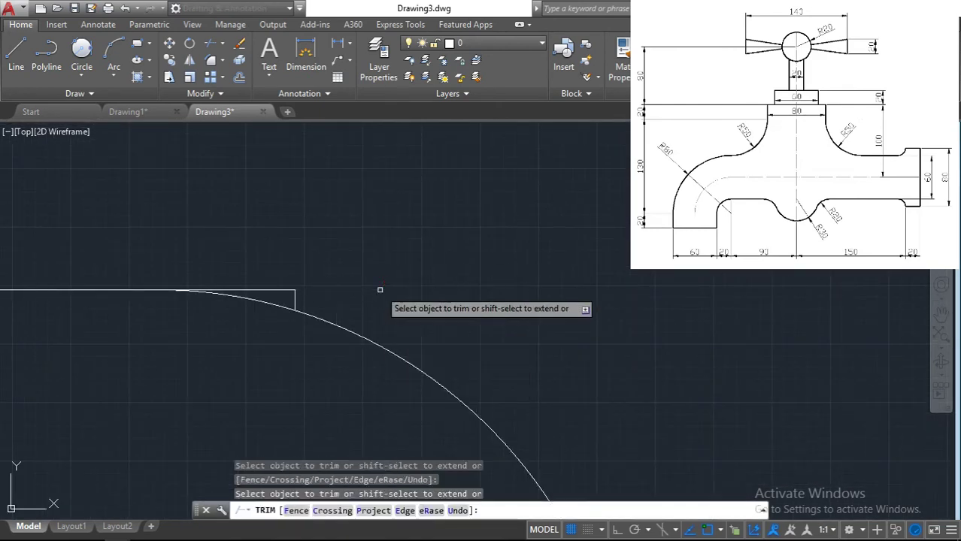
pyautogui.click(281, 290)
pyautogui.press('Escape')
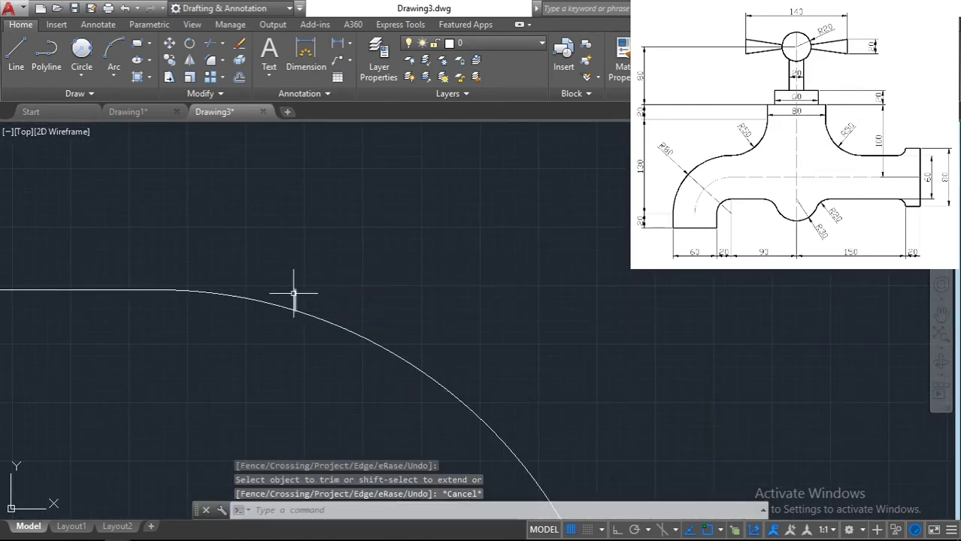
pyautogui.click(293, 293)
pyautogui.press('Delete')
# Erase the stray short remnant lying below the pipe
pyautogui.scroll(-5, 316, 278)
pyautogui.click(326, 339)
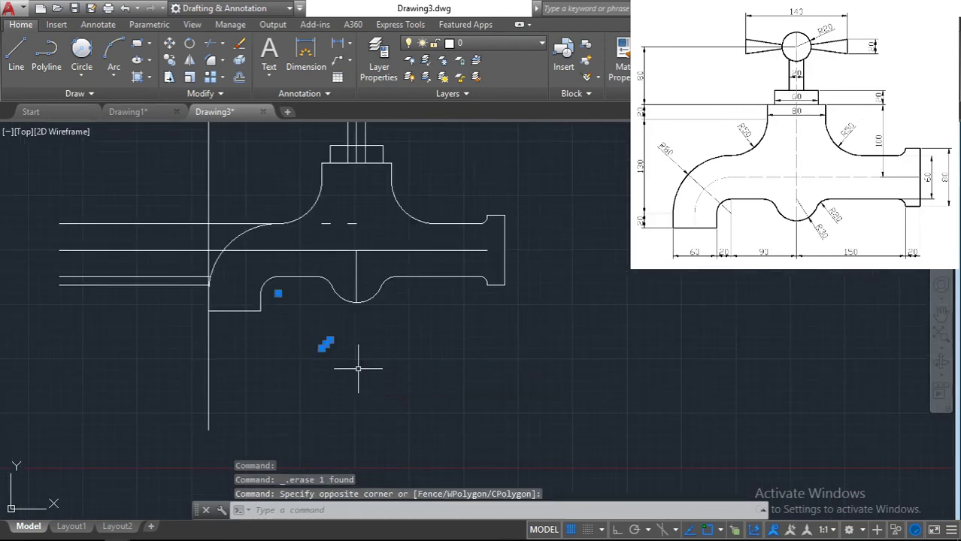
pyautogui.click(357, 368)
pyautogui.press('Delete')
# Trim the horizontal construction lines extending left of the spout and the vertical line's ends above and below it
pyautogui.scroll(-2, 176, 314)
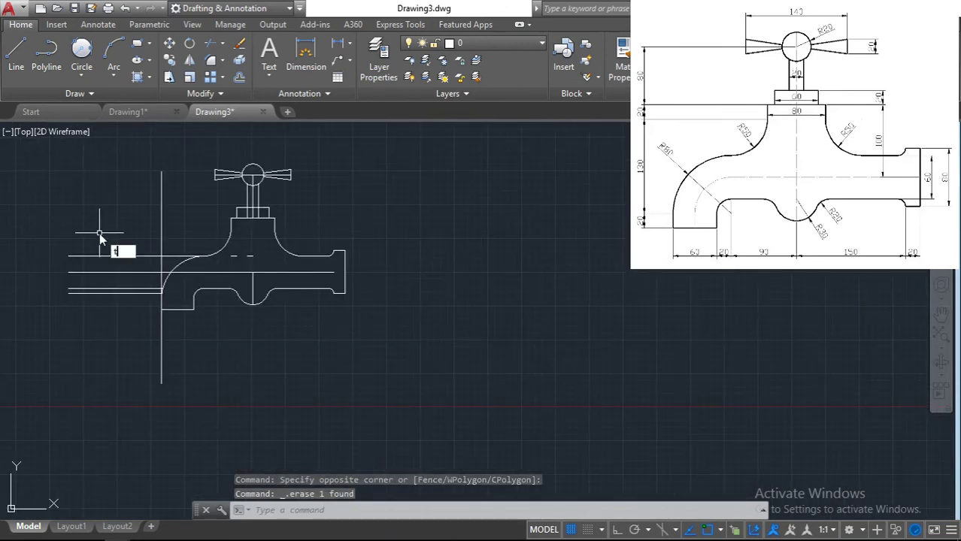
pyautogui.write('tr')
pyautogui.press('Return')
pyautogui.press('Return')
pyautogui.moveTo(115, 246); pyautogui.dragTo(124, 297)
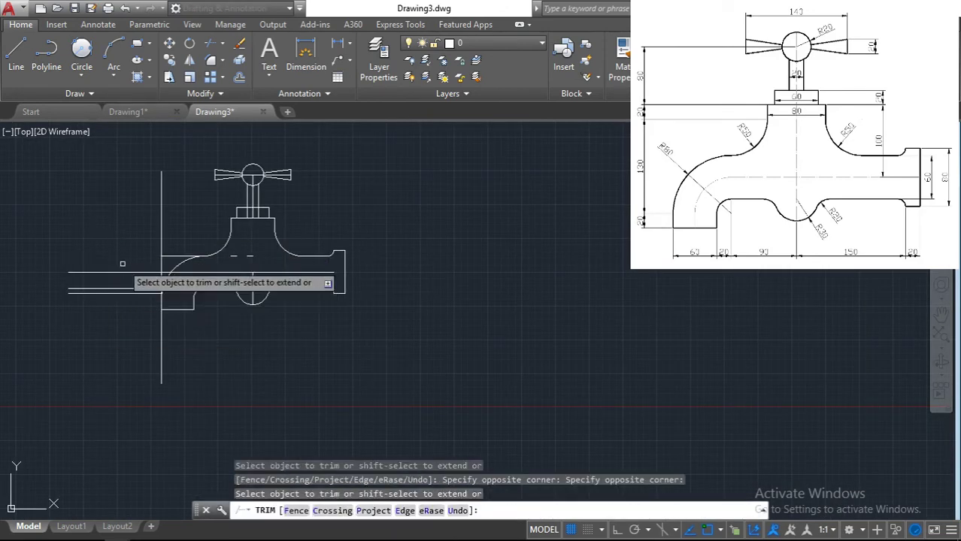
pyautogui.scroll(3, 159, 250)
pyautogui.moveTo(161, 221); pyautogui.dragTo(154, 454)
pyautogui.click(168, 446)
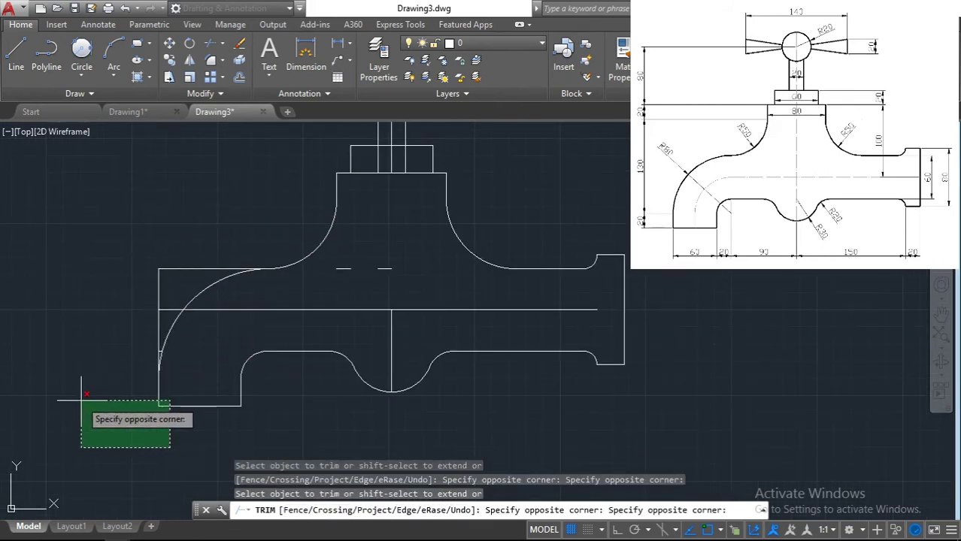
pyautogui.press('Escape')
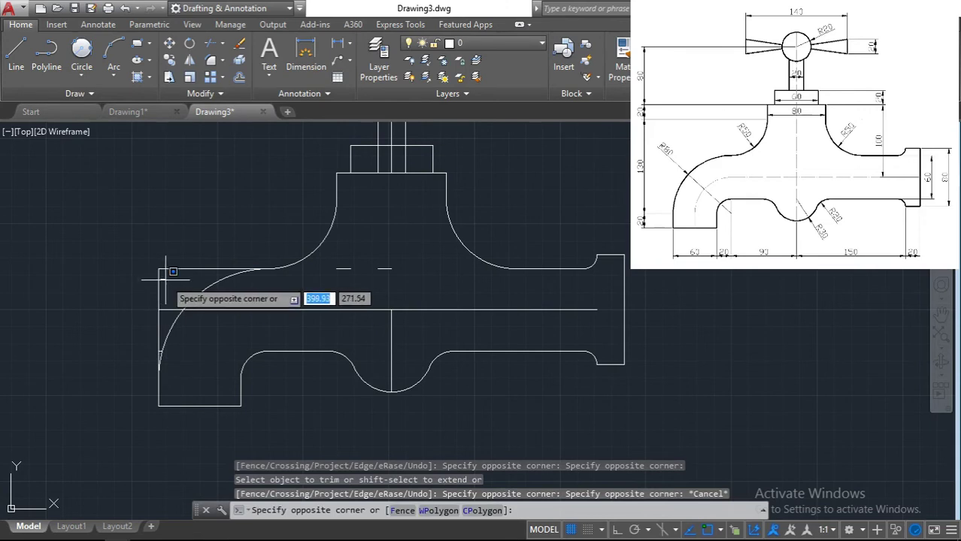
pyautogui.press('Escape')
# Trim the spout's vertical line and the horizontal centre line where they extend outside the large spout arc
pyautogui.press('Return')
pyautogui.press('Return')
pyautogui.click(165, 276)
pyautogui.click(166, 272)
pyautogui.click(160, 319)
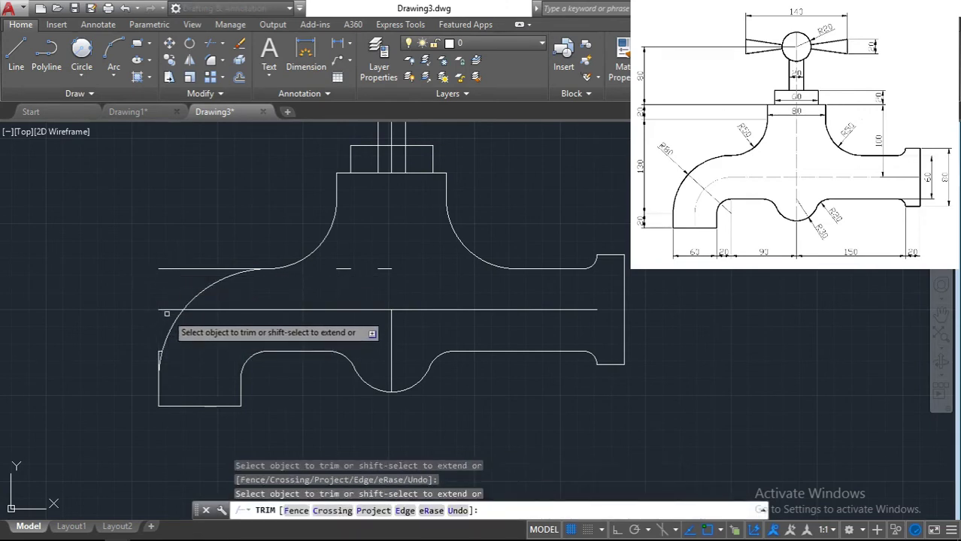
pyautogui.scroll(5, 164, 317)
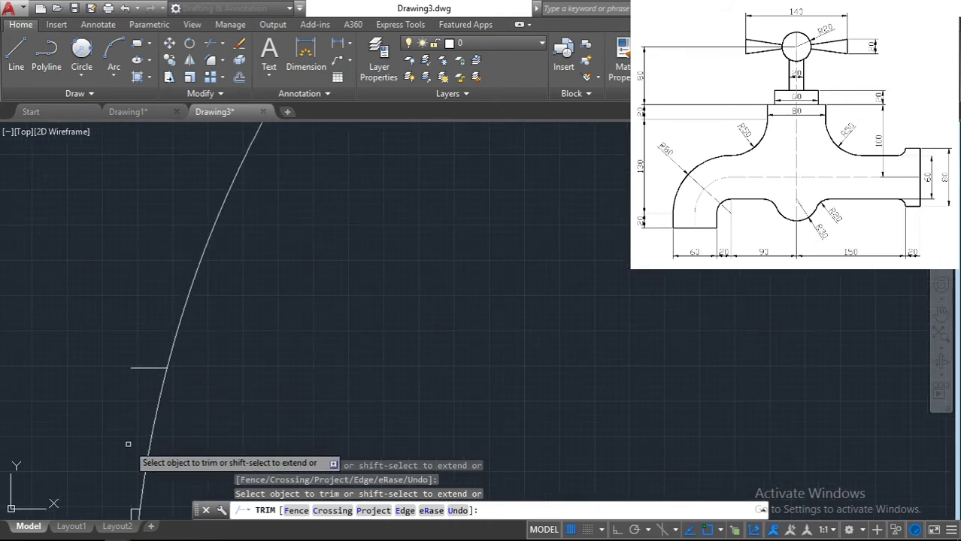
pyautogui.scroll(-3, 236, 307)
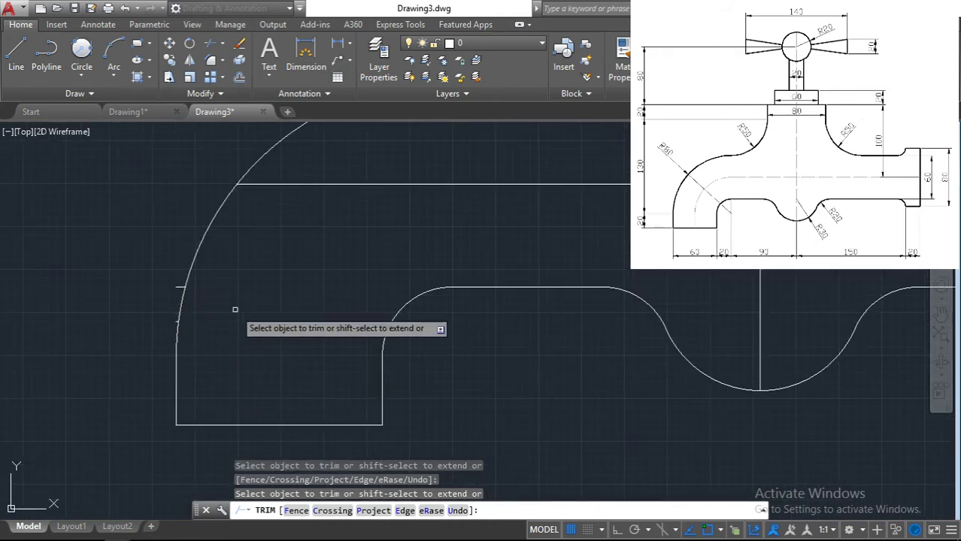
pyautogui.press('Escape')
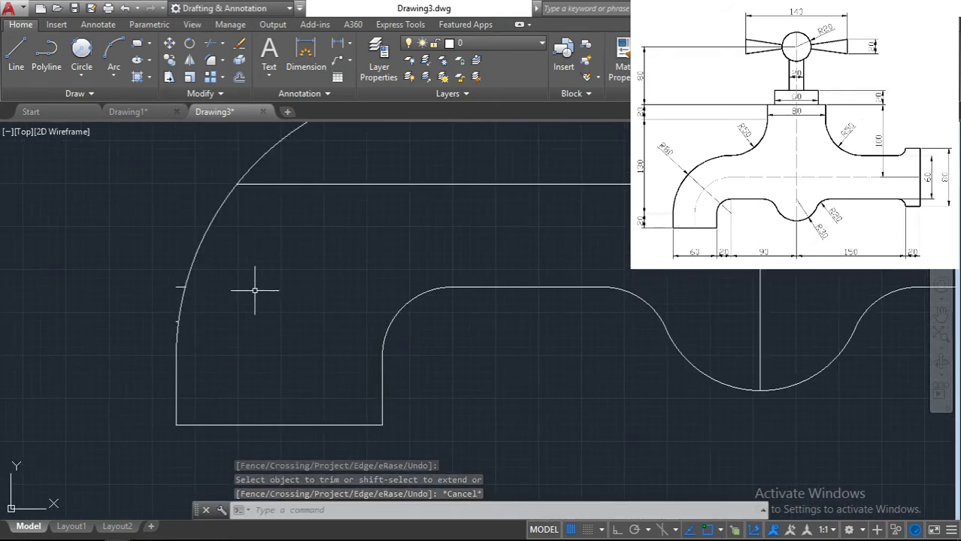
# Erase the small horizontal stubs left on the outside of the spout arc
pyautogui.click(179, 284)
pyautogui.click(179, 287)
pyautogui.moveTo(176, 287)
pyautogui.click(169, 287)
pyautogui.press('Delete')
# Erase the leftover horizontal line above the spout arc, left of the neck curve
pyautogui.scroll(5, 171, 286)
pyautogui.scroll(-5, 226, 255)
pyautogui.scroll(-3, 278, 264)
pyautogui.scroll(5, 120, 231)
pyautogui.press('Return')
pyautogui.press('Return')
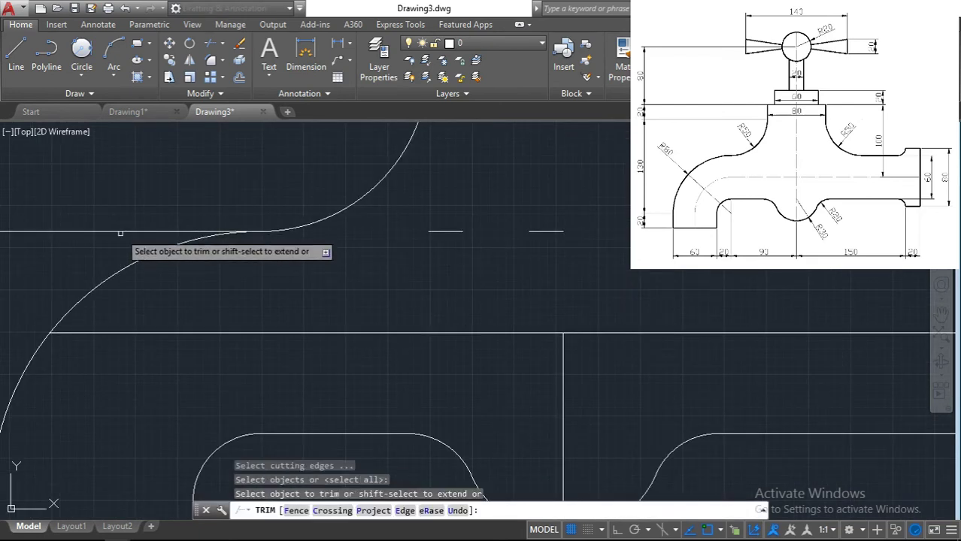
pyautogui.press('Escape')
pyautogui.click(125, 232)
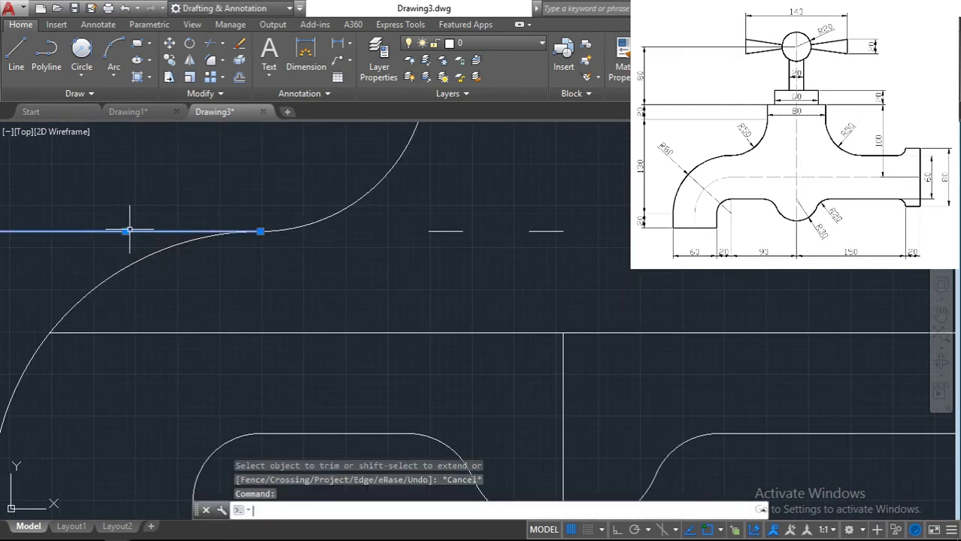
pyautogui.click(130, 237)
pyautogui.press('Delete')
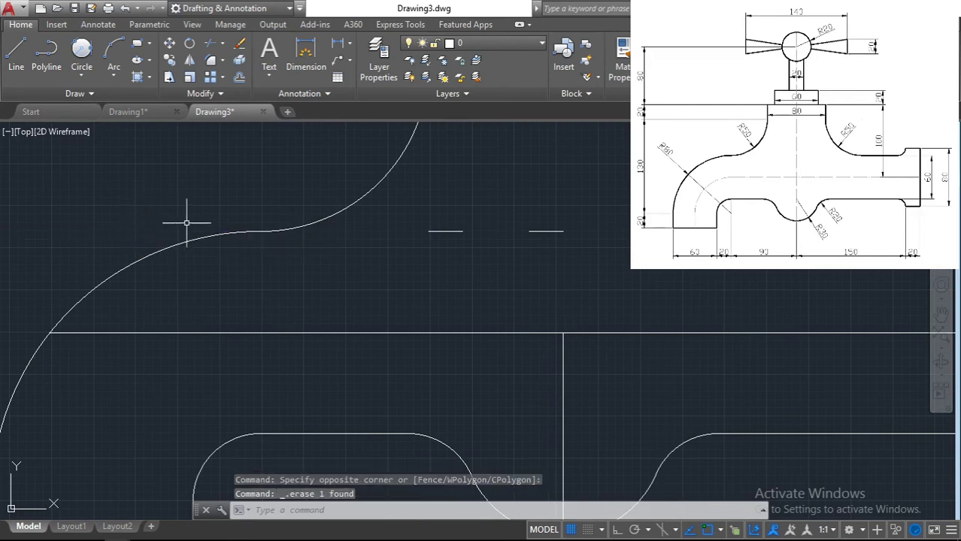
# Erase the two short horizontal dashes left inside the faucet body below the neck
pyautogui.scroll(-2, 193, 214)
pyautogui.click(88, 211)
pyautogui.click(204, 236)
pyautogui.press('Delete')
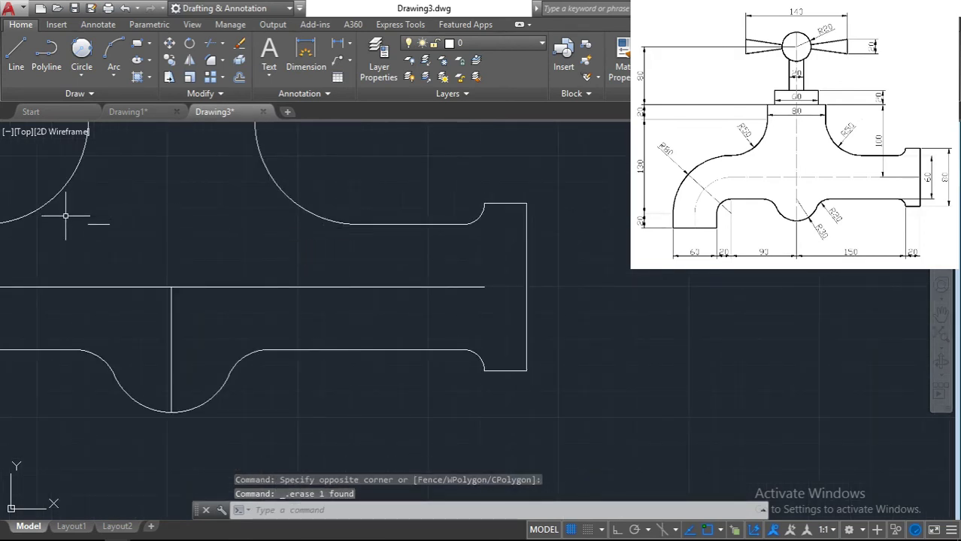
# Trim the stem's two side lines where they run through the upper collar
pyautogui.scroll(-3, 199, 221)
pyautogui.moveTo(206, 233)
pyautogui.mouseDown(button='middle')
pyautogui.moveTo(233, 311)
pyautogui.moveTo(330, 306)
pyautogui.mouseUp(button='middle')
pyautogui.scroll(5, 233, 259)
pyautogui.scroll(4, 330, 306)
pyautogui.press('Return')
pyautogui.press('Return')
pyautogui.click(309, 289)
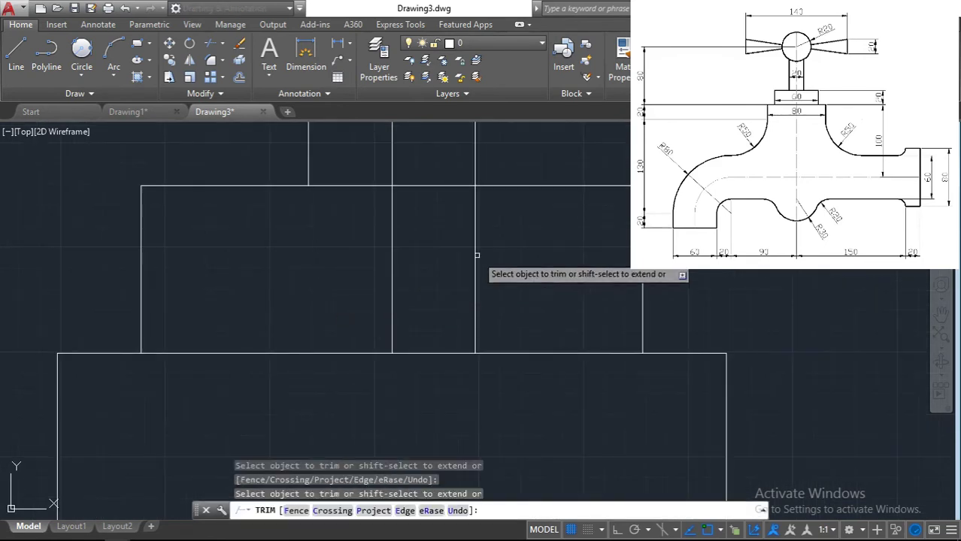
pyautogui.scroll(-4, 475, 253)
# Erase the vertical centre line segment between the horizontal axis and the bottom bulge
pyautogui.scroll(3, 433, 321)
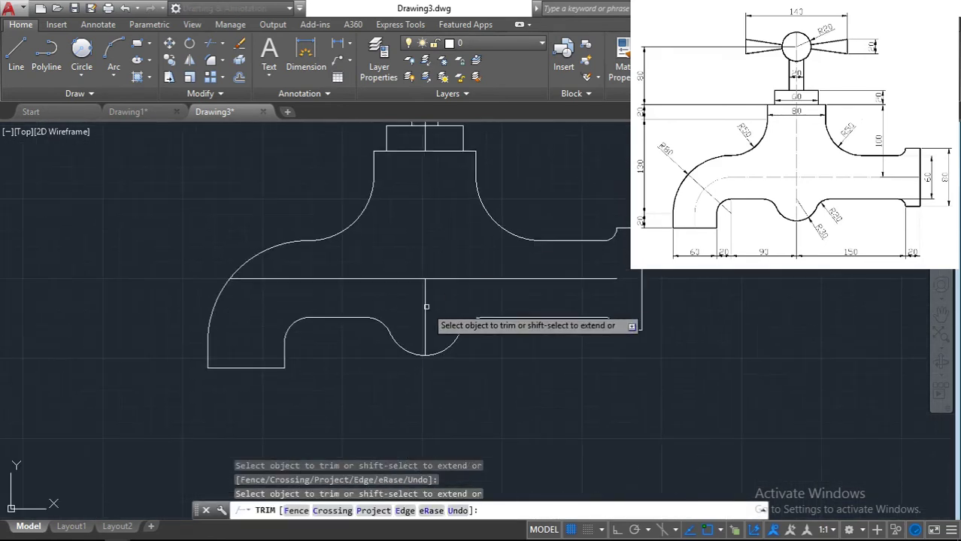
pyautogui.scroll(-2, 425, 224)
pyautogui.scroll(1, 444, 217)
pyautogui.click(430, 286)
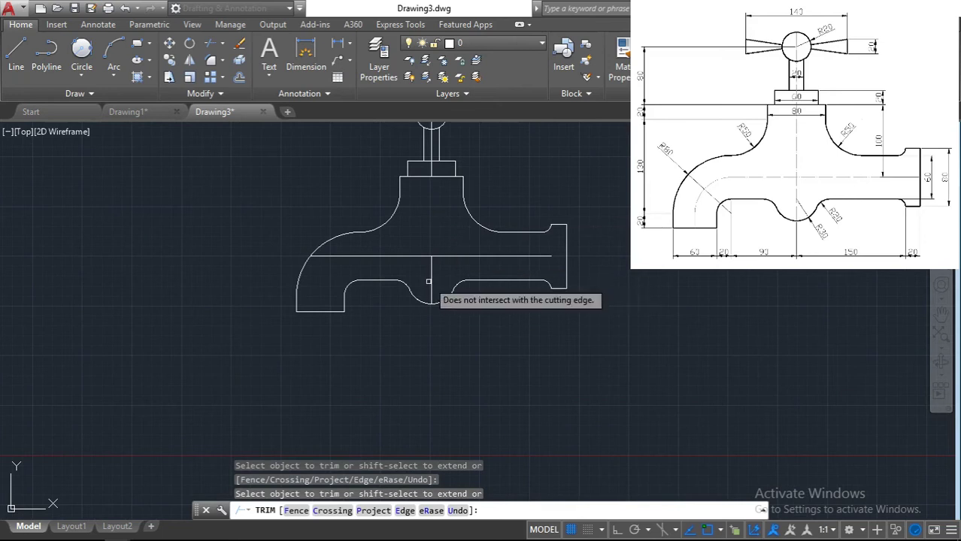
pyautogui.press('Escape')
pyautogui.click(432, 278)
pyautogui.press('Delete')
# Stretch the vertical centre line to extend above the handle circle and below the bottom bulge
pyautogui.scroll(2, 434, 275)
pyautogui.scroll(-3, 326, 418)
pyautogui.scroll(1, 283, 388)
pyautogui.scroll(-2, 284, 277)
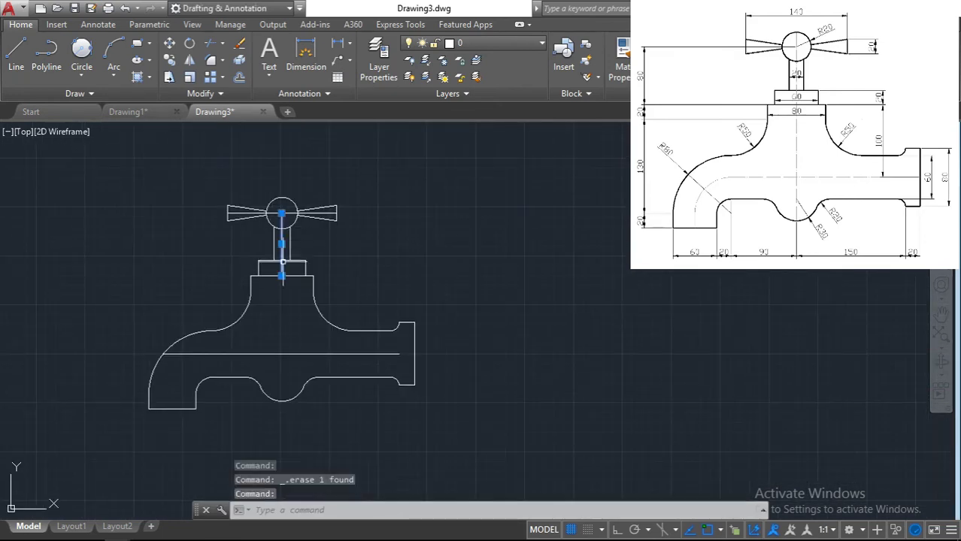
pyautogui.click(281, 276)
pyautogui.click(281, 438)
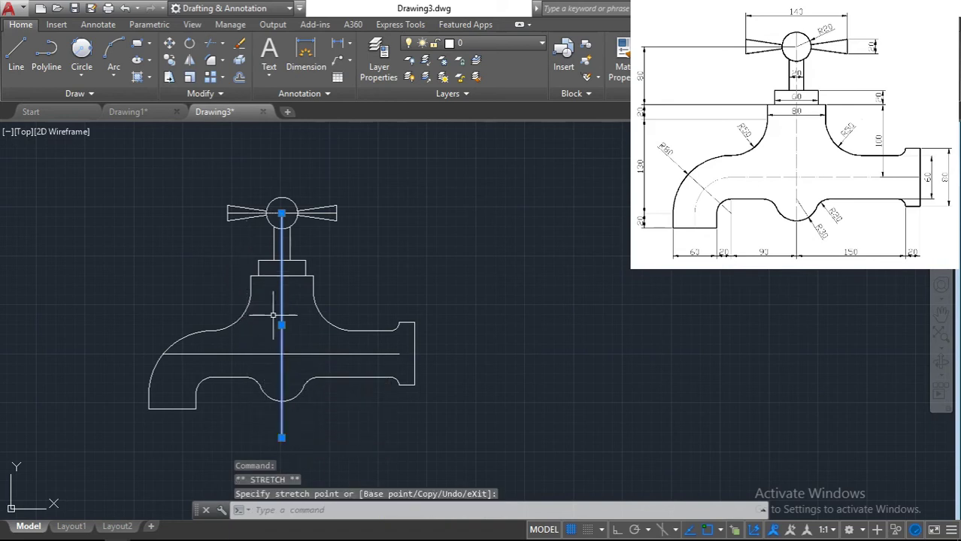
pyautogui.click(281, 176)
pyautogui.press('Escape')
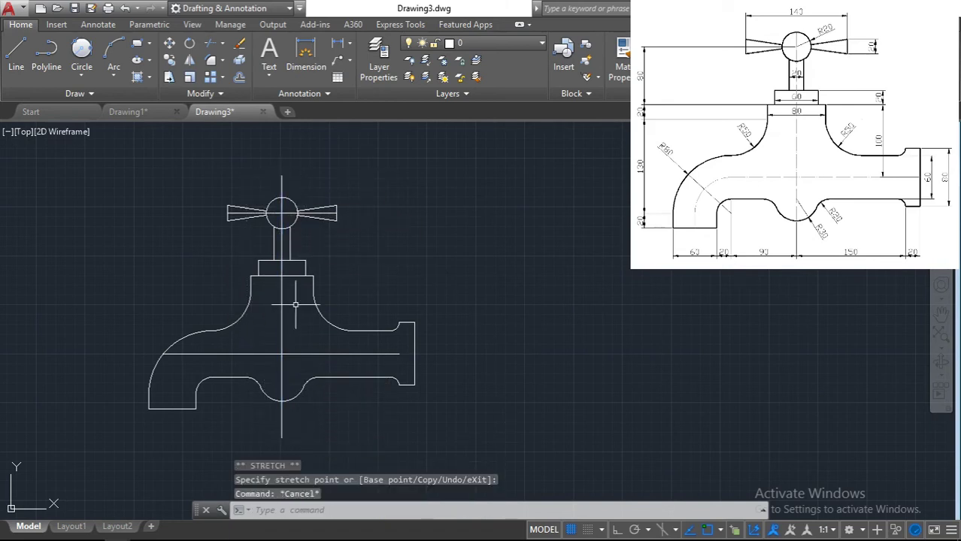
# Stretch the horizontal centre line beyond the pipe's right flange and past the spout on the left
pyautogui.click(372, 353)
pyautogui.click(398, 353)
pyautogui.click(444, 353)
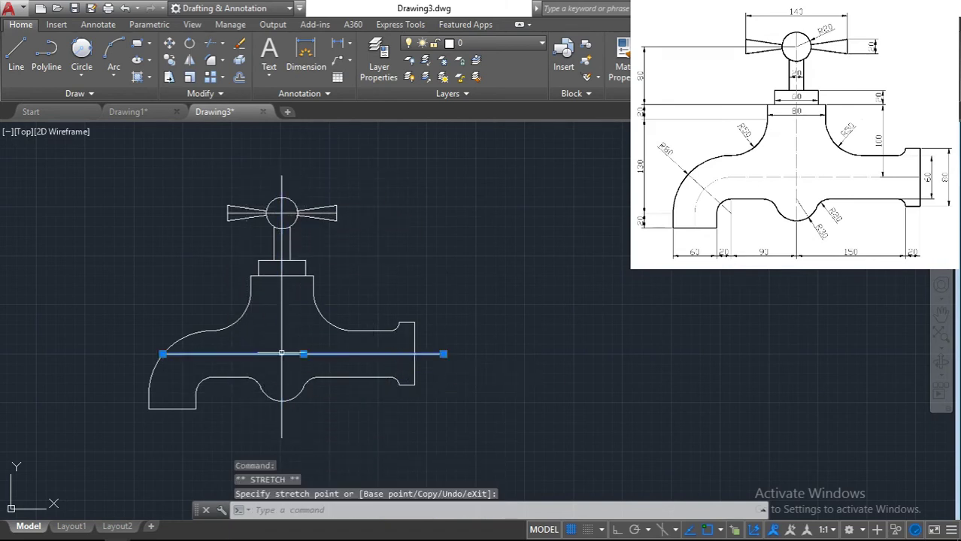
pyautogui.click(162, 354)
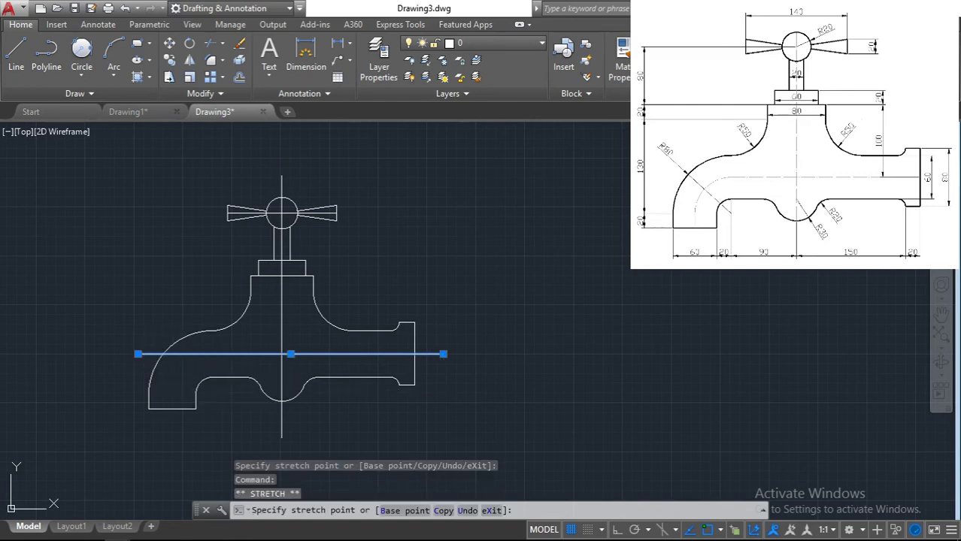
pyautogui.click(137, 353)
pyautogui.press('Escape')
pyautogui.click(450, 223)
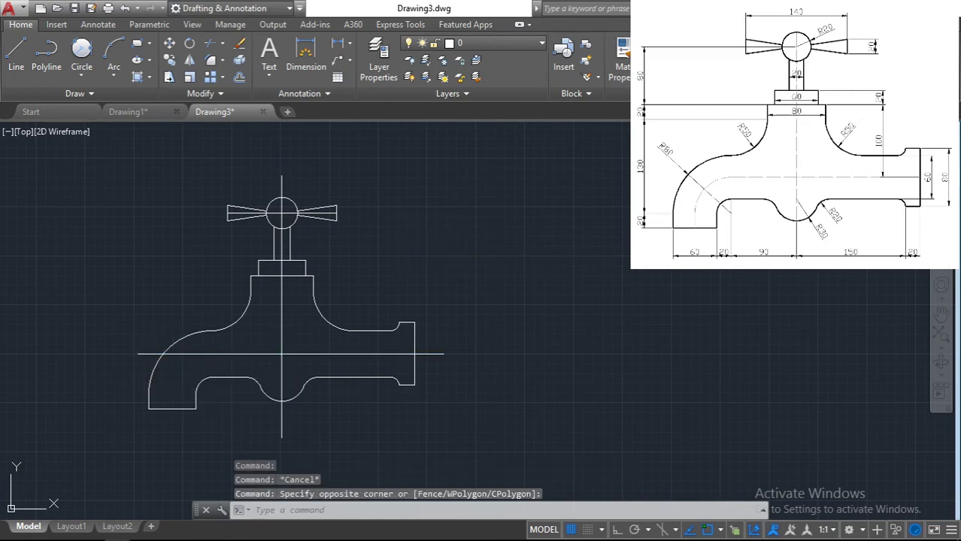
# Load the CENTER linetype and set both the global scale factor and the current object scale to 10
pyautogui.click(680, 141)
pyautogui.click(325, 151)
pyautogui.scroll(-10, 253, 293)
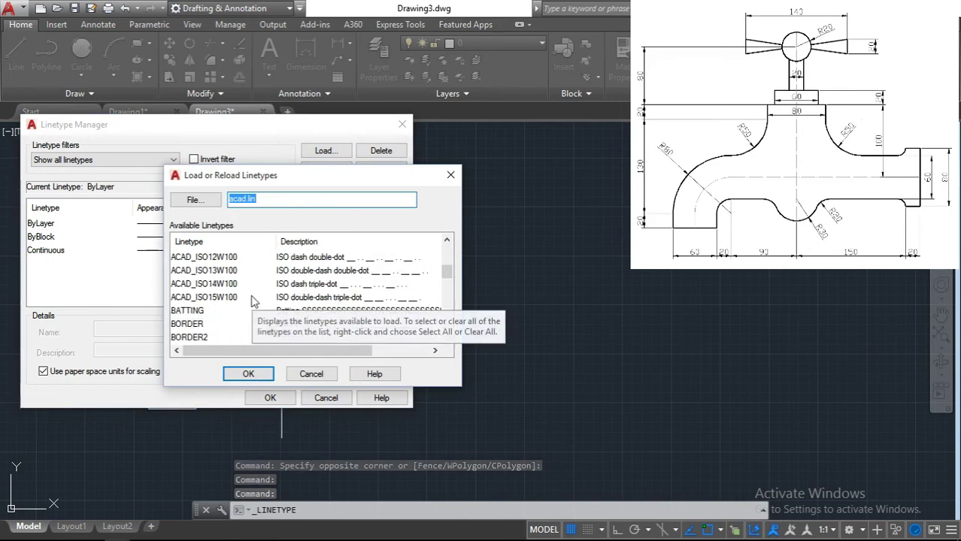
pyautogui.click(253, 284)
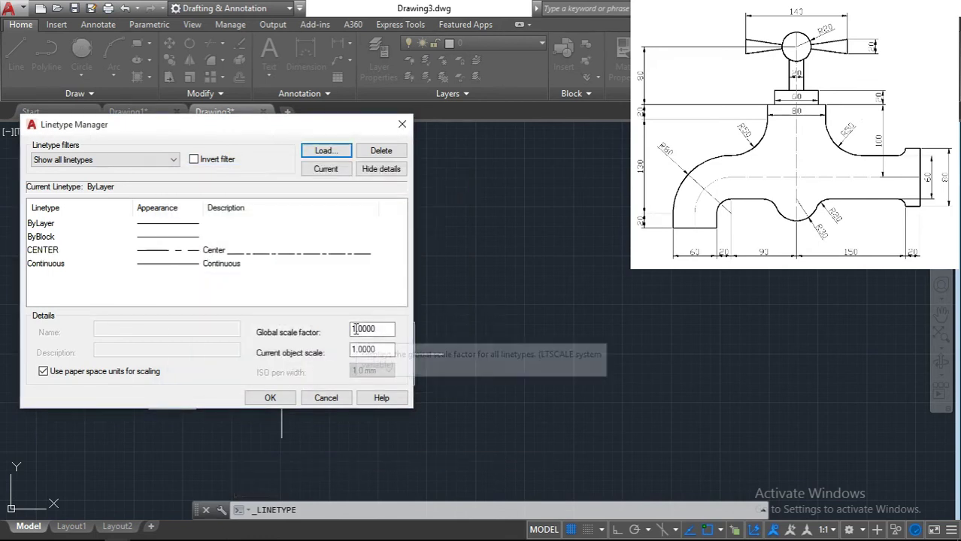
pyautogui.click(385, 330)
pyautogui.write('0')
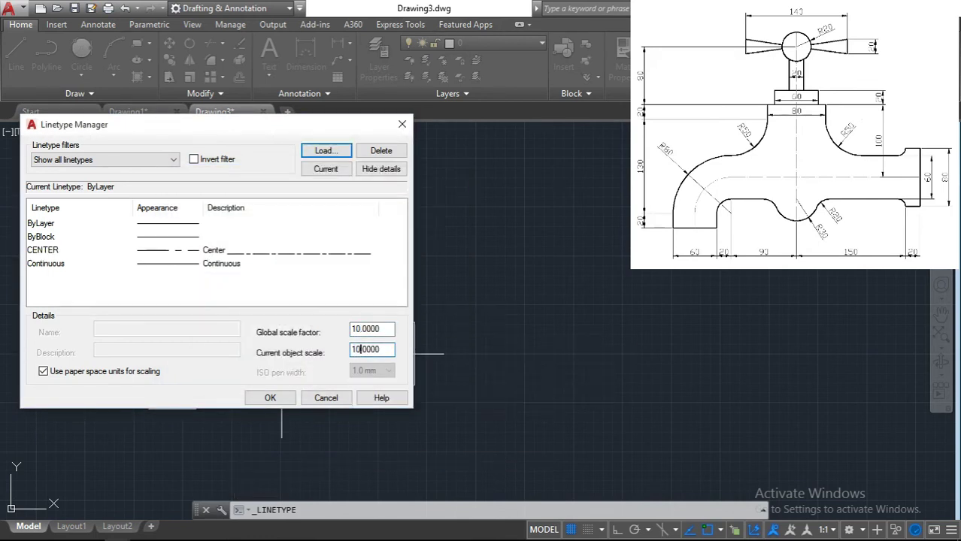
pyautogui.click(272, 398)
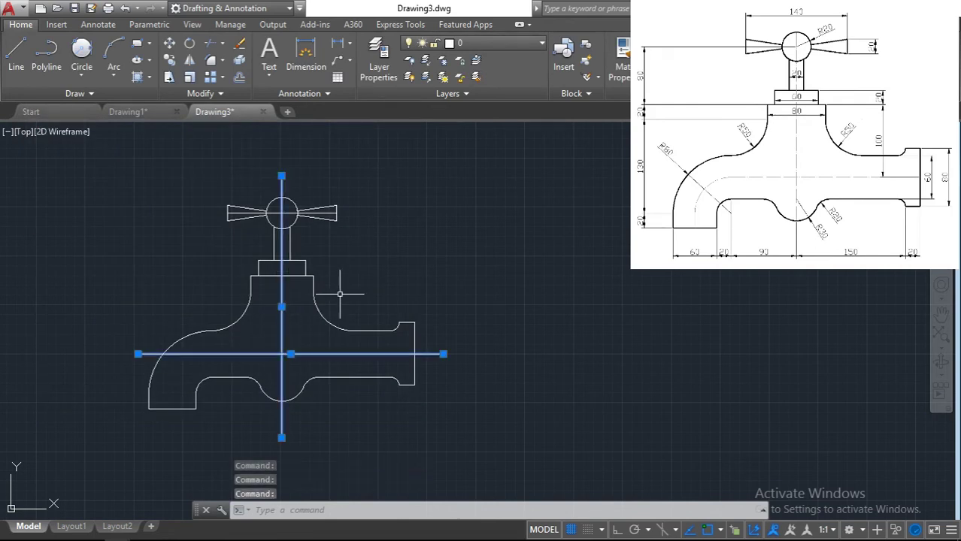
# Apply the CENTER linetype and green colour to the vertical, horizontal and handle centre lines
pyautogui.click(281, 202)
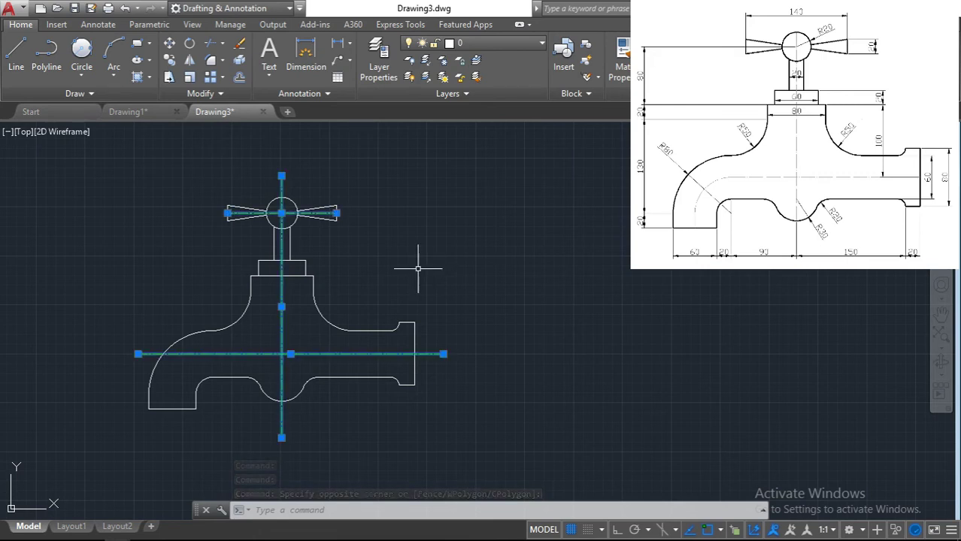
pyautogui.press('Escape')
pyautogui.press('Escape')
pyautogui.click(395, 244)
pyautogui.scroll(5, 326, 242)
pyautogui.scroll(-5, 326, 242)
pyautogui.scroll(2, 378, 258)
pyautogui.moveTo(378, 259); pyautogui.dragTo(392, 263, button='middle')
pyautogui.scroll(-3, 392, 257)
pyautogui.scroll(3, 393, 259)
pyautogui.moveTo(392, 259)
pyautogui.mouseDown(button='middle')
pyautogui.moveTo(409, 262)
pyautogui.moveTo(409, 244)
pyautogui.mouseUp(button='middle')
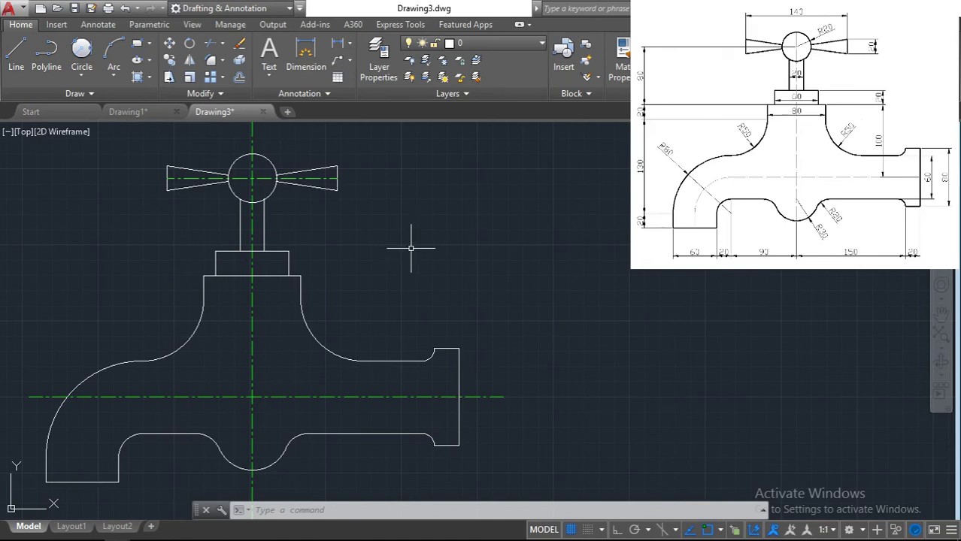
pyautogui.click(307, 70)
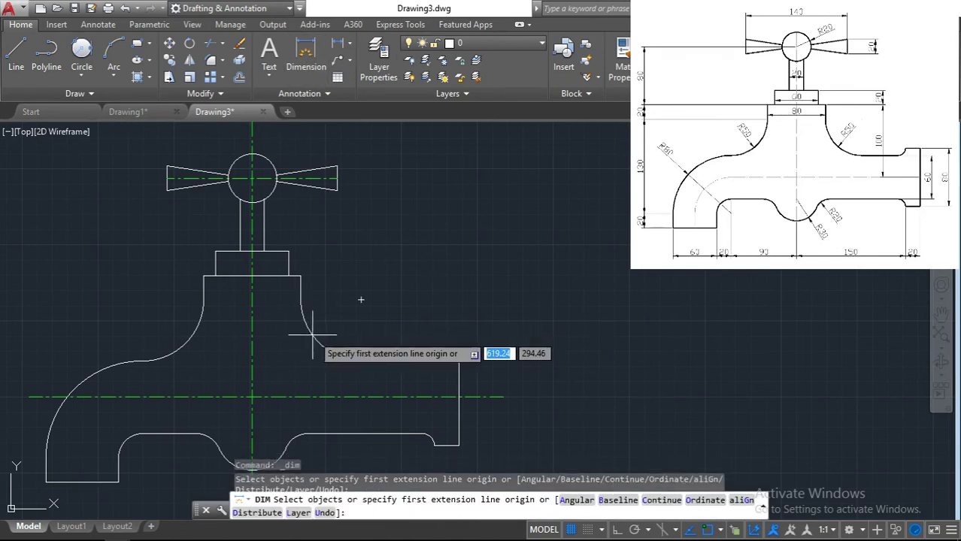
pyautogui.scroll(2, 310, 327)
pyautogui.scroll(3, 307, 326)
pyautogui.click(305, 342)
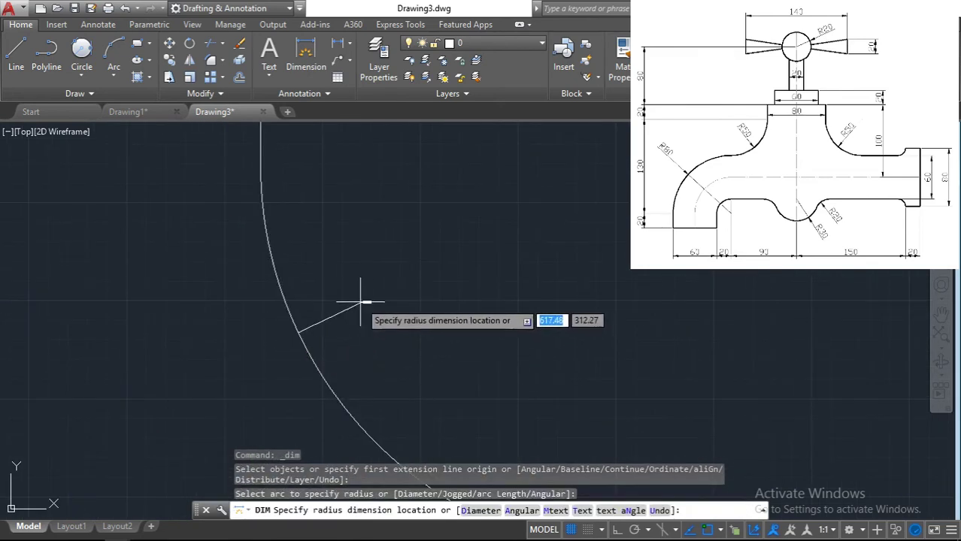
pyautogui.press('Escape')
pyautogui.scroll(-5, 366, 285)
pyautogui.scroll(2, 339, 290)
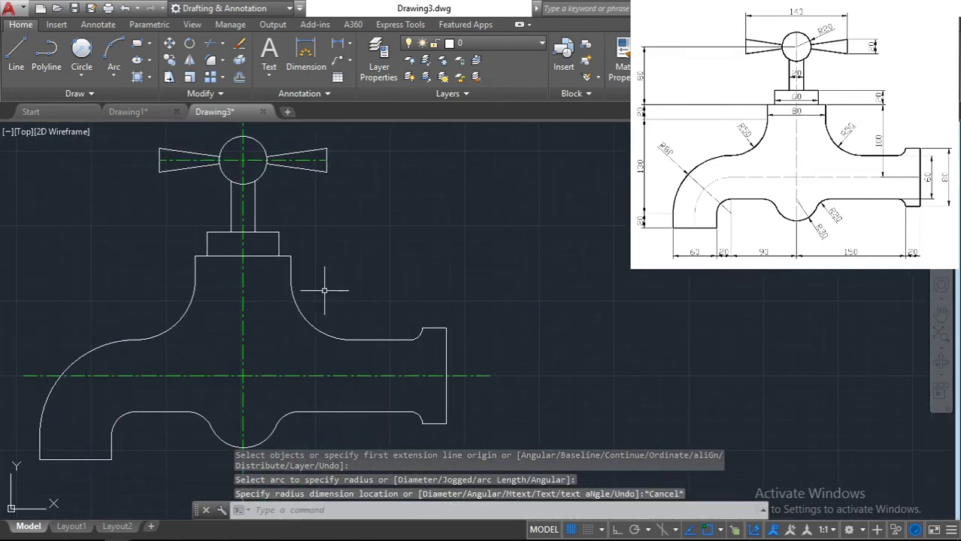
# Modify the Standard dimension style to use yellow text with a height of 4
pyautogui.write('d')
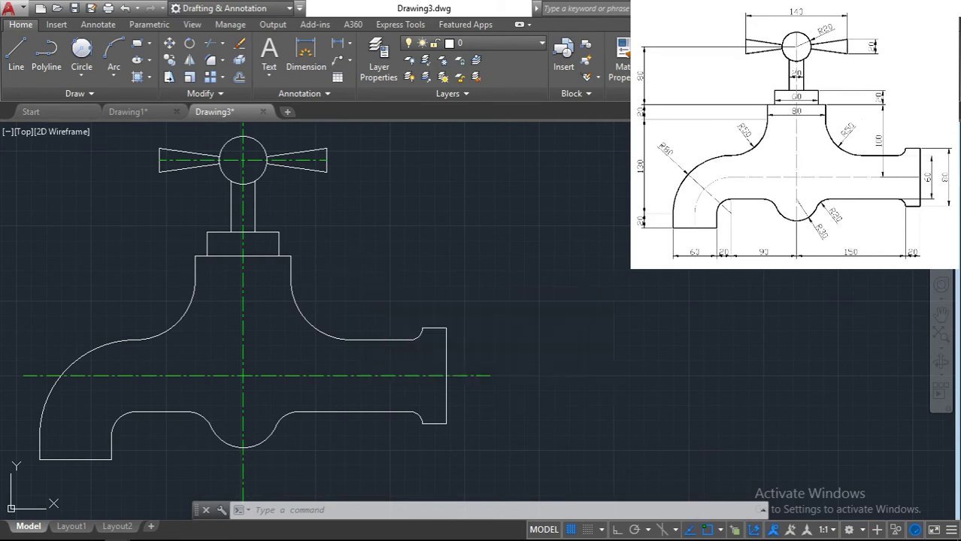
pyautogui.press('Return')
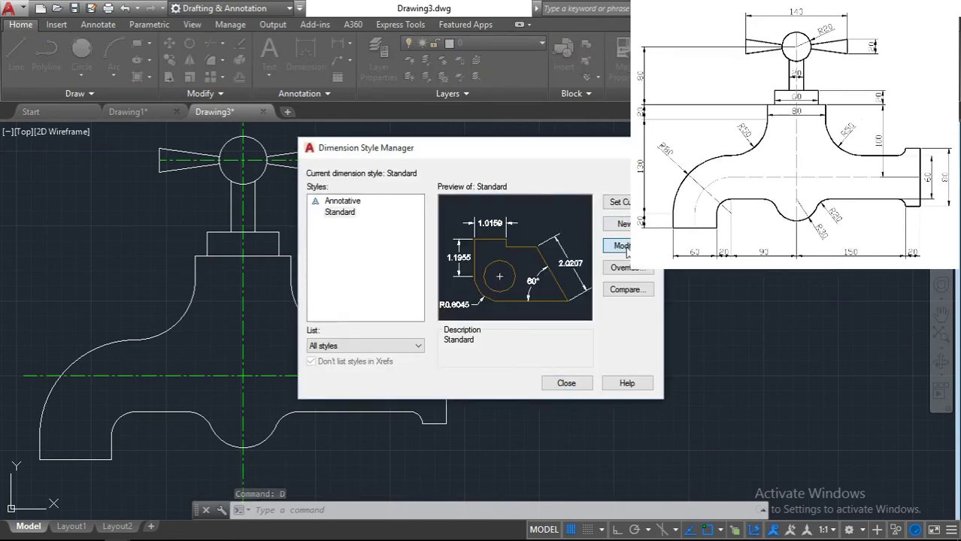
pyautogui.click(623, 246)
pyautogui.click(410, 179)
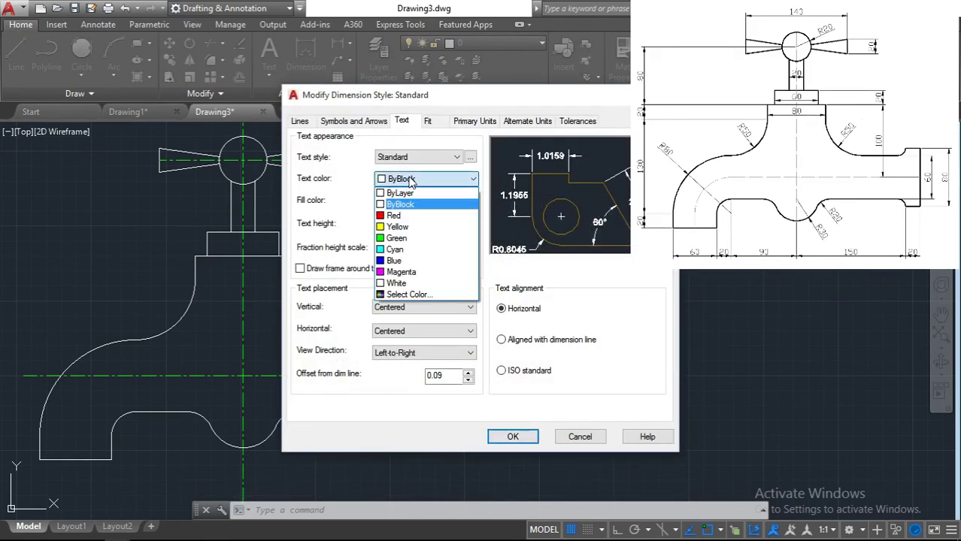
pyautogui.click(404, 227)
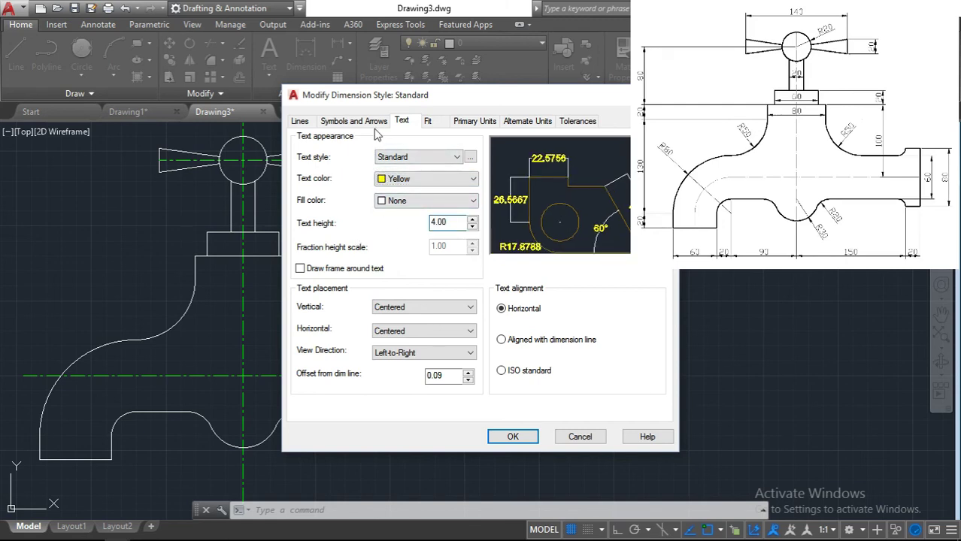
# Set the Standard dimension style's arrow size to 3 and dimension line colour to cyan, and save the style
pyautogui.click(348, 122)
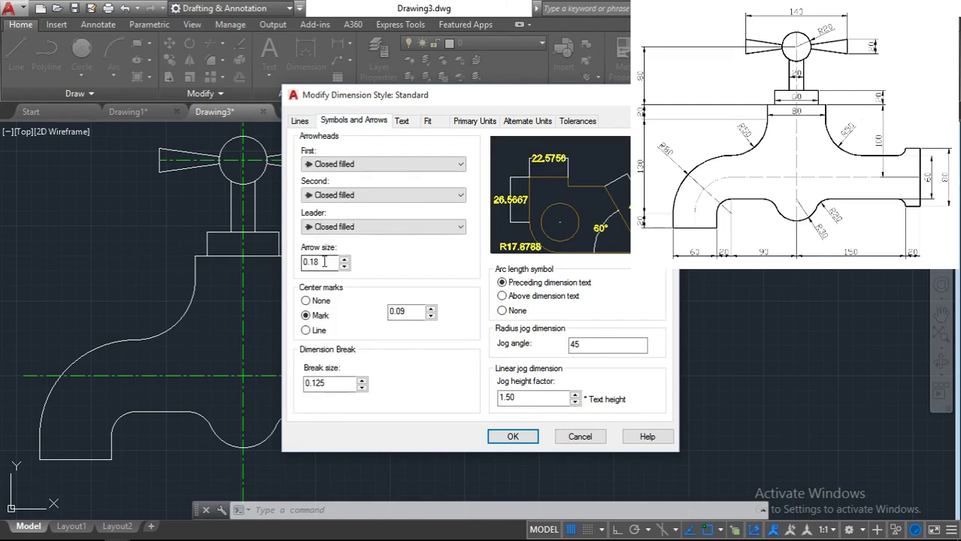
pyautogui.write('0.08')
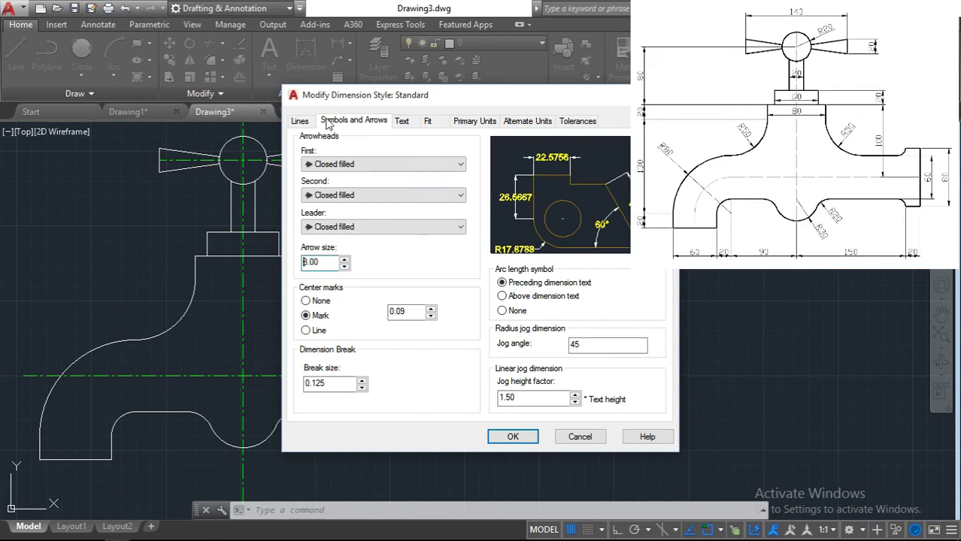
pyautogui.click(299, 121)
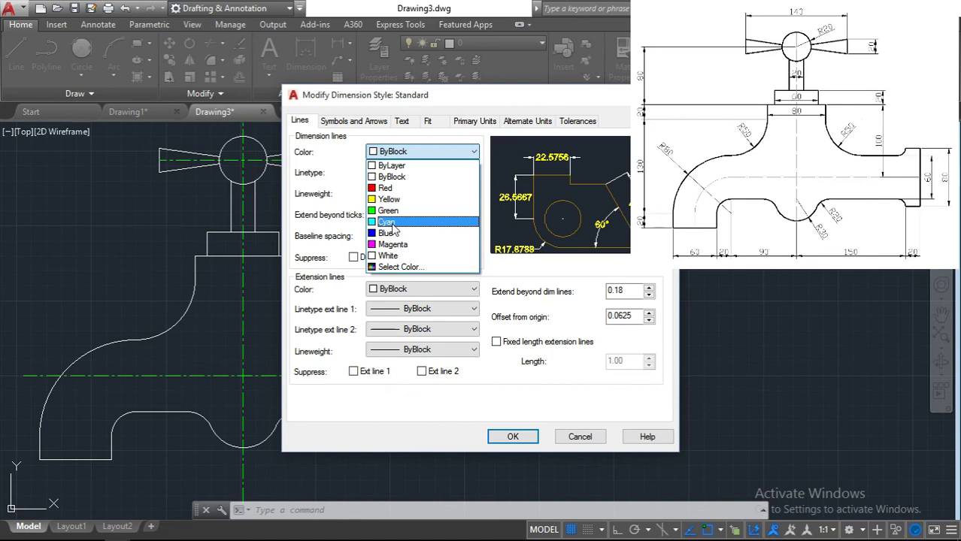
pyautogui.click(386, 223)
pyautogui.click(512, 436)
pyautogui.click(569, 381)
pyautogui.click(305, 54)
pyautogui.click(305, 309)
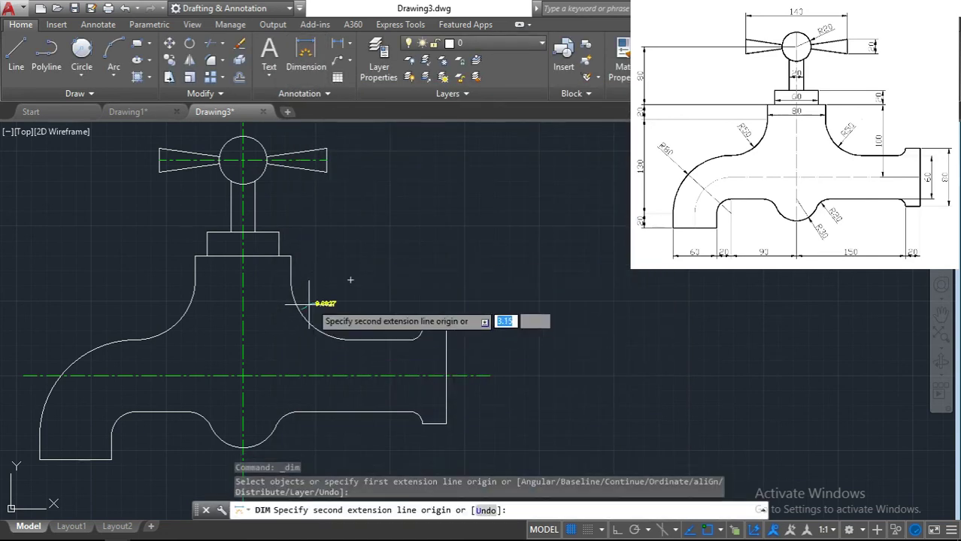
pyautogui.click(318, 288)
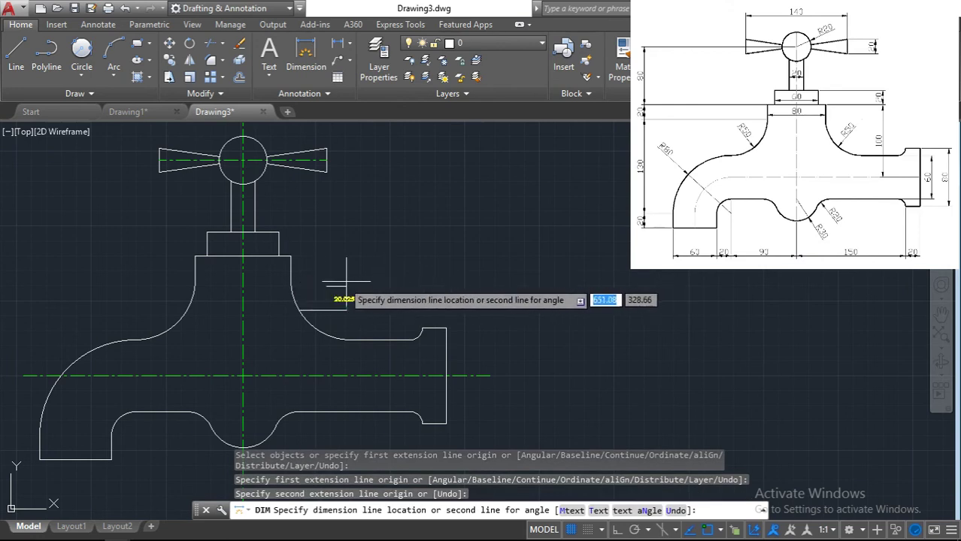
pyautogui.click(326, 275)
pyautogui.scroll(5, 369, 286)
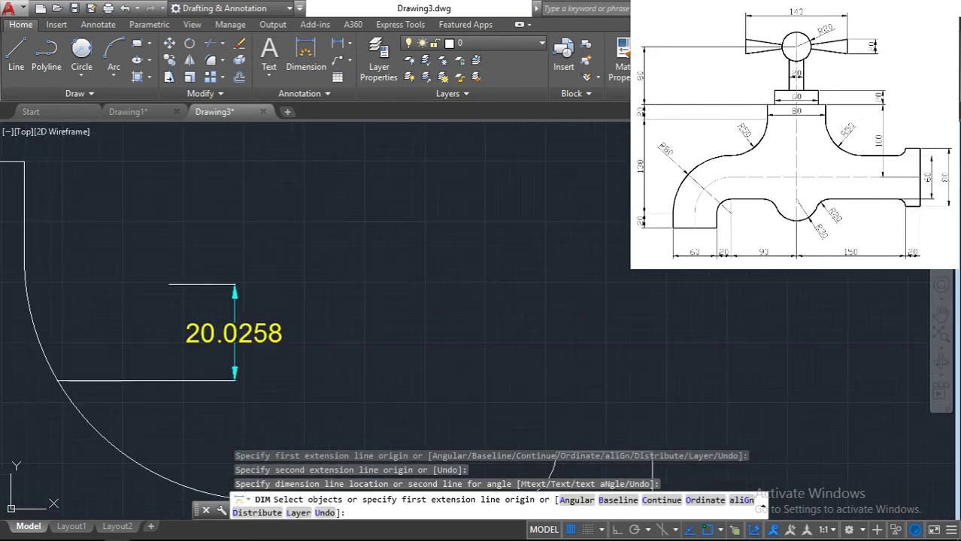
pyautogui.scroll(-3, 317, 278)
pyautogui.hotkey('ctrl', 'z')
# Dimension the radius of the right neck arc and the length of the pipe flange's upper edge
pyautogui.click(279, 344)
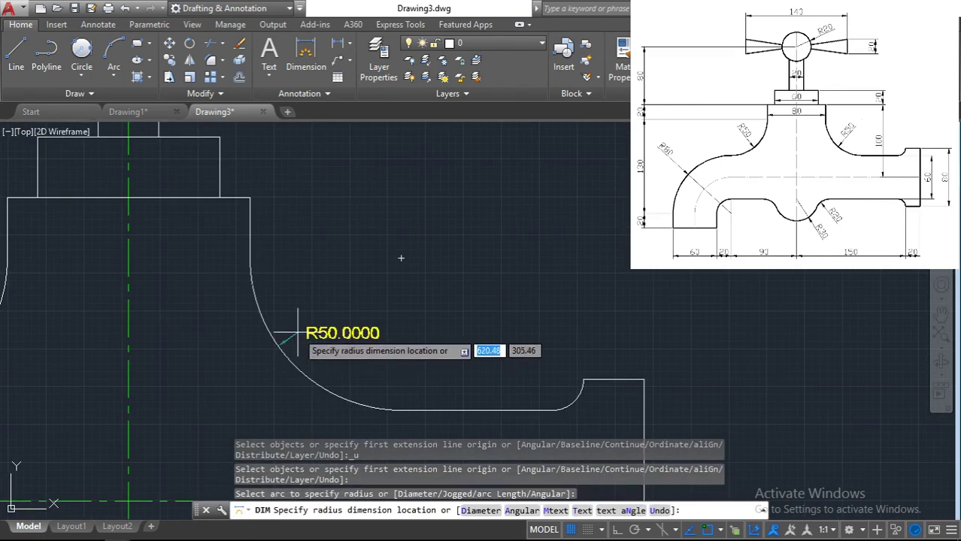
pyautogui.click(309, 314)
pyautogui.scroll(5, 455, 323)
pyautogui.press('Return')
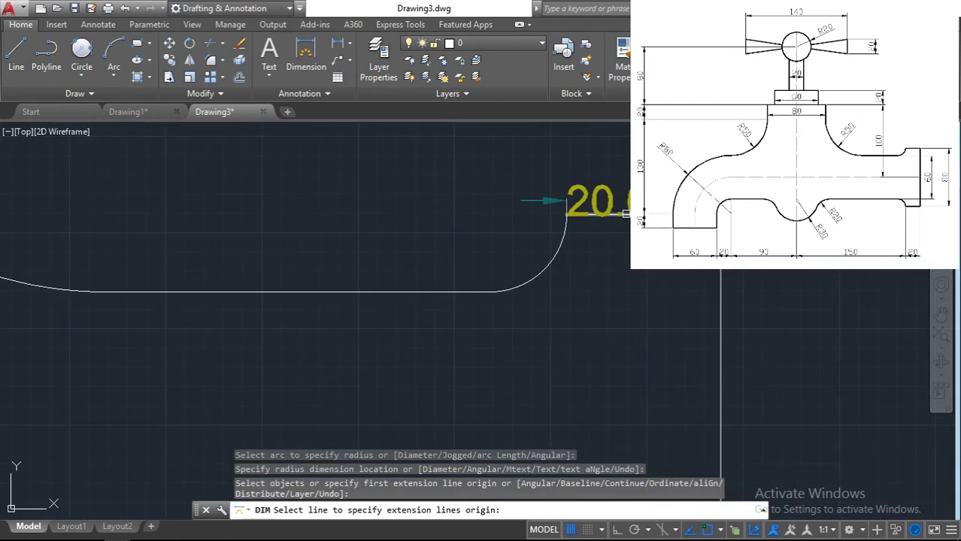
pyautogui.click(719, 283)
pyautogui.click(719, 283)
# Dimension the pipe flange's full end-face height on its outer side and the length of its lower edge
pyautogui.press('Return')
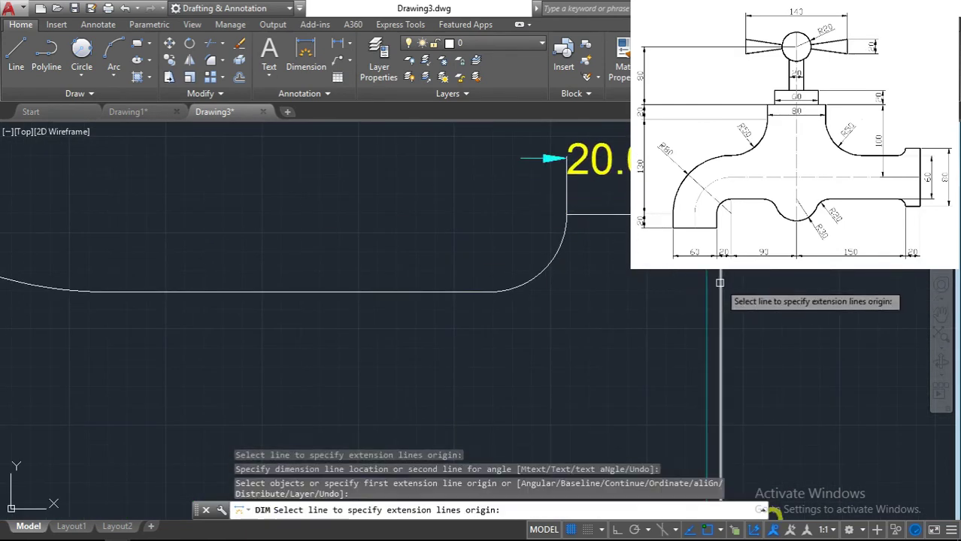
pyautogui.click(720, 283)
pyautogui.click(799, 351)
pyautogui.scroll(-4, 566, 311)
pyautogui.scroll(4, 282, 243)
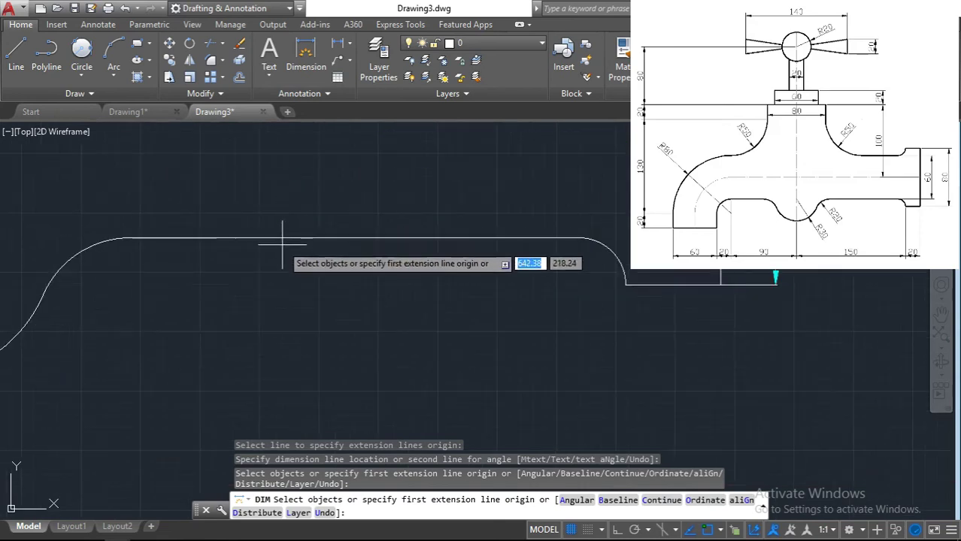
pyautogui.press('Return')
pyautogui.click(684, 285)
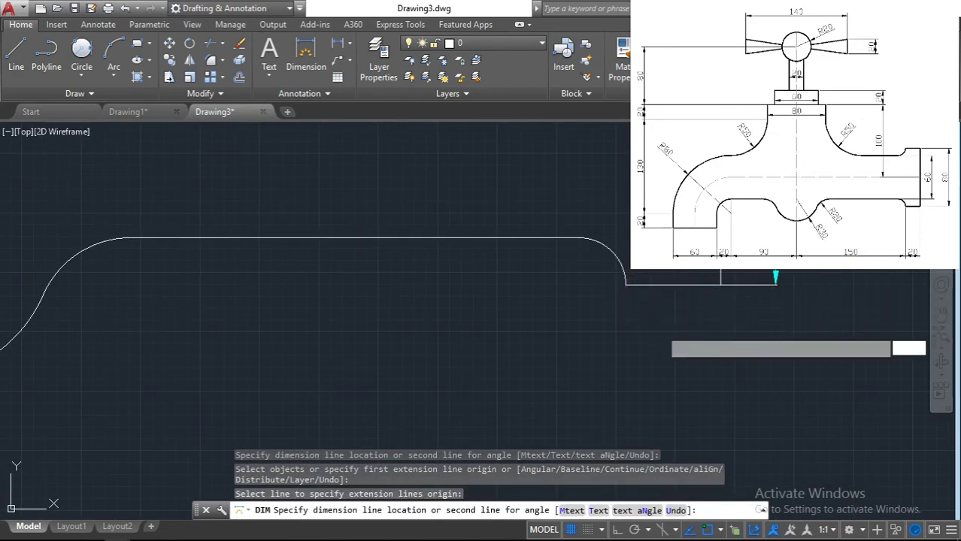
pyautogui.click(658, 319)
# Add radius dimensions to the bottom bulge arc and the fillet arc on its left
pyautogui.scroll(-3, 338, 327)
pyautogui.moveTo(339, 331); pyautogui.dragTo(422, 303, button='middle')
pyautogui.click(323, 317)
pyautogui.click(329, 331)
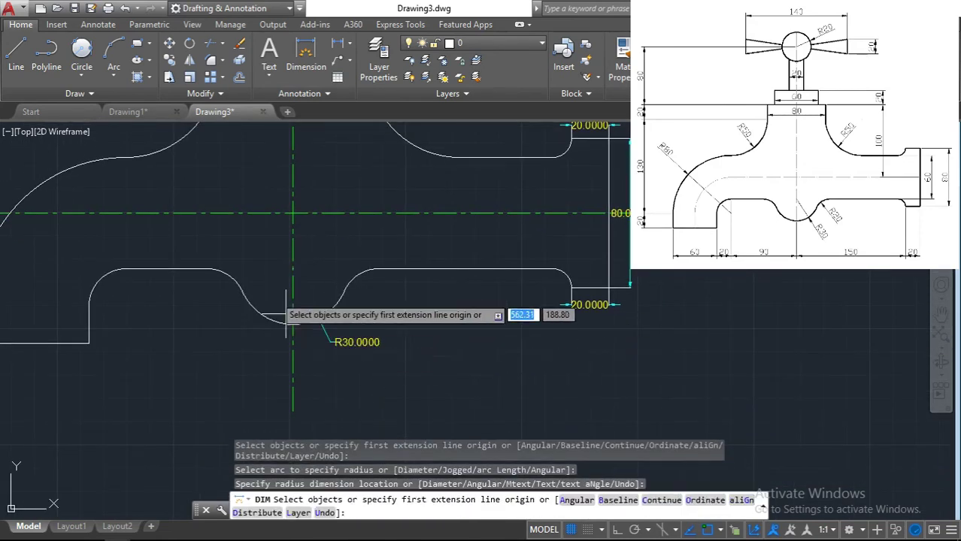
pyautogui.scroll(3, 228, 263)
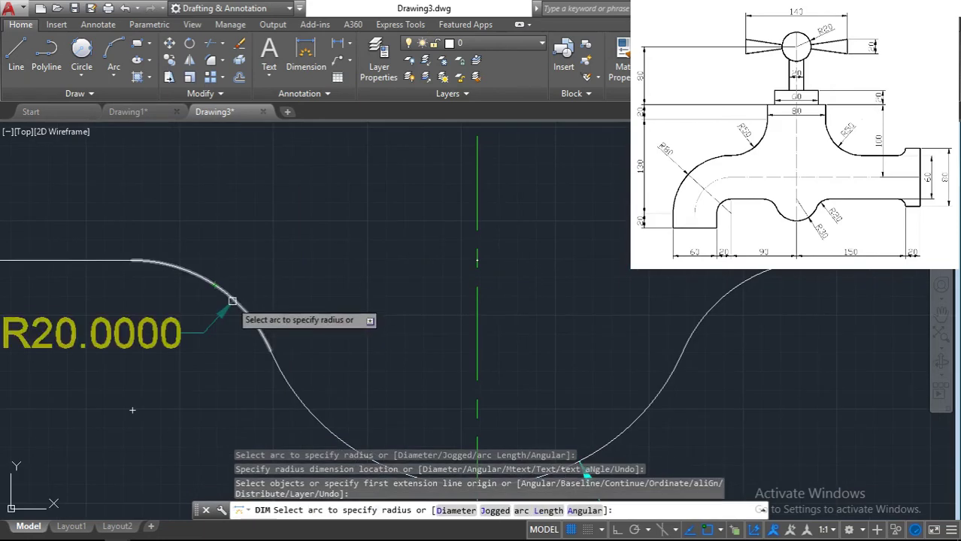
pyautogui.click(215, 321)
pyautogui.click(207, 360)
pyautogui.scroll(-3, 188, 349)
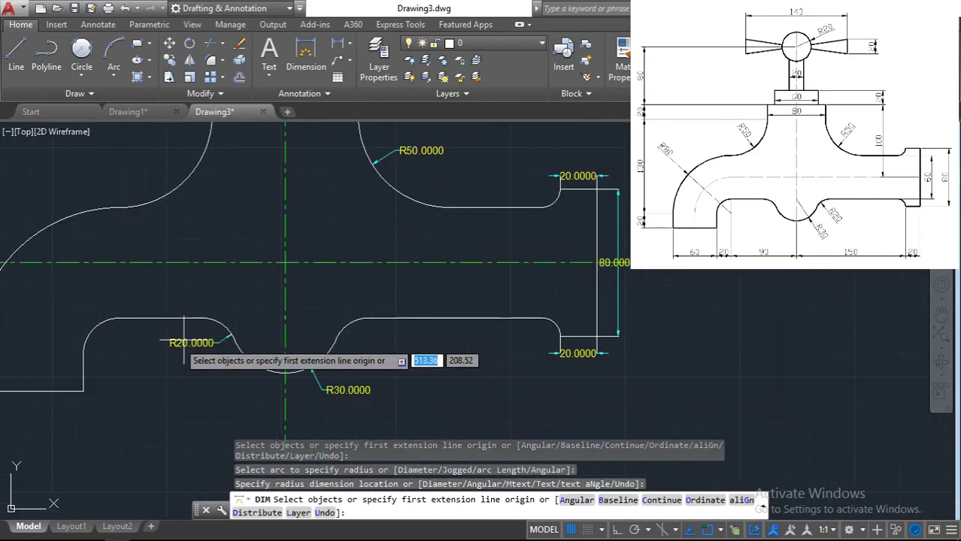
# Dimension the height of the short vertical edge on the inner side of the spout outlet
pyautogui.scroll(3, 83, 317)
pyautogui.scroll(-1, 86, 318)
pyautogui.press('Return')
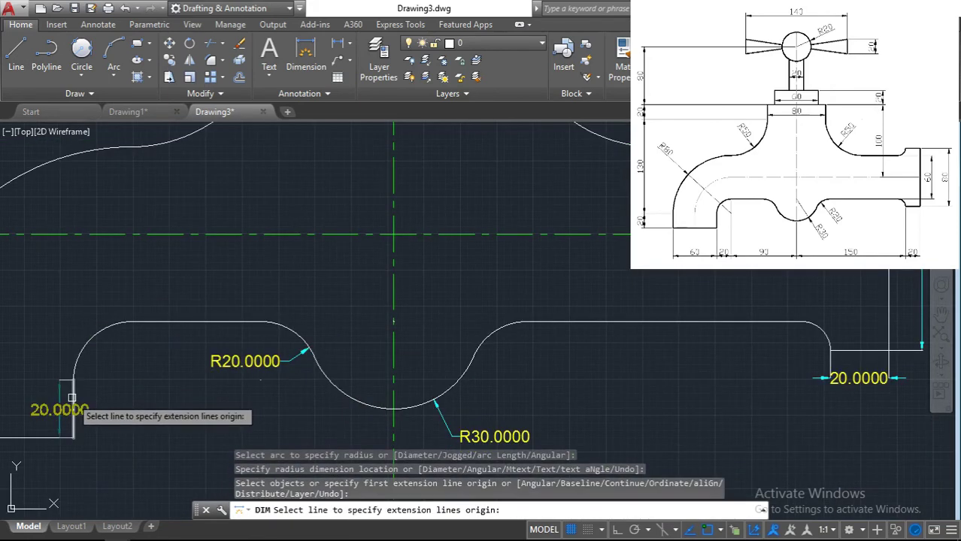
pyautogui.click(124, 398)
# Dimension the width of the spout outlet below its bottom edge
pyautogui.scroll(-3, 124, 398)
pyautogui.press('Return')
pyautogui.scroll(-2, 45, 424)
pyautogui.click(47, 434)
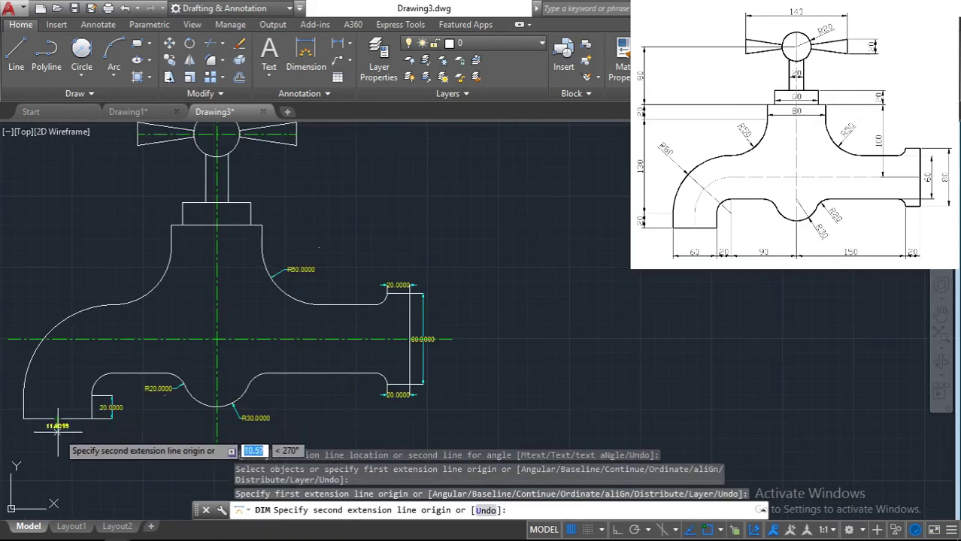
pyautogui.scroll(4, 188, 390)
pyautogui.click(279, 382)
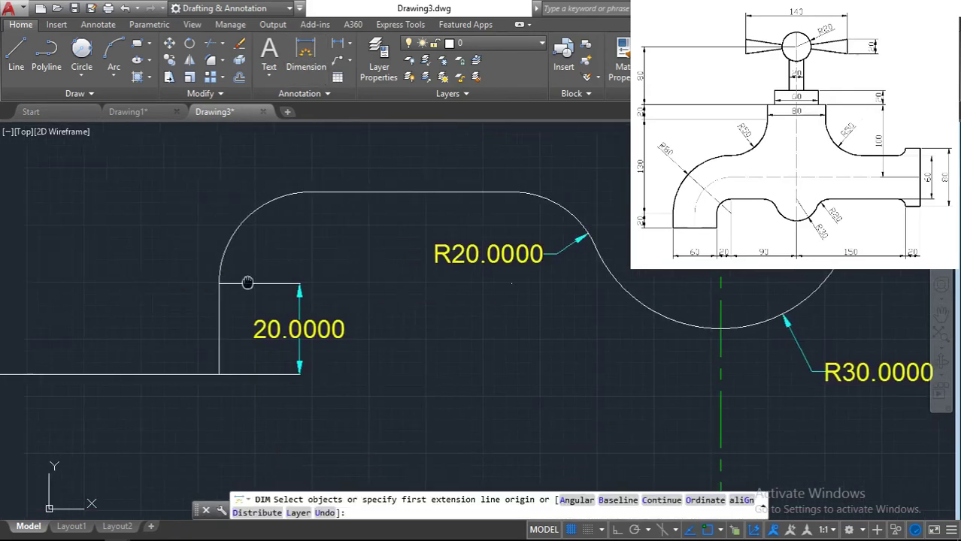
pyautogui.scroll(2, 354, 367)
pyautogui.press('Return')
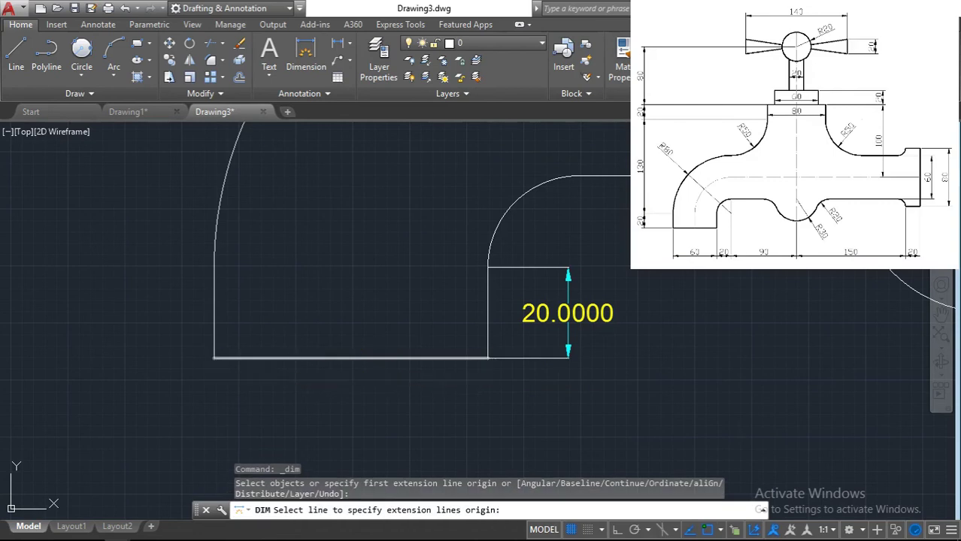
pyautogui.click(290, 358)
pyautogui.click(289, 402)
# Add radius dimensions to the spout's outer arc and the left neck arc
pyautogui.scroll(-3, 214, 307)
pyautogui.scroll(3, 111, 262)
pyautogui.click(127, 246)
pyautogui.click(127, 245)
pyautogui.click(72, 213)
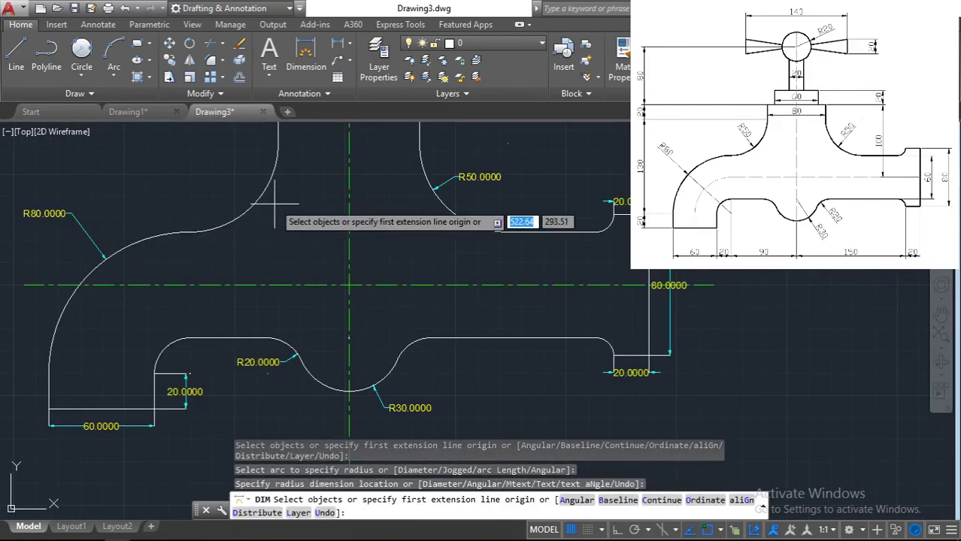
pyautogui.click(259, 190)
pyautogui.click(208, 174)
pyautogui.scroll(-3, 207, 175)
pyautogui.scroll(5, 205, 257)
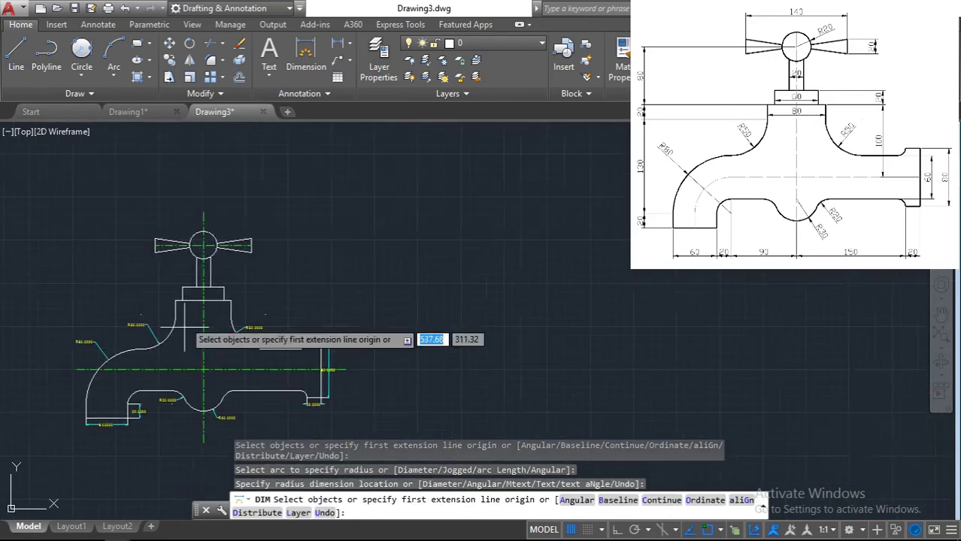
pyautogui.press('Return')
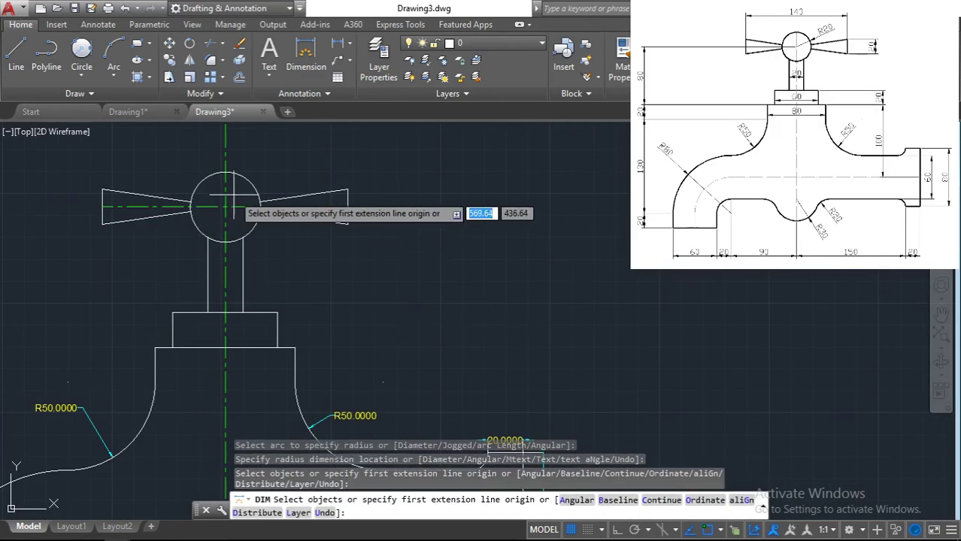
pyautogui.click(225, 206)
pyautogui.press('Escape')
pyautogui.scroll(4, 229, 199)
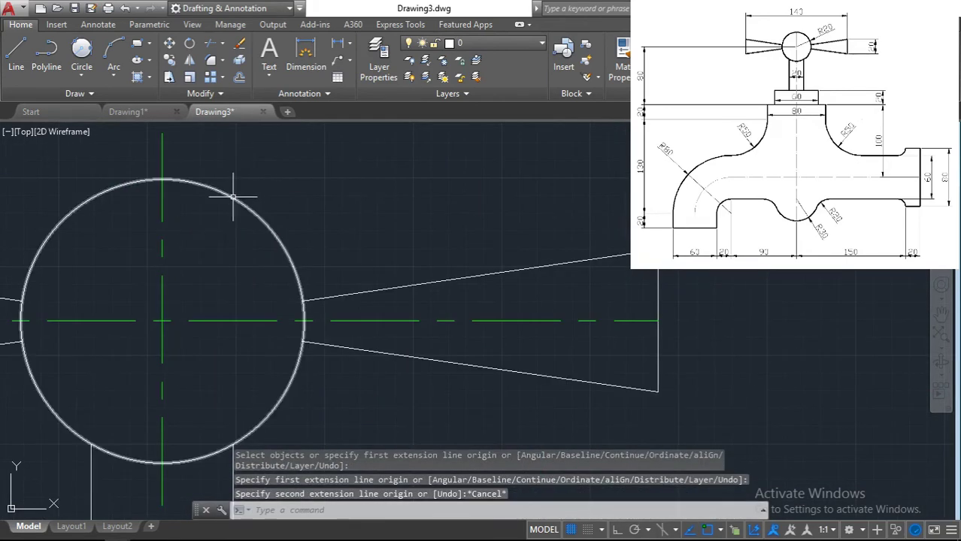
# Add a diameter dimension to the handle's central circle and dimension the height of the right handle arm's outer edge
pyautogui.click(242, 200)
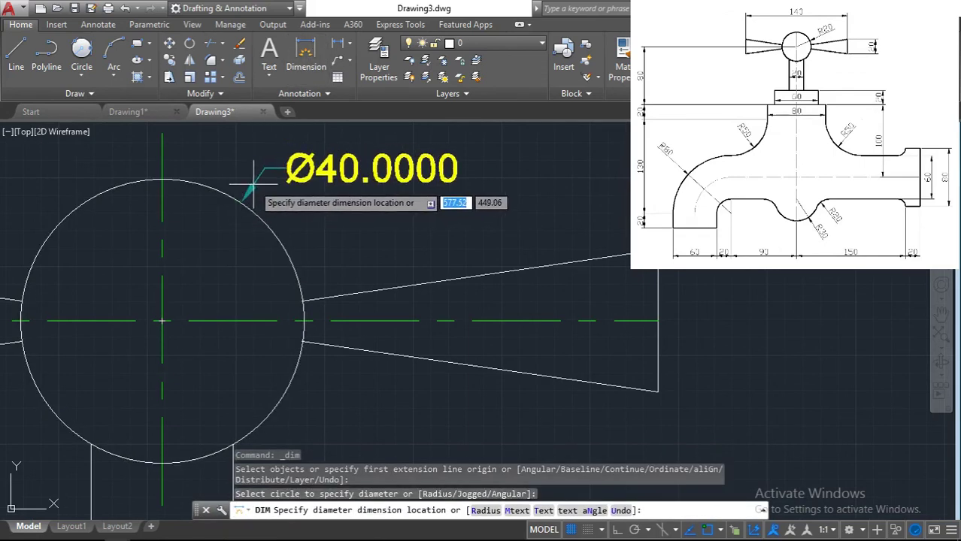
pyautogui.click(260, 171)
pyautogui.click(659, 304)
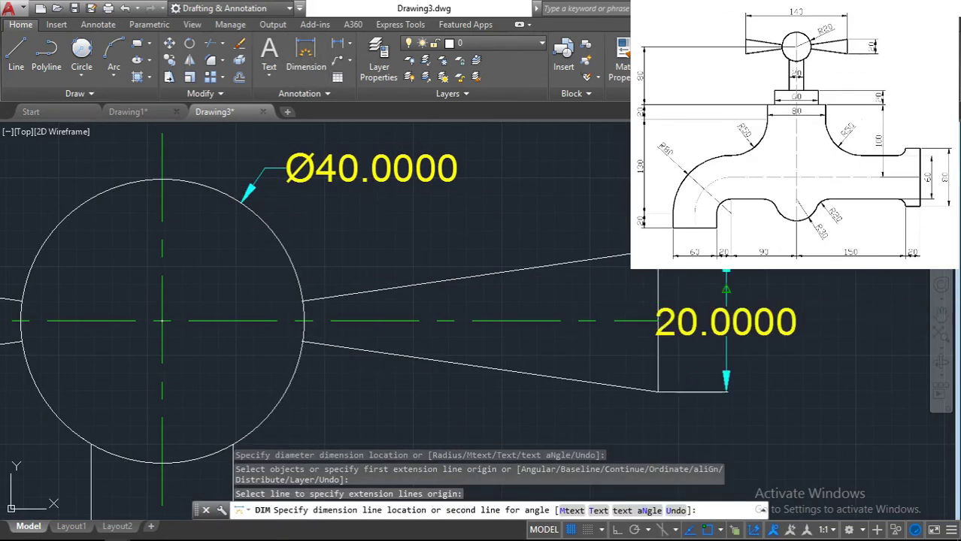
pyautogui.click(728, 331)
# Dimension the height of the left handle arm's outer vertical edge, placing the dimension outside the arm
pyautogui.moveTo(226, 279); pyautogui.dragTo(584, 266, button='middle')
pyautogui.moveTo(107, 288); pyautogui.dragTo(429, 296, button='middle')
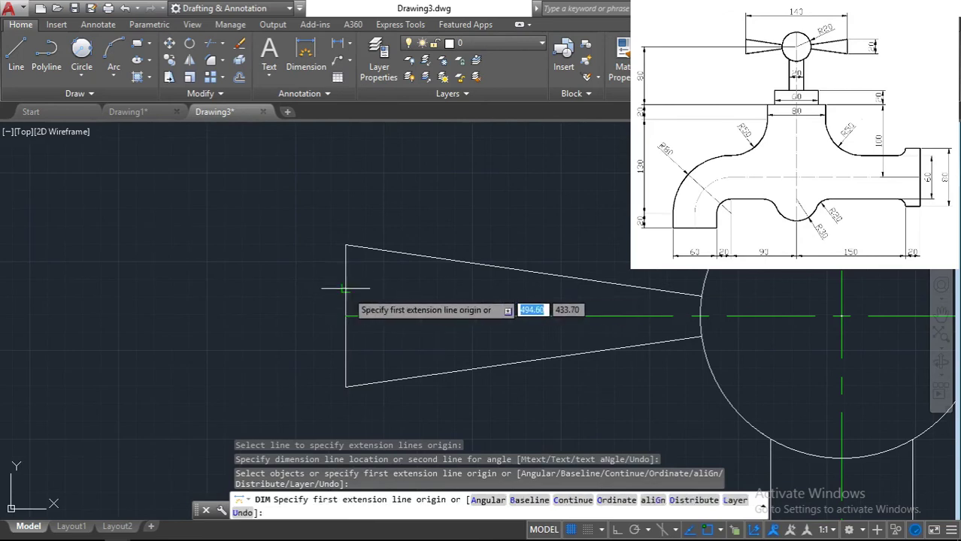
pyautogui.click(345, 269)
pyautogui.click(284, 319)
# Dimension the height of the left edge of the collar beneath the handle stem, placing the dimension outside the outline
pyautogui.scroll(-5, 263, 369)
pyautogui.scroll(-2, 105, 269)
pyautogui.scroll(2, 145, 337)
pyautogui.moveTo(146, 337); pyautogui.dragTo(510, 332, button='middle')
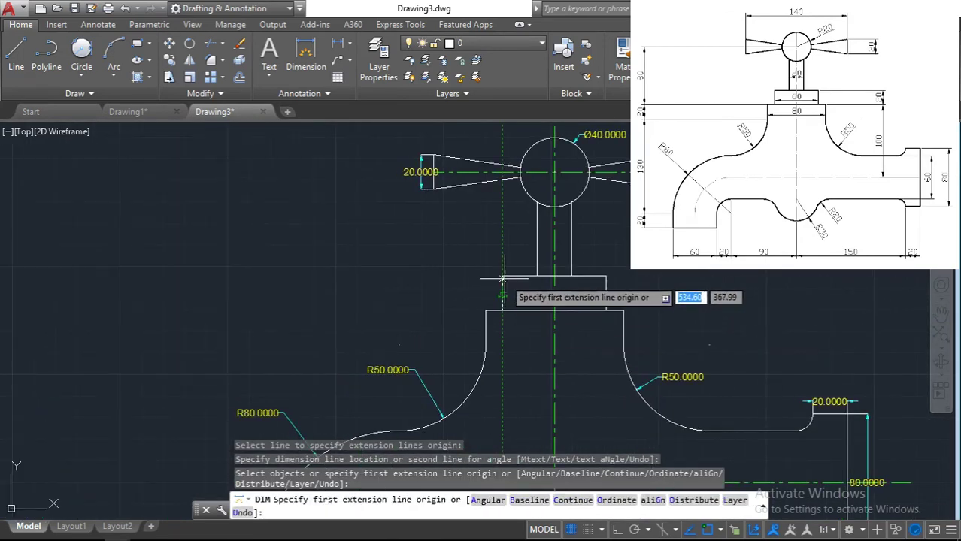
pyautogui.scroll(5, 490, 316)
pyautogui.click(489, 316)
pyautogui.press('Escape')
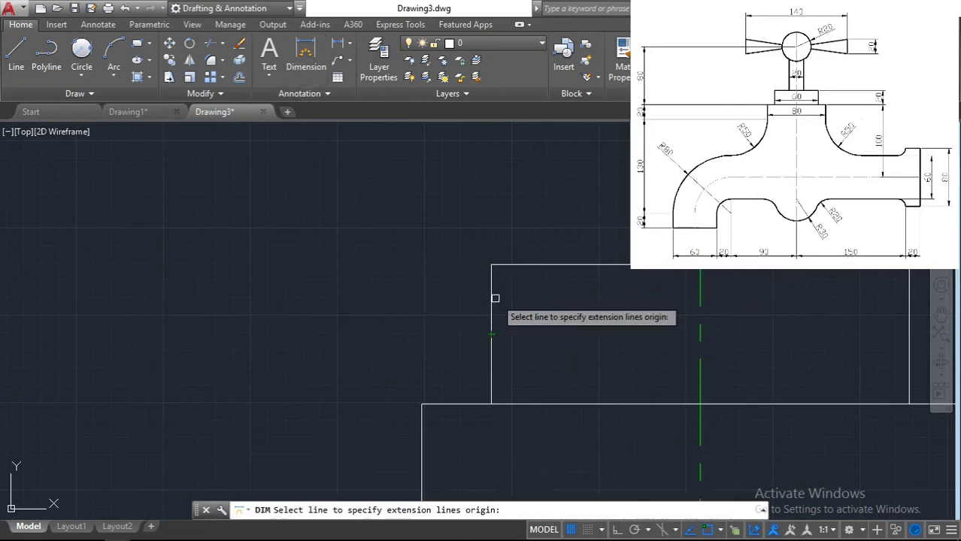
pyautogui.press('Return')
pyautogui.click(492, 360)
pyautogui.scroll(-4, 416, 359)
pyautogui.click(373, 335)
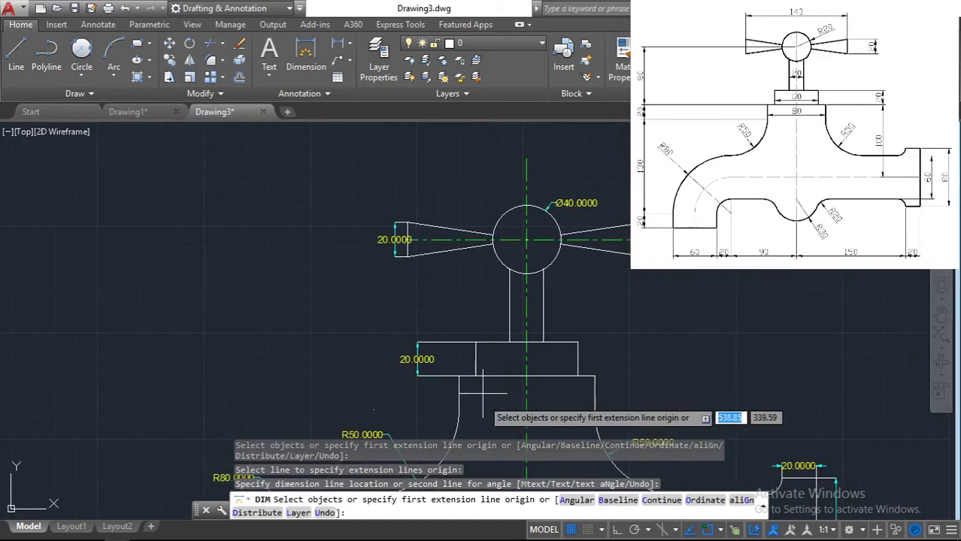
# Examine the dimensions across the whole faucet drawing and end the dimension command
pyautogui.scroll(-4, 617, 354)
pyautogui.scroll(3, 364, 218)
pyautogui.moveTo(364, 218); pyautogui.dragTo(348, 329, button='middle')
pyautogui.scroll(3, 348, 329)
pyautogui.scroll(-3, 427, 295)
pyautogui.scroll(3, 428, 294)
pyautogui.scroll(-3, 427, 295)
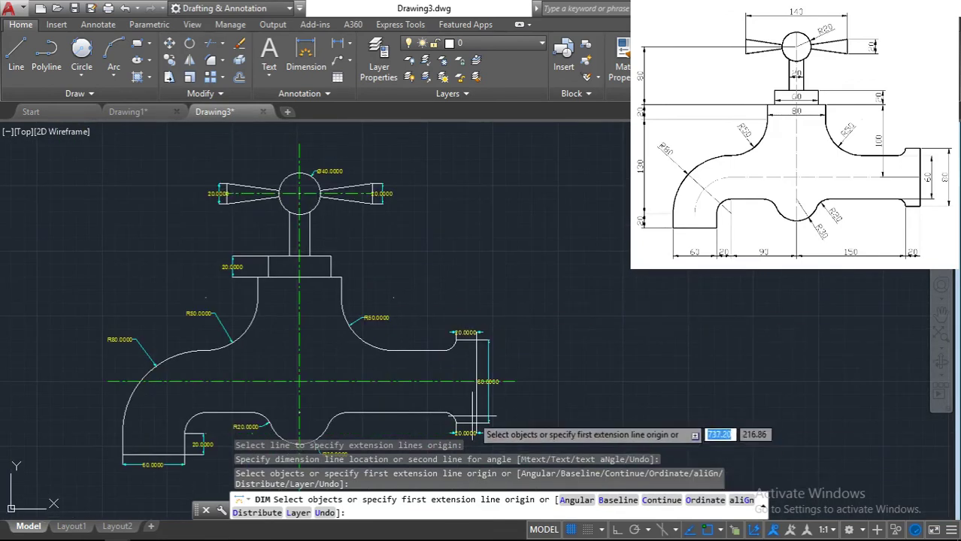
pyautogui.press('Escape')
pyautogui.press('Escape')
pyautogui.press('Escape')
pyautogui.press('Escape')
pyautogui.scroll(2, 451, 249)
pyautogui.scroll(-2, 450, 248)
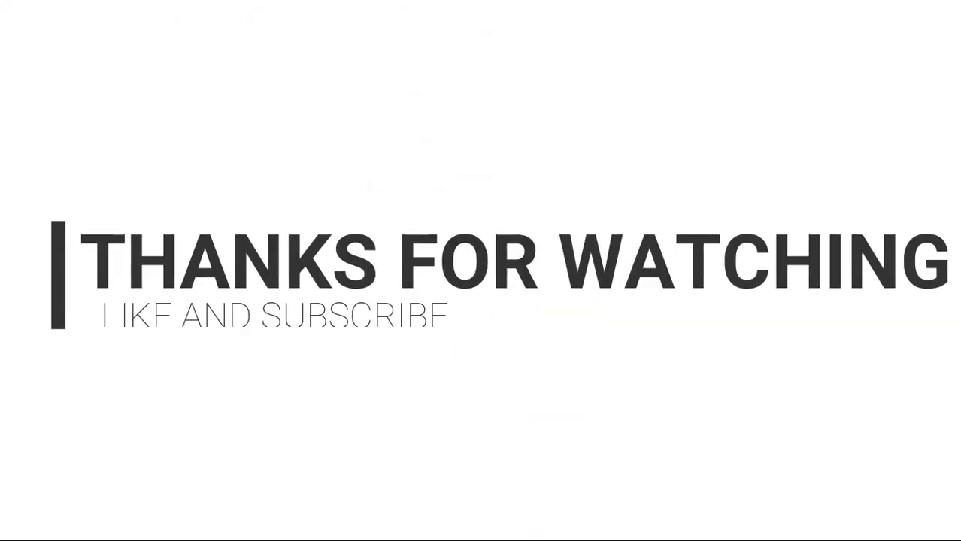